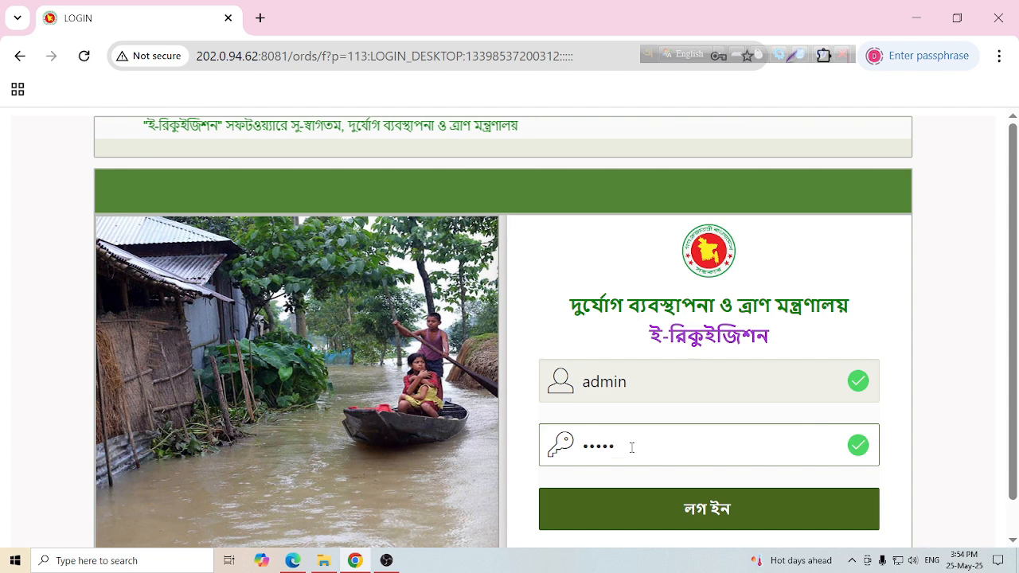
# - Log in with the admin password, decline saving it, and open প্রশাসন > ইউজার প্রোফাইল
pyautogui.write('******')
pyautogui.press('Return')
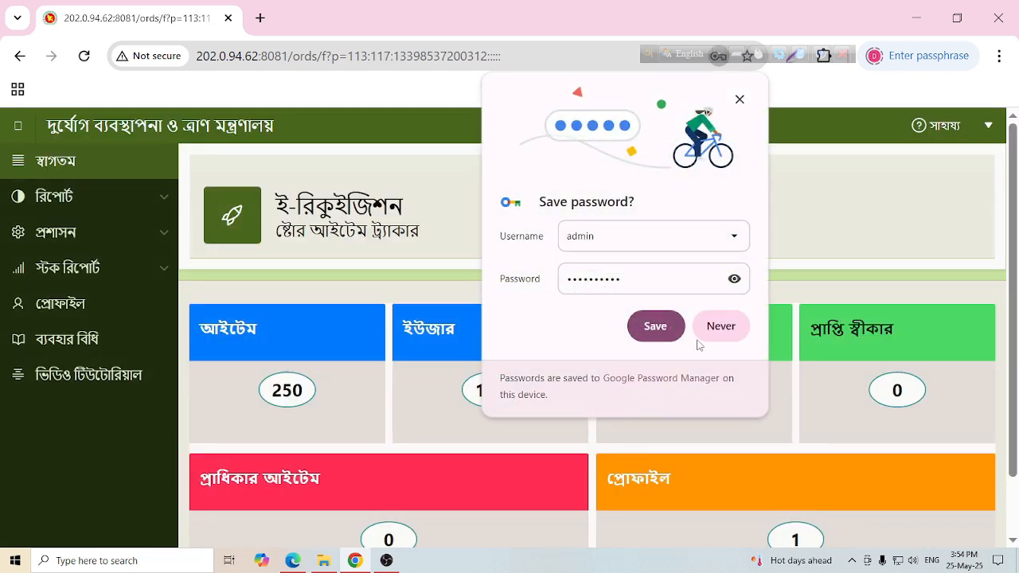
pyautogui.click(720, 330)
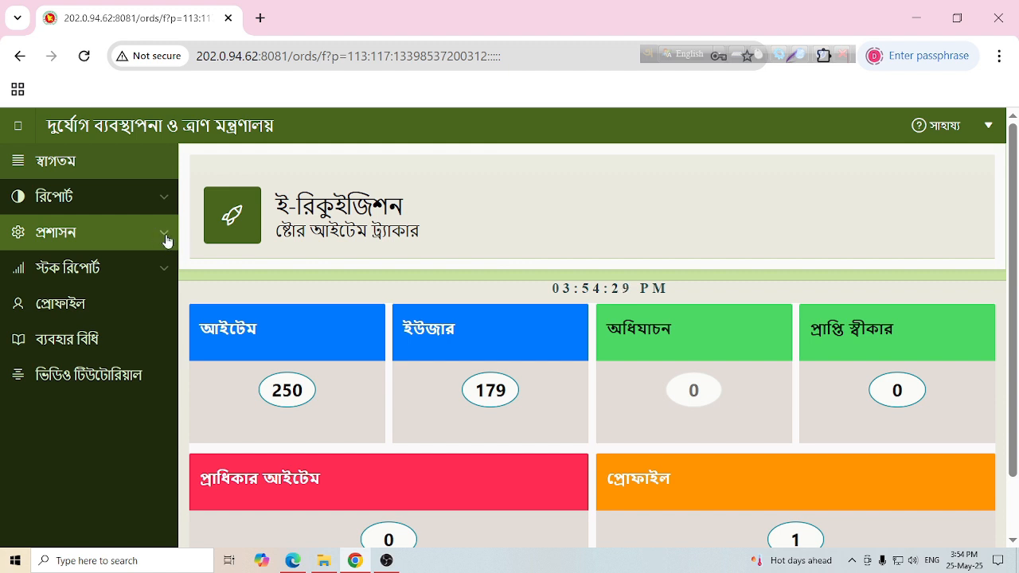
pyautogui.click(167, 236)
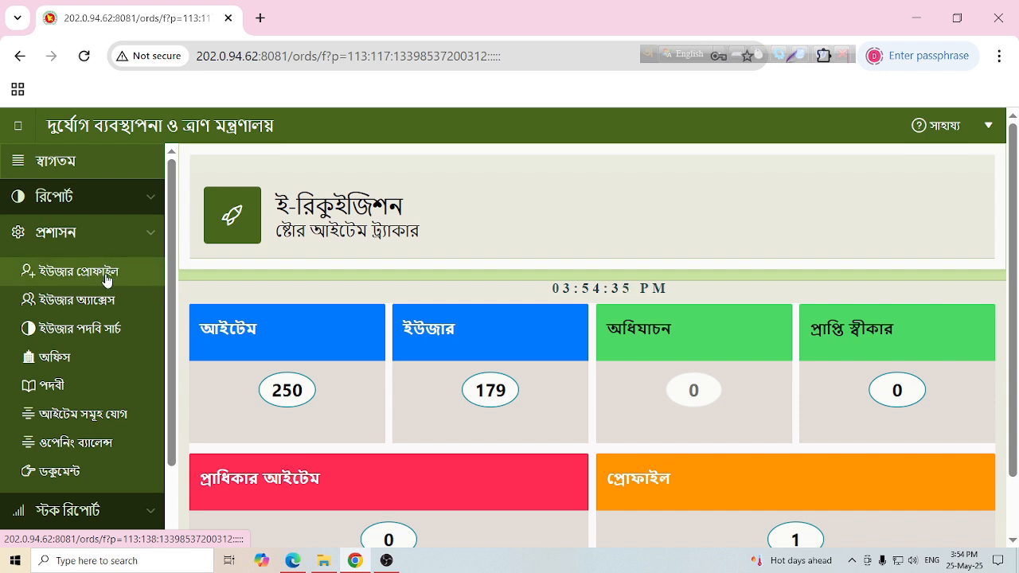
pyautogui.click(107, 277)
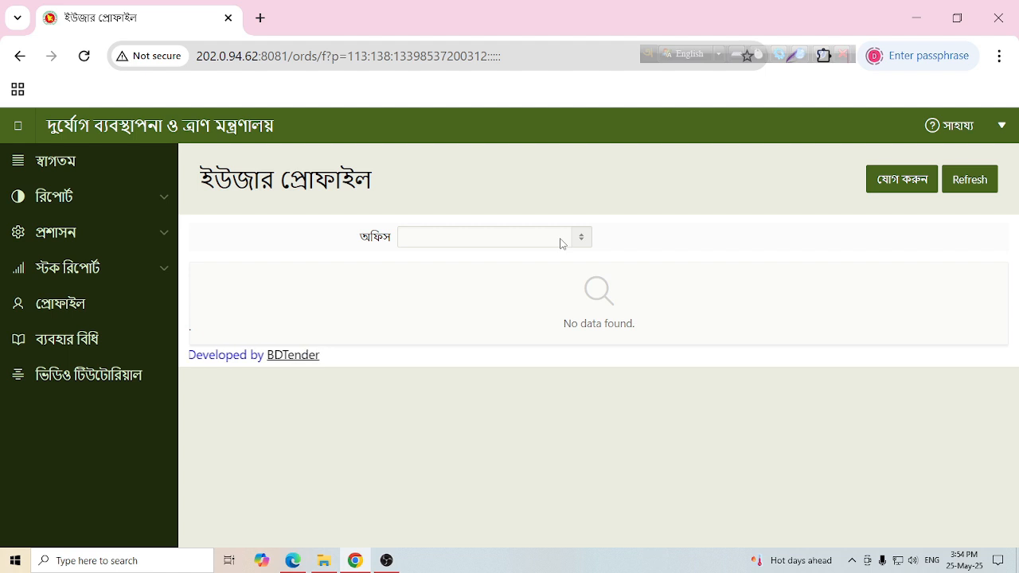
# - Add a new user profile and type the user's full name in Bangla as the profile name
pyautogui.click(912, 180)
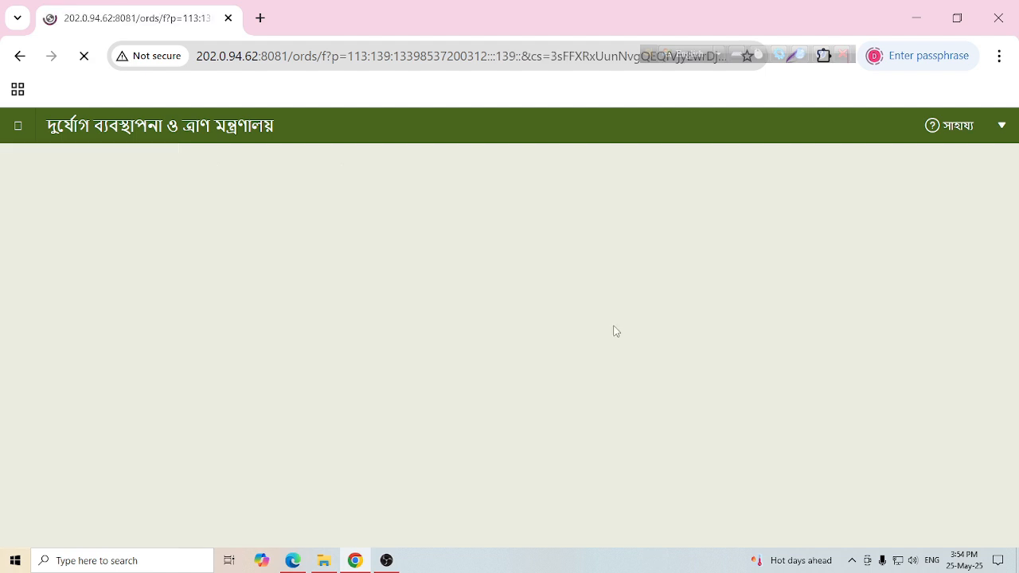
pyautogui.click(529, 252)
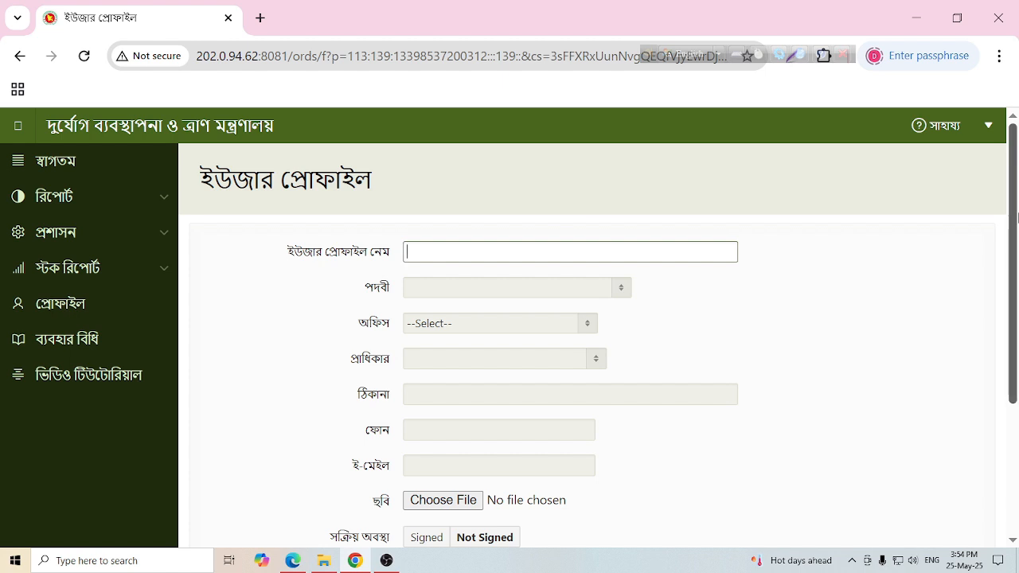
pyautogui.press('F12')
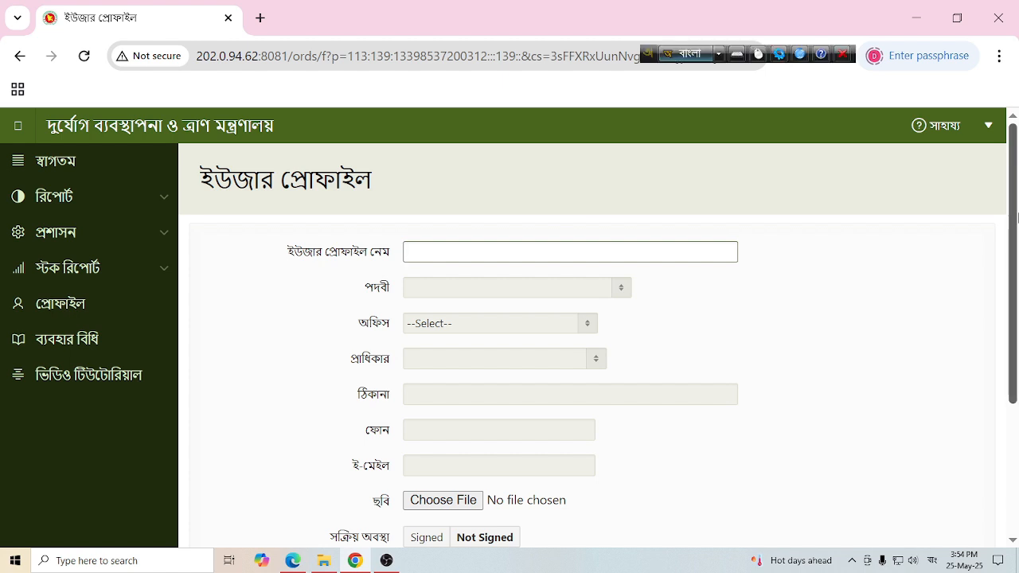
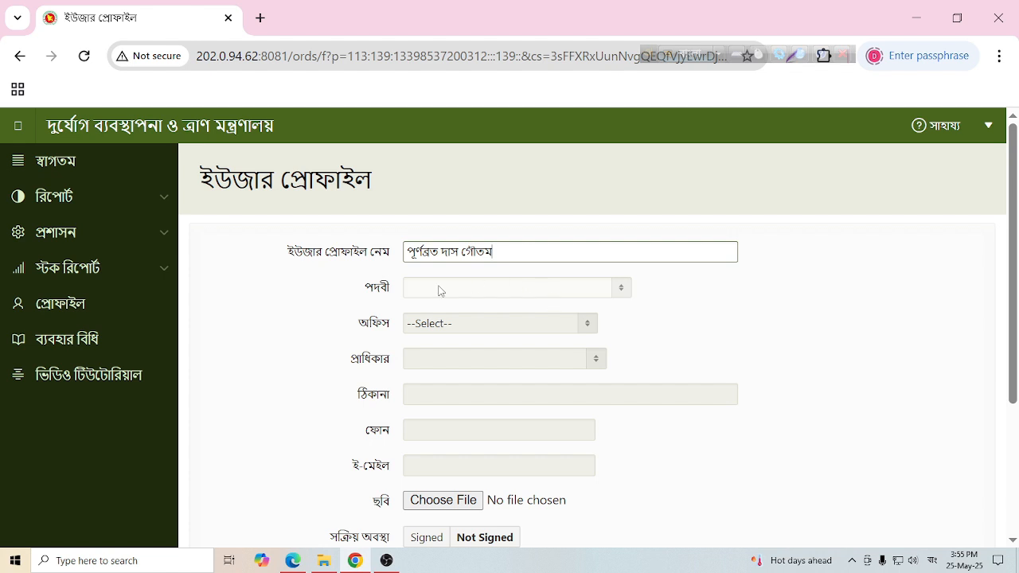
# - Choose ব্যক্তিগত কর্মকর্তা as the designation
pyautogui.click(619, 291)
pyautogui.scroll(-2, 566, 105)
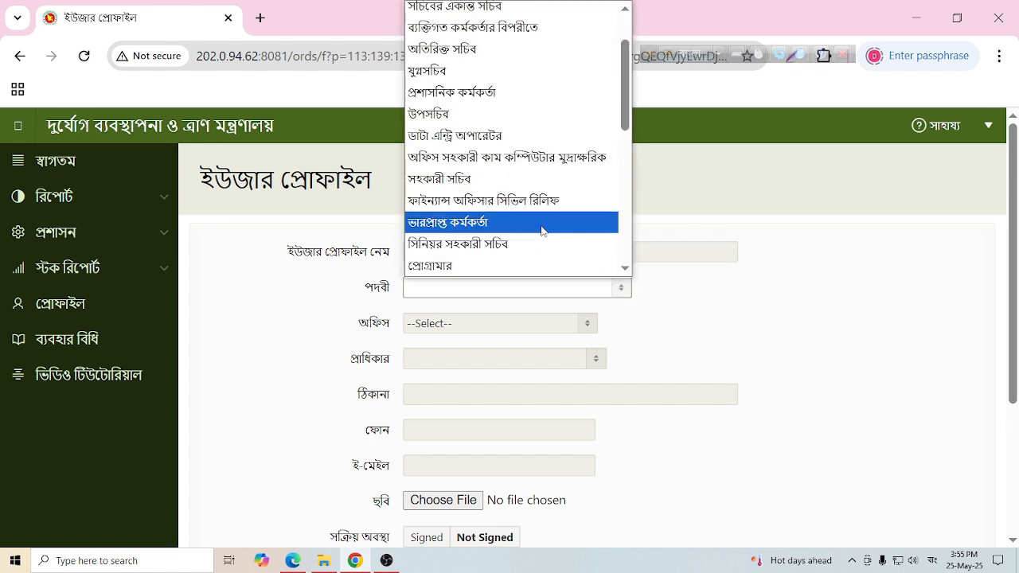
pyautogui.scroll(-2, 541, 229)
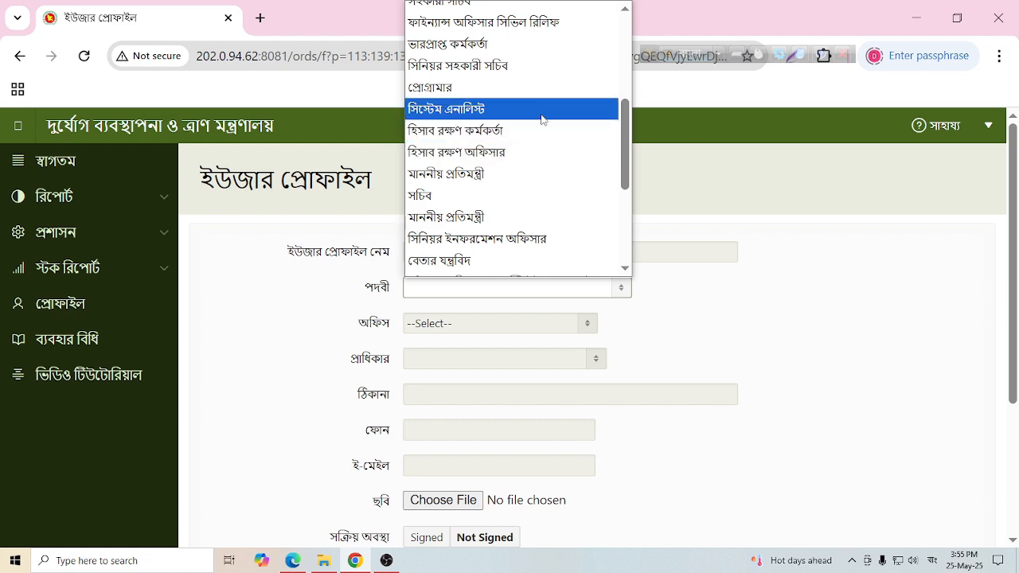
pyautogui.scroll(-3, 541, 221)
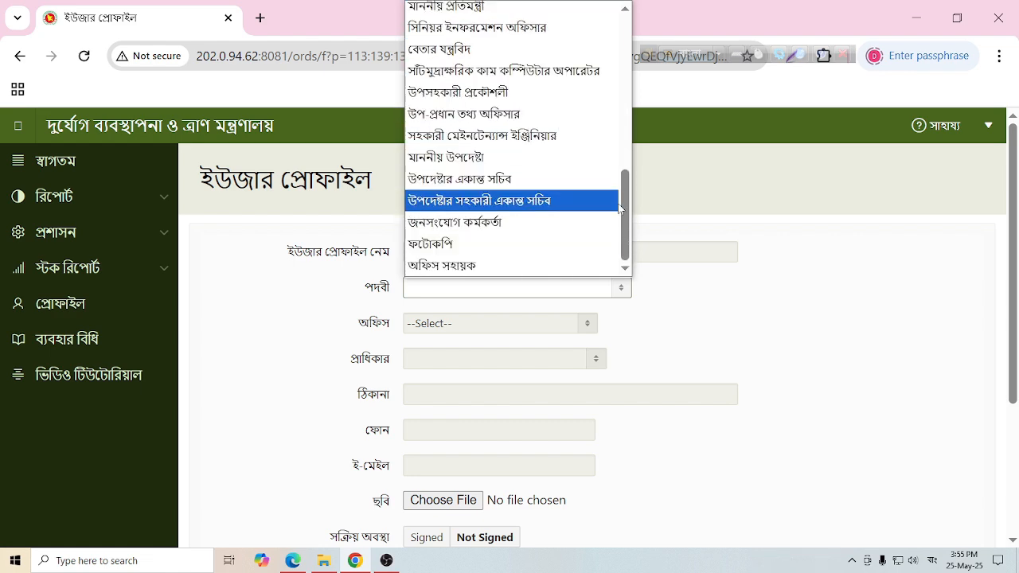
pyautogui.moveTo(628, 219); pyautogui.dragTo(616, 75)
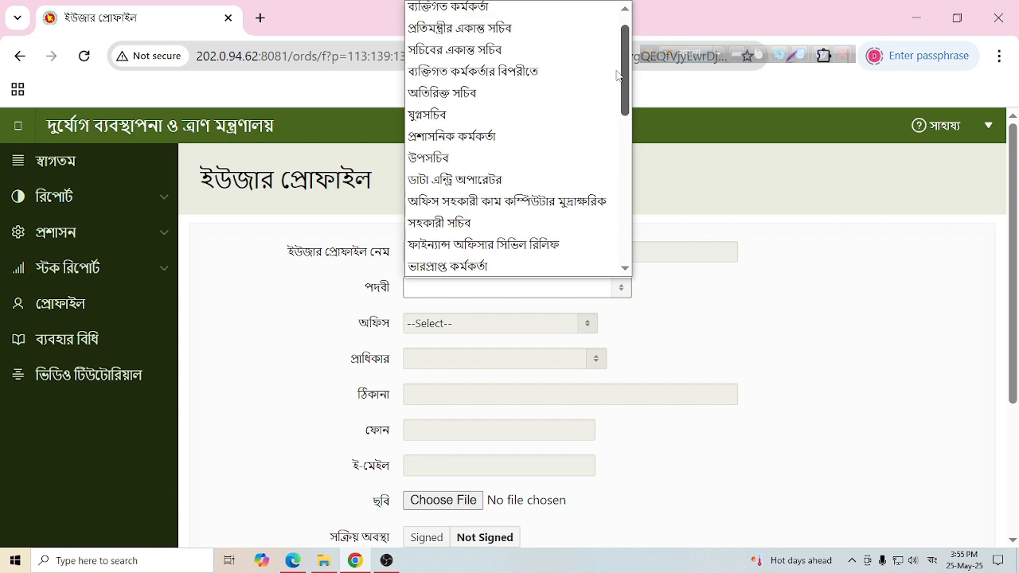
pyautogui.click(459, 9)
# - Set the office to অডিট অধিশাখা
pyautogui.click(470, 321)
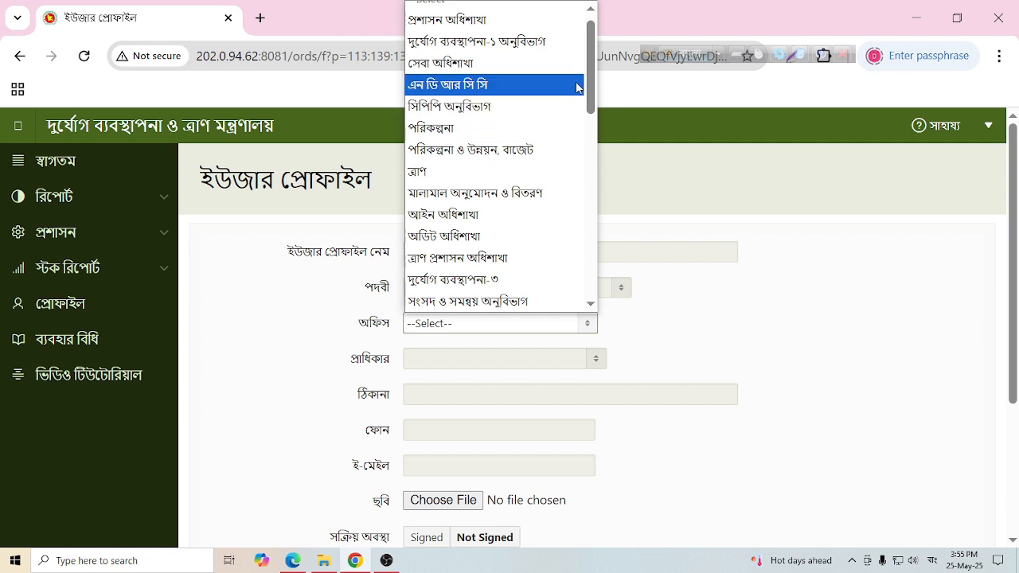
pyautogui.moveTo(590, 79)
pyautogui.mouseDown()
pyautogui.moveTo(590, 54)
pyautogui.moveTo(590, 85)
pyautogui.mouseUp()
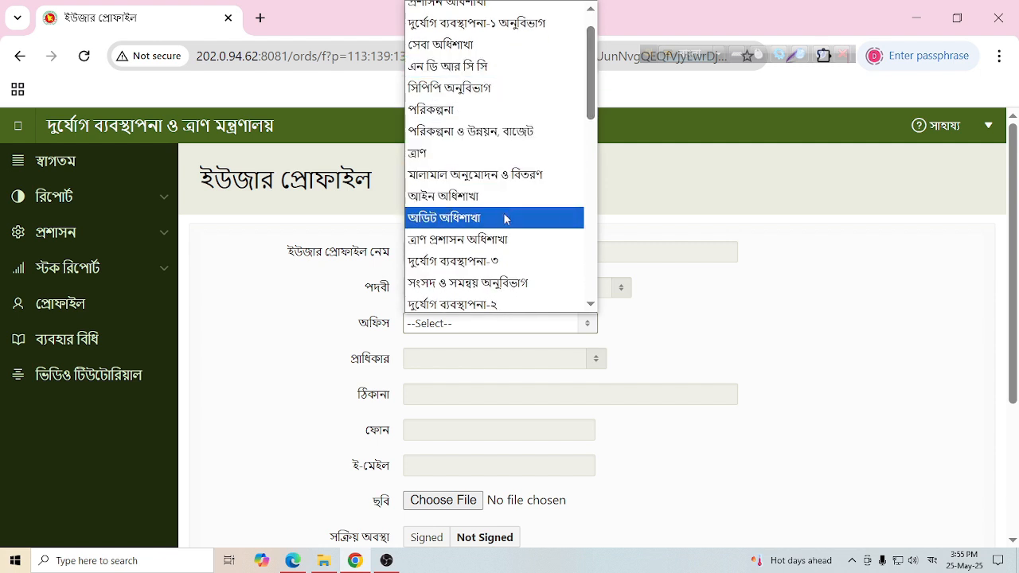
pyautogui.click(505, 217)
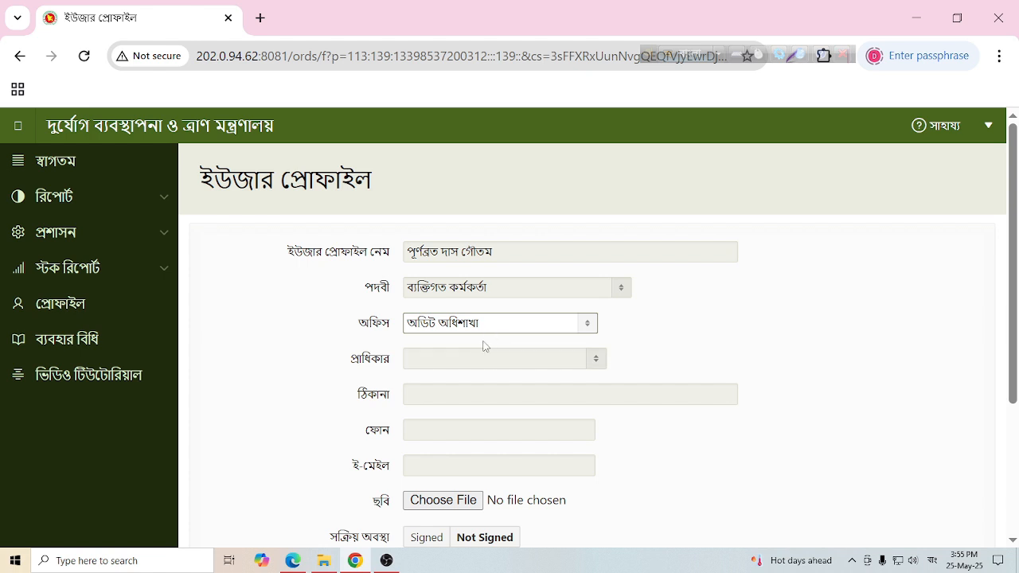
# - Keep office অডিট অধিশাখা and set authority to প্রশাসনিক ও ব্যক্তিগত কর্মকর্তা
pyautogui.click(583, 323)
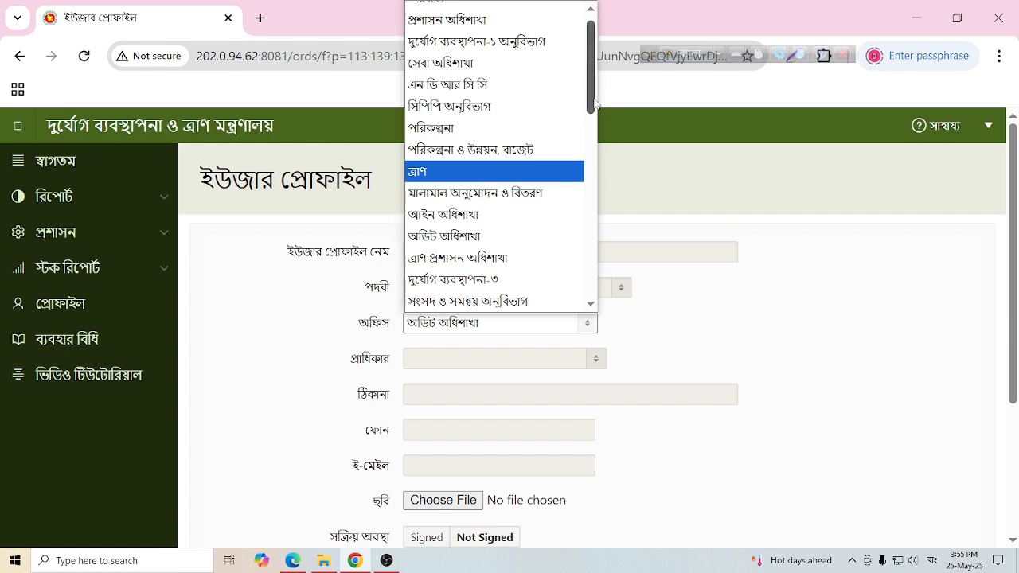
pyautogui.moveTo(593, 100)
pyautogui.mouseDown()
pyautogui.moveTo(603, 286)
pyautogui.moveTo(594, 88)
pyautogui.mouseUp()
pyautogui.click(705, 292)
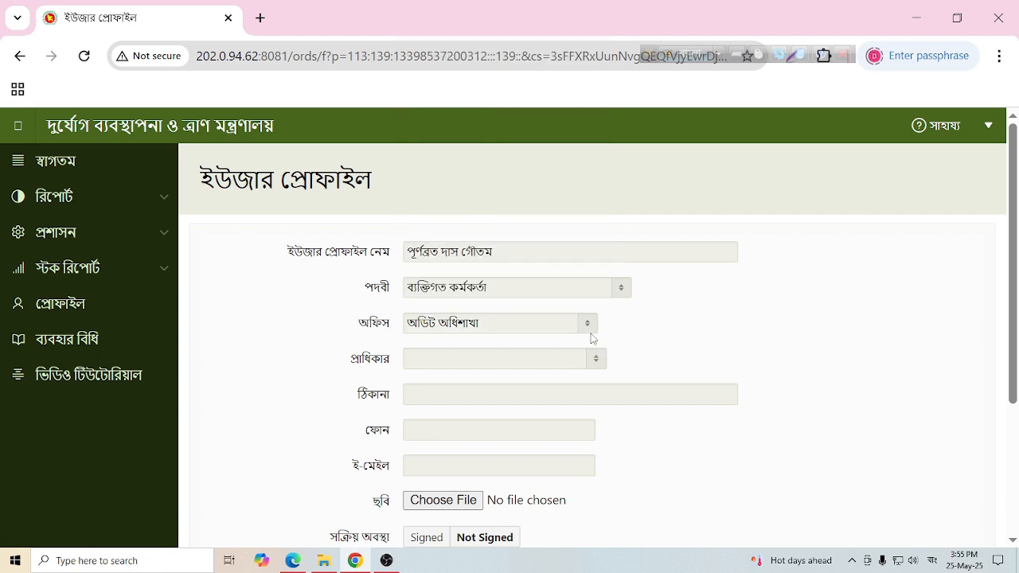
pyautogui.click(462, 361)
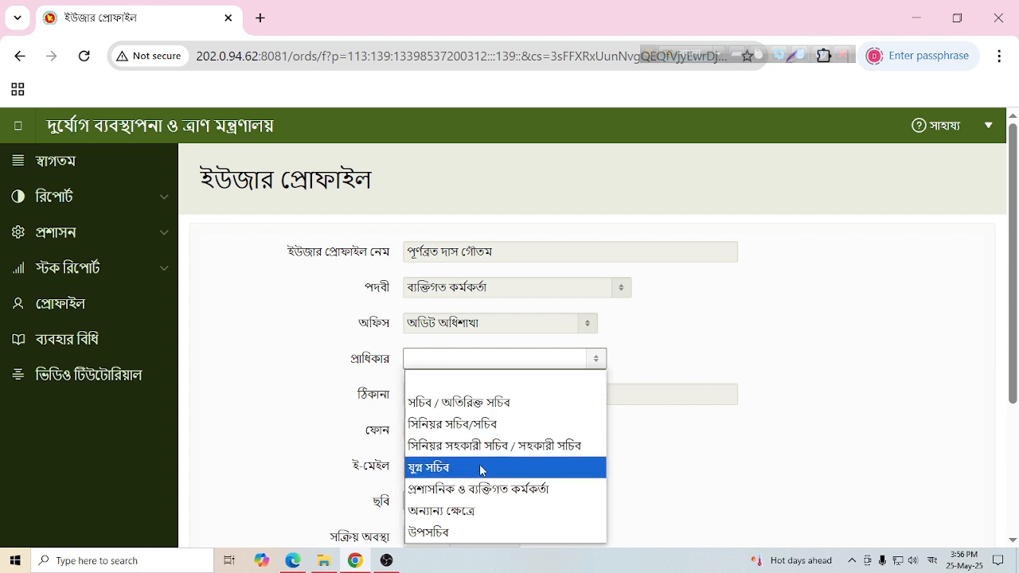
pyautogui.click(480, 489)
pyautogui.click(498, 400)
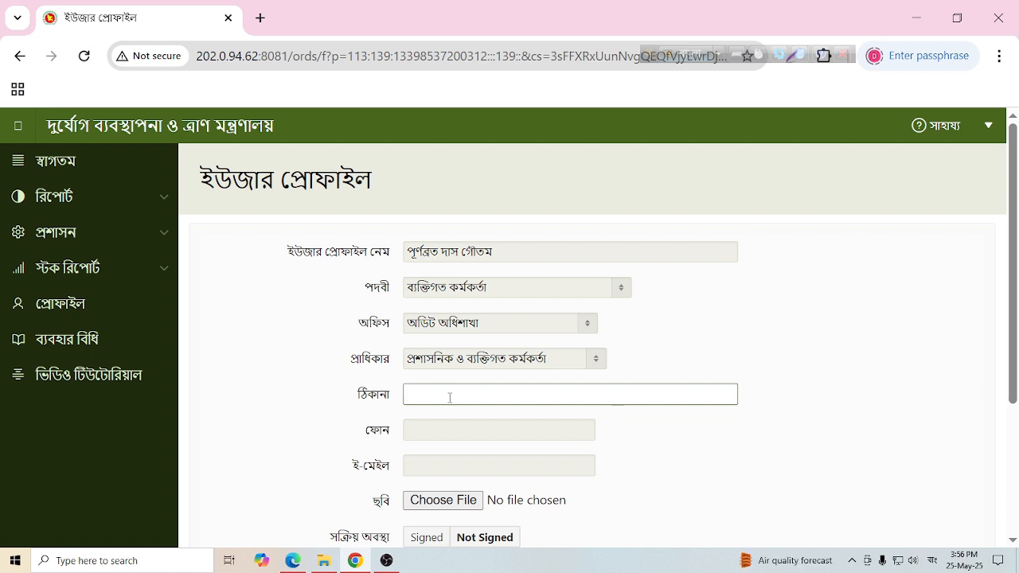
# - Enter MoDMR as the profile address
pyautogui.write('m')
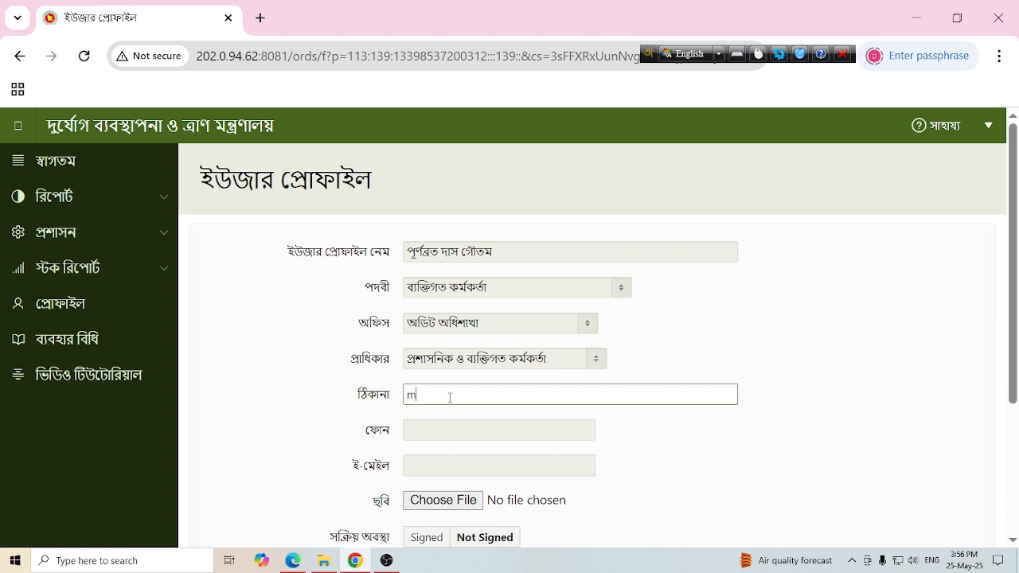
pyautogui.write('MoDMR')
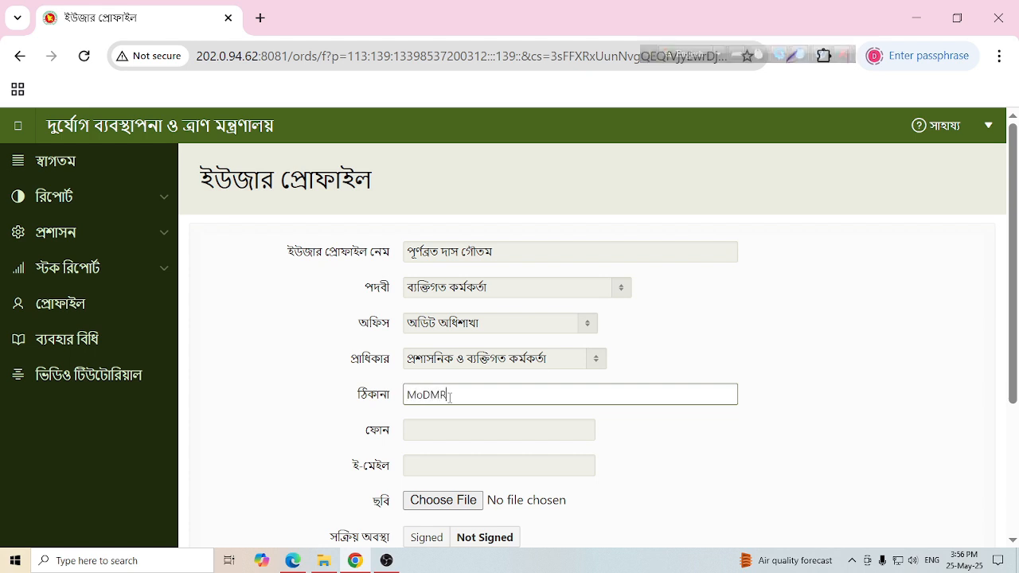
pyautogui.click(437, 428)
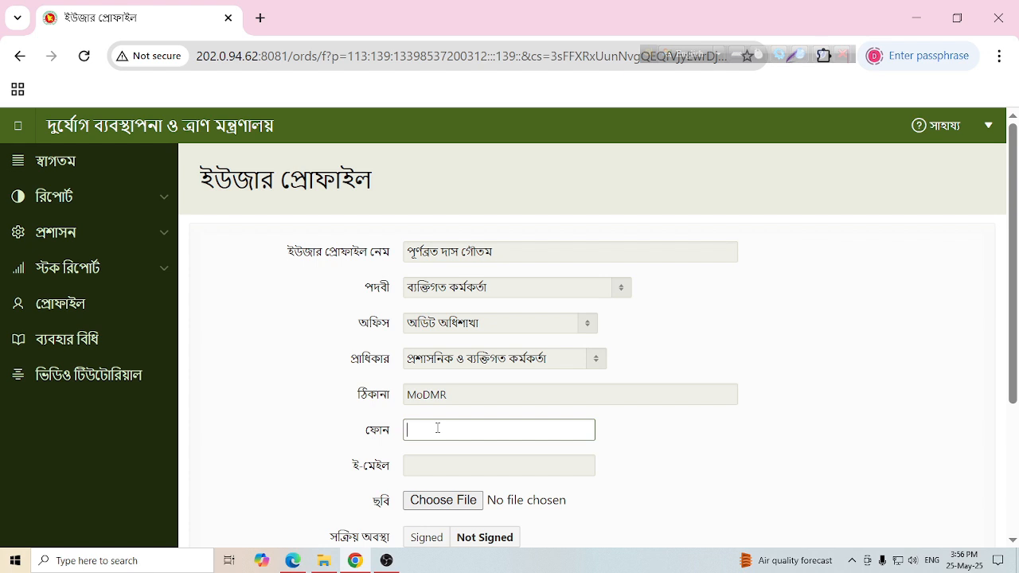
pyautogui.press('Tab')
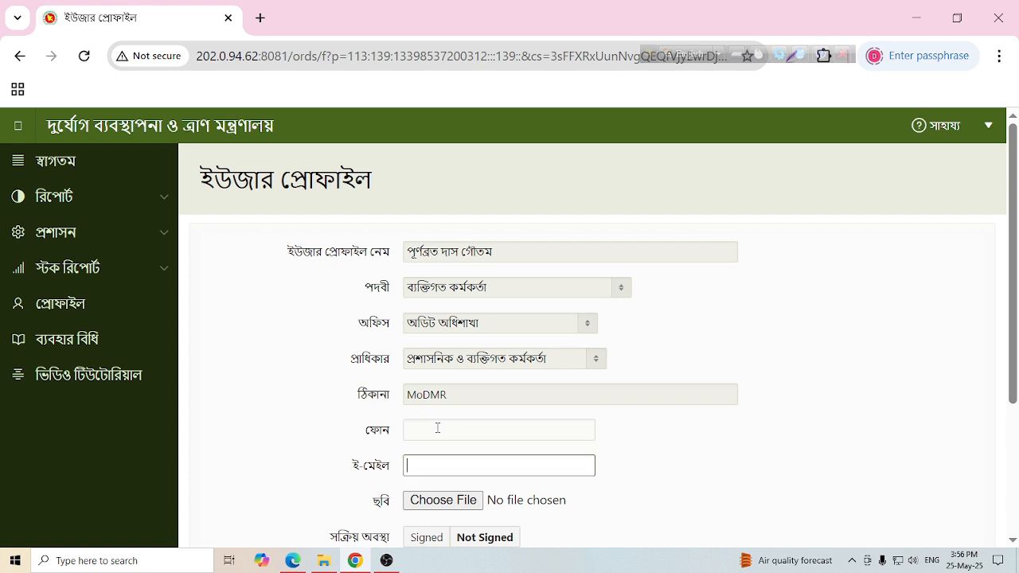
# - Put the user's mobile number in the e-mail field and set status to Signed
pyautogui.press('F11')
pyautogui.press('F11')
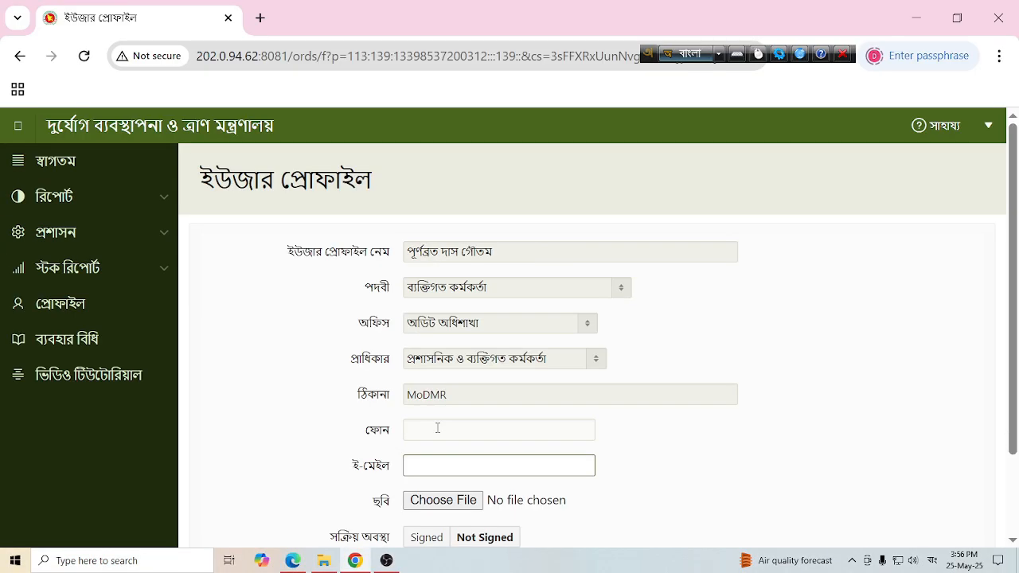
pyautogui.press('F12')
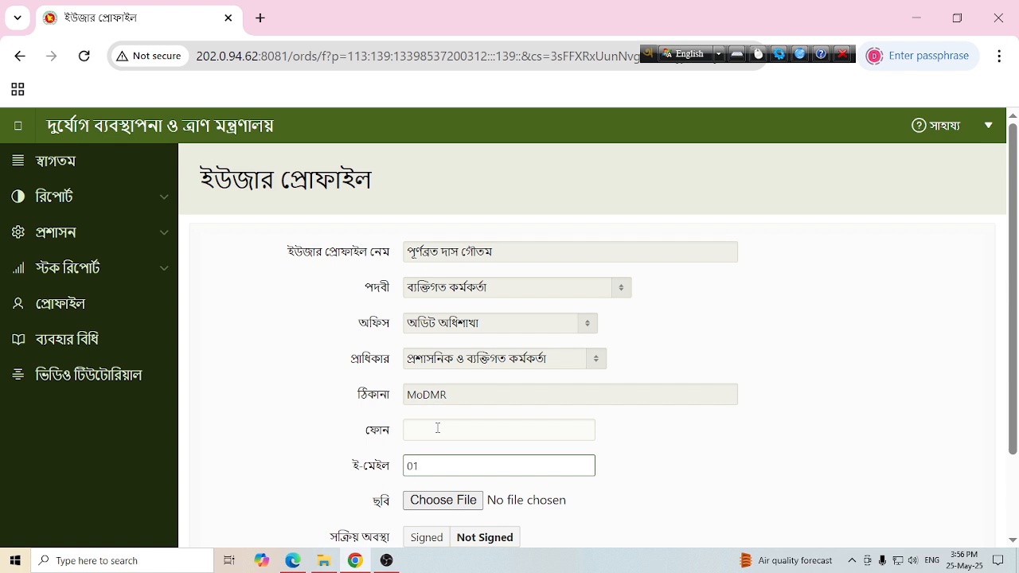
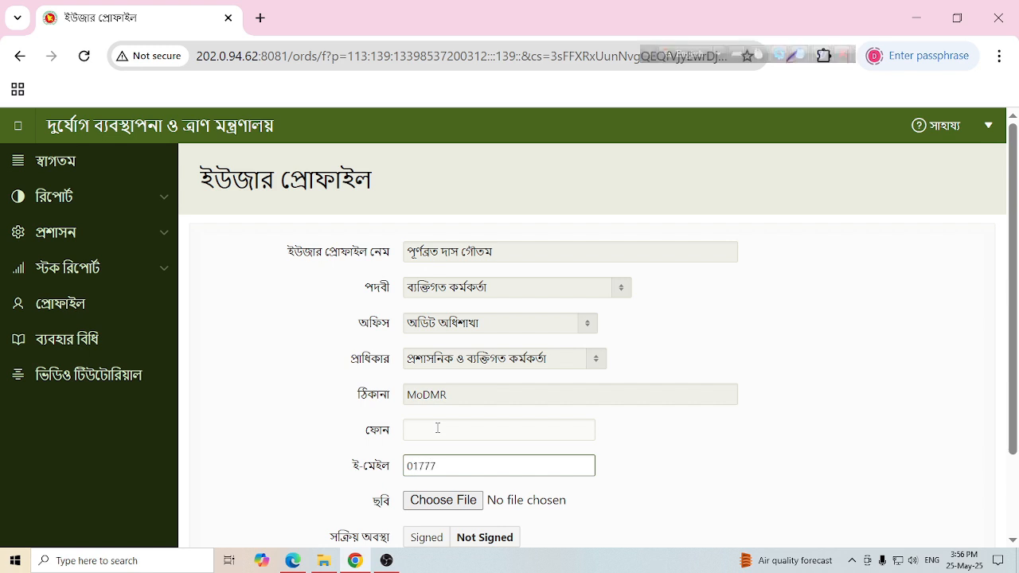
pyautogui.hotkey('ctrl', 'a')
pyautogui.hotkey('ctrl', 'c')
pyautogui.click(696, 464)
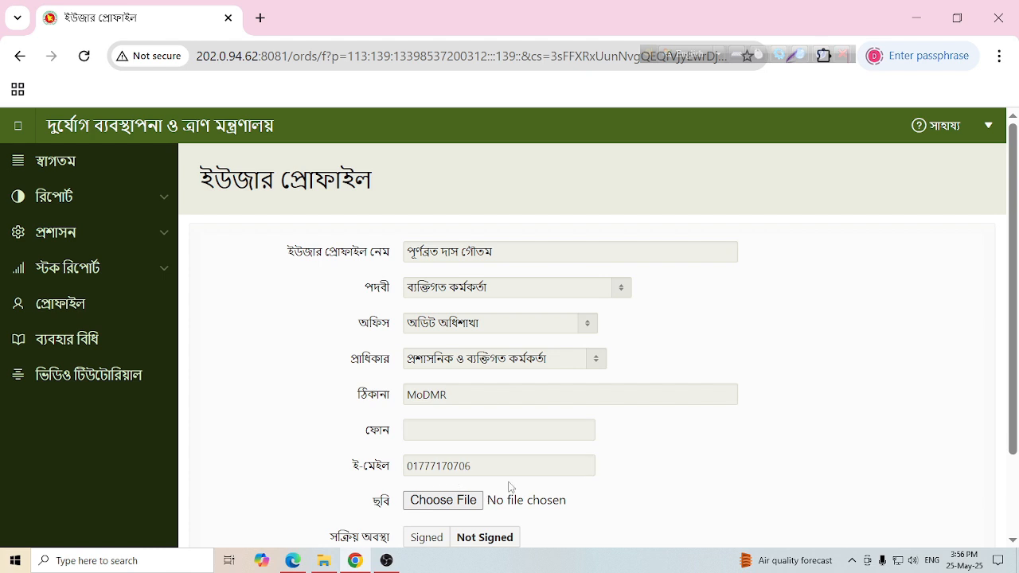
pyautogui.scroll(-1, 623, 456)
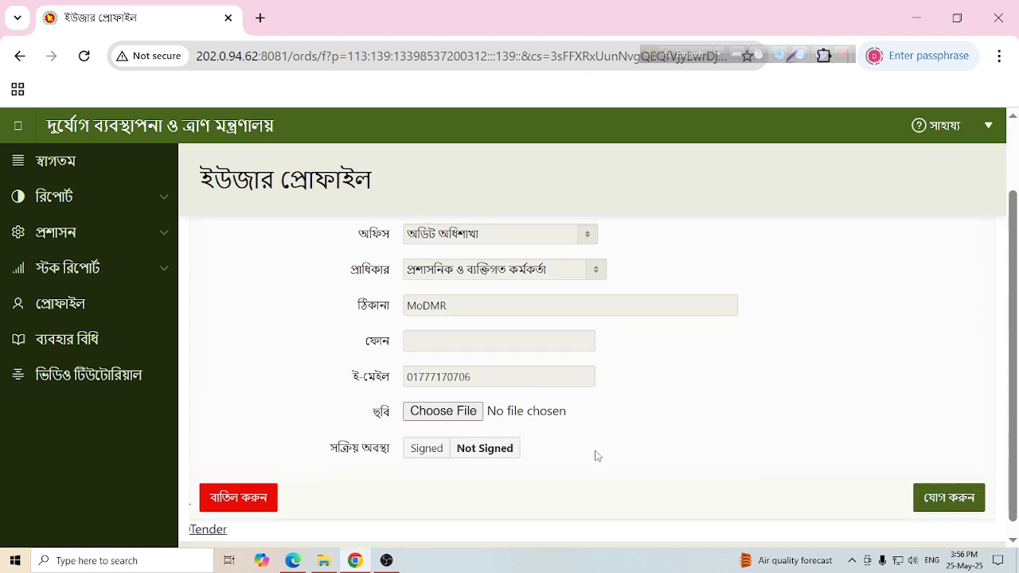
pyautogui.click(426, 450)
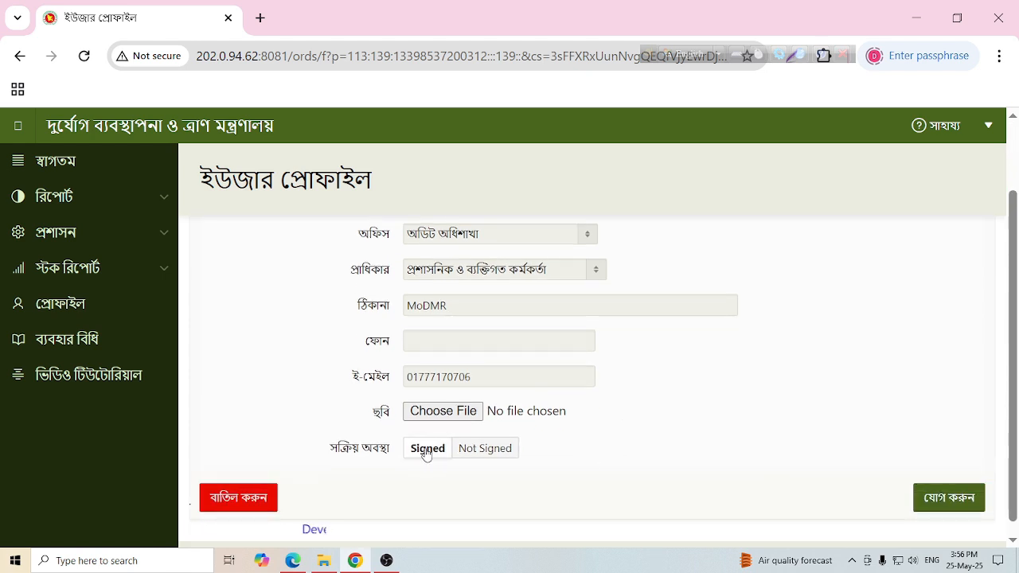
# - Save the profile and start a new entry on the ইউজার অ্যাক্সেস page
pyautogui.click(949, 498)
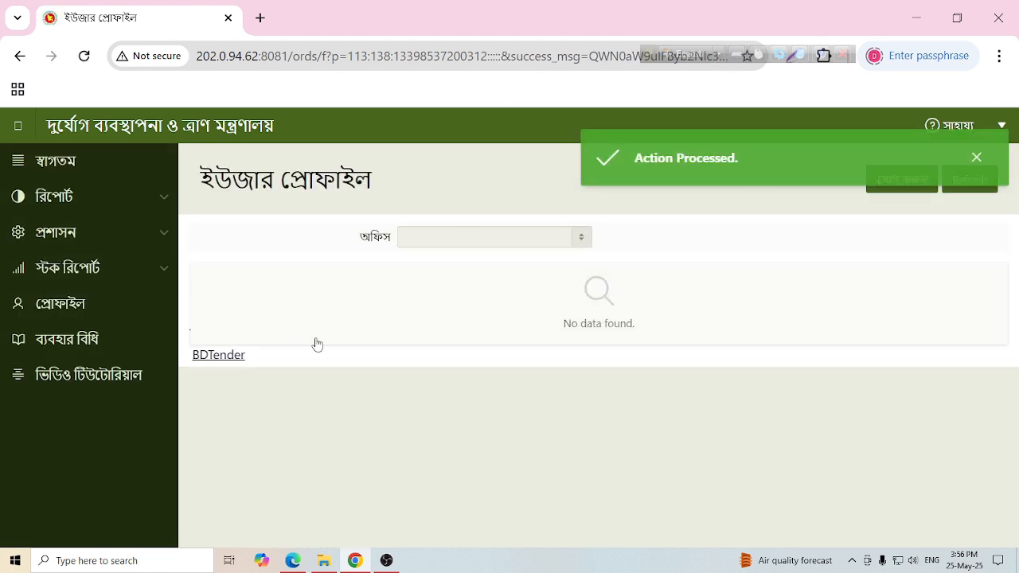
pyautogui.click(162, 244)
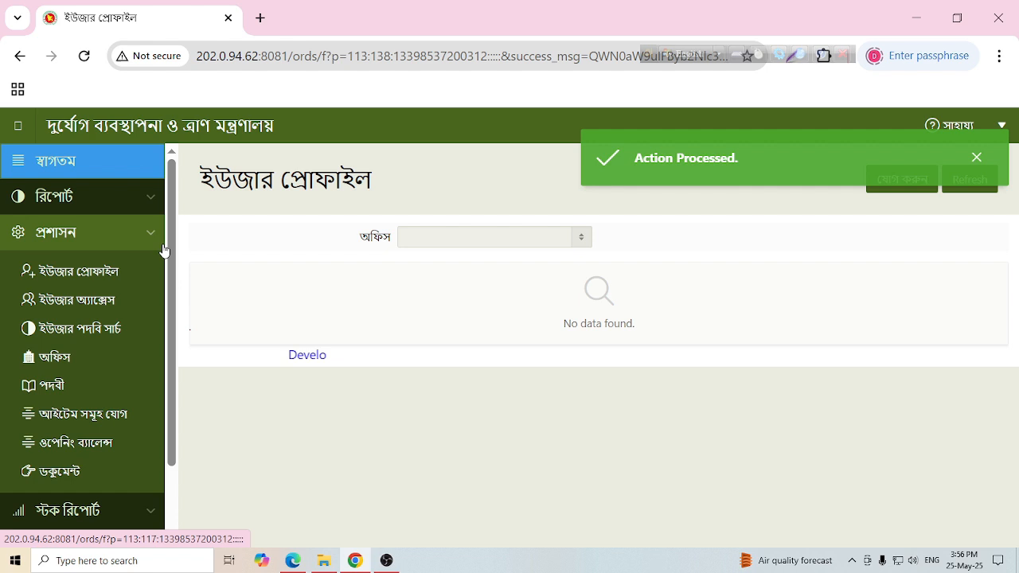
pyautogui.click(100, 301)
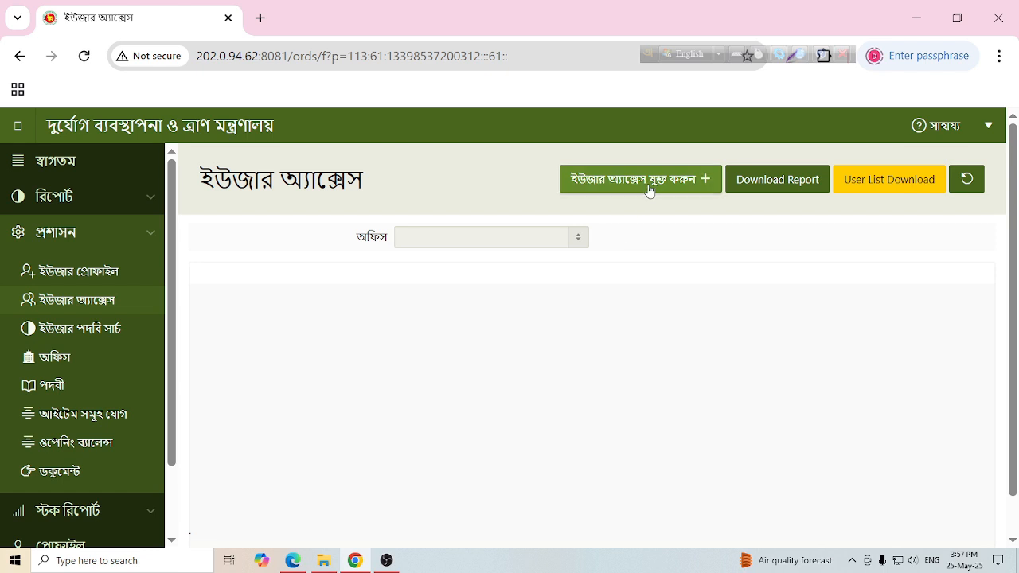
pyautogui.click(675, 187)
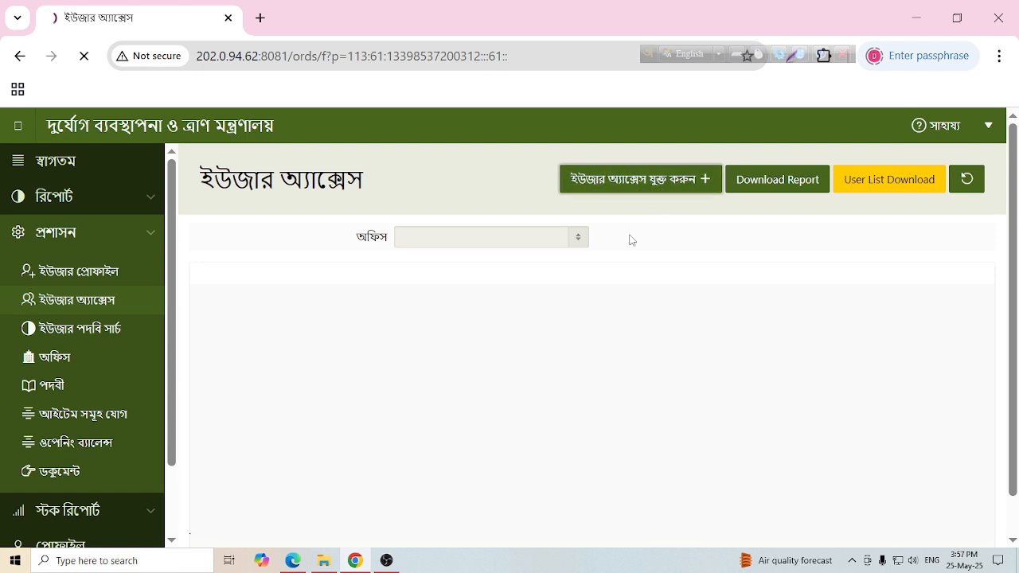
pyautogui.click(446, 251)
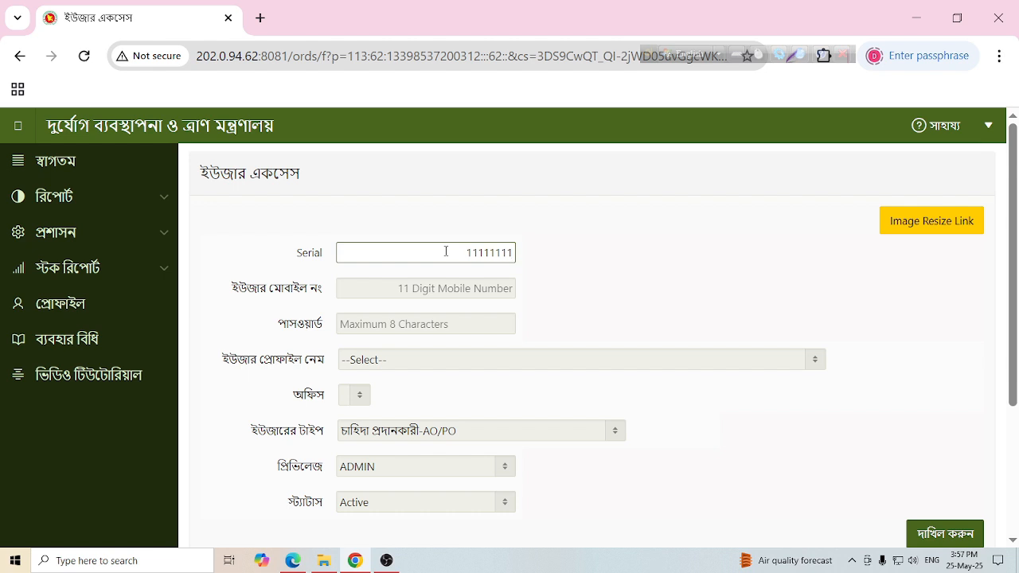
# - Delete the 11111111 serial and paste the user's mobile number into the mobile field
pyautogui.doubleClick(446, 252)
pyautogui.press('BackSpace')
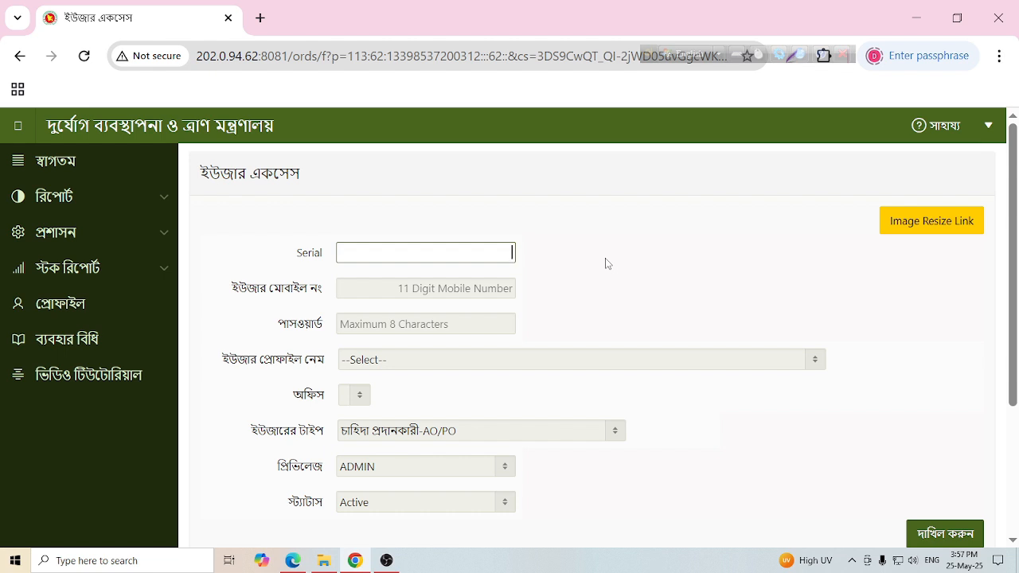
pyautogui.click(480, 293)
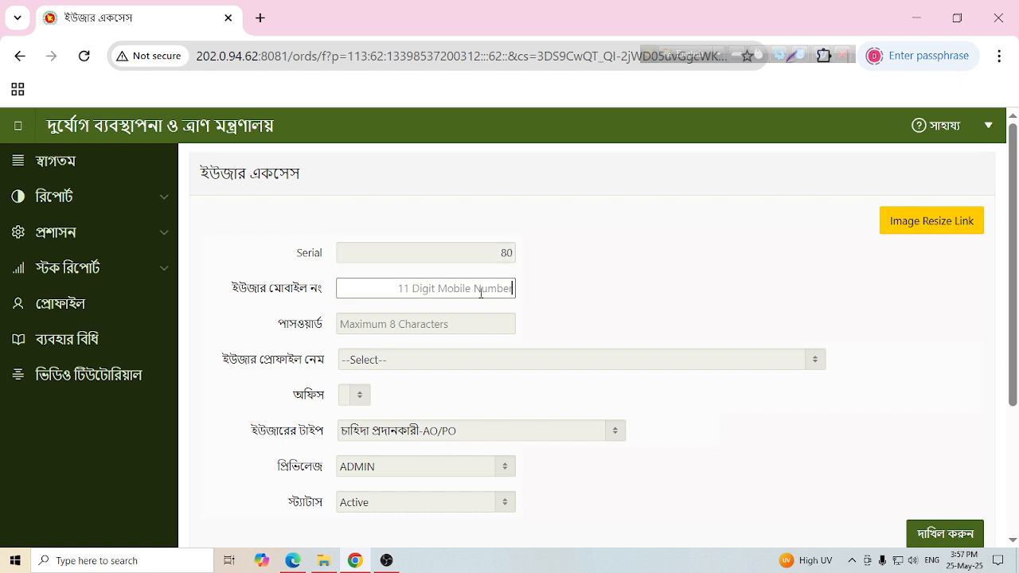
pyautogui.hotkey('ctrl', 'v')
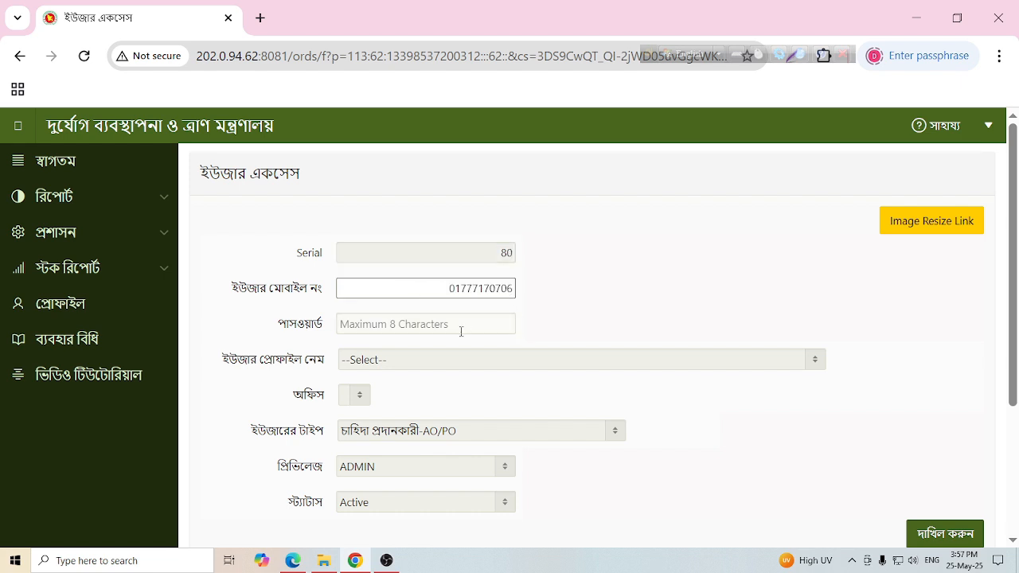
pyautogui.click(457, 326)
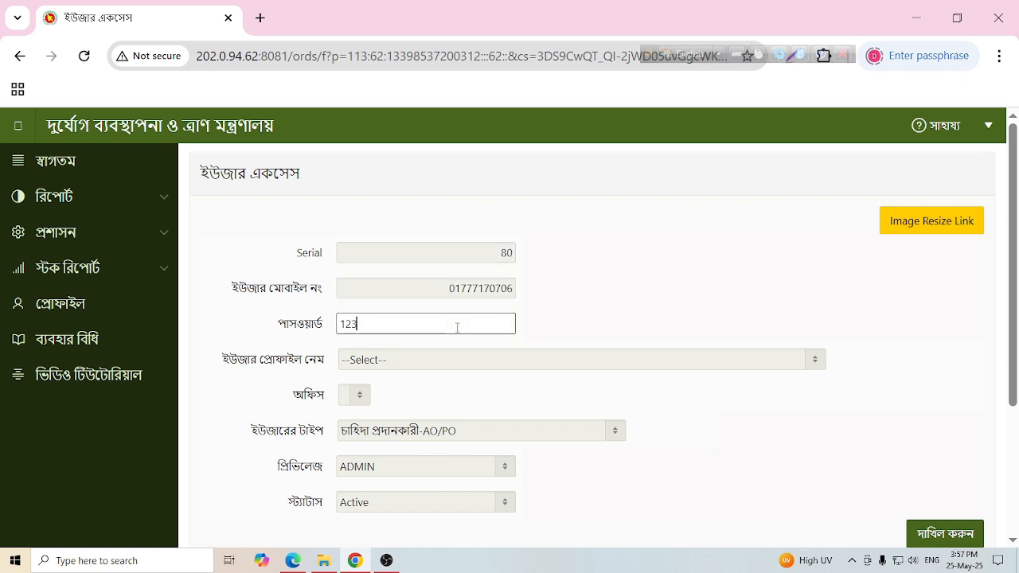
# - Select the newly created user in the ইউজার প্রোফাইল নেম list
pyautogui.click(429, 362)
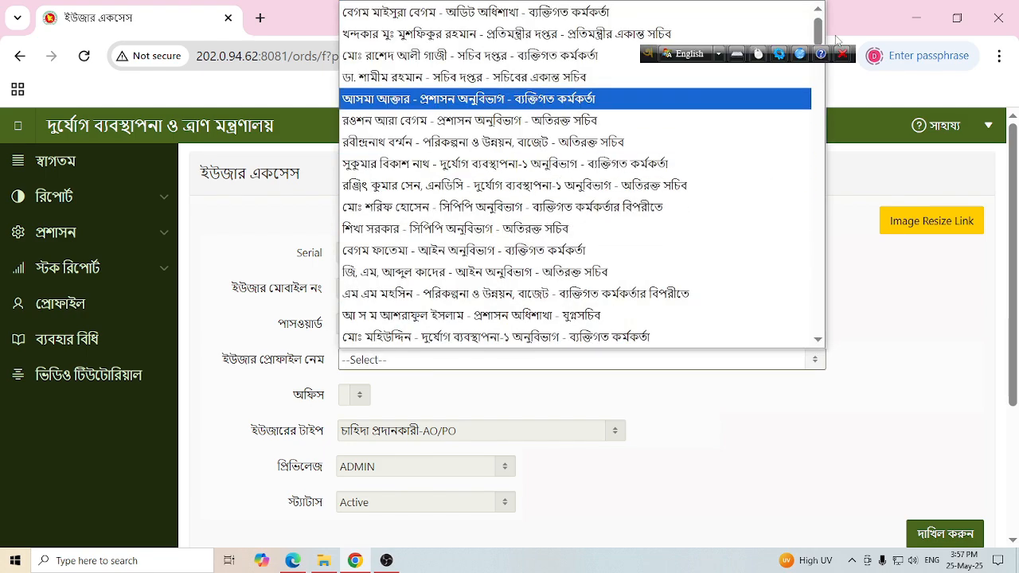
pyautogui.moveTo(819, 36); pyautogui.dragTo(826, 326)
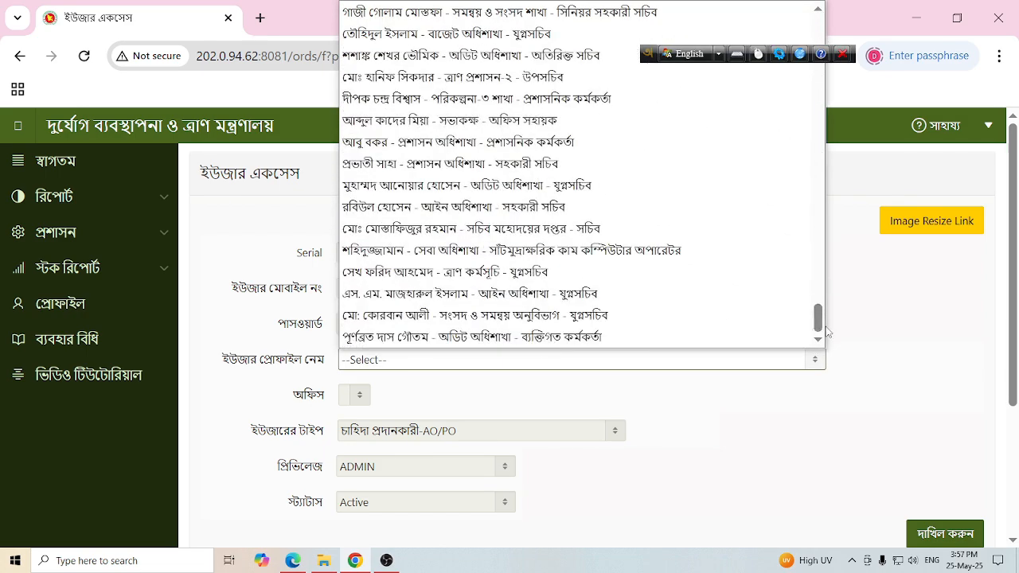
pyautogui.click(605, 341)
pyautogui.scroll(-3, 746, 305)
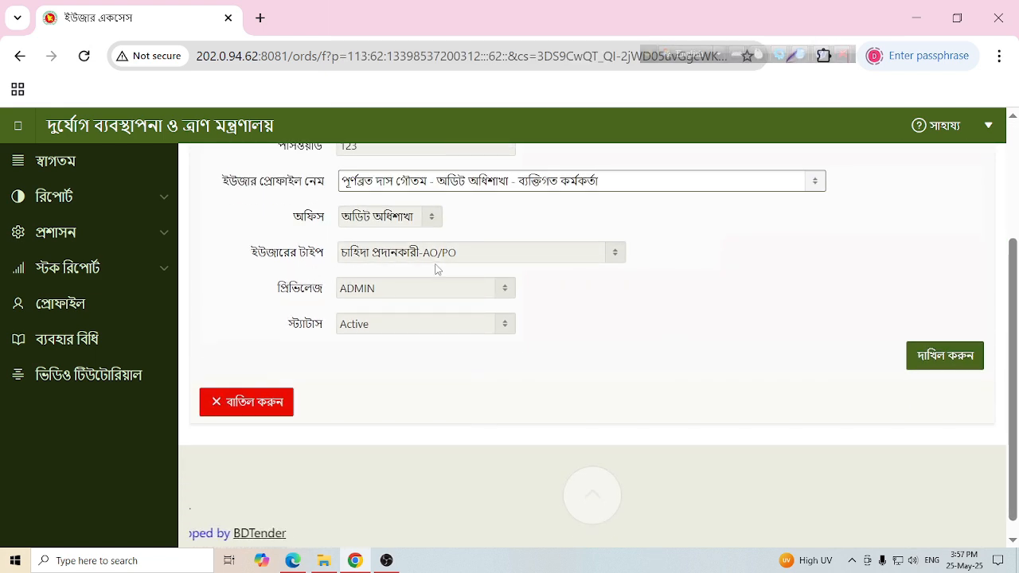
# - Set the privilege to EDIT, submit the access entry, and dismiss the success message
pyautogui.click(452, 292)
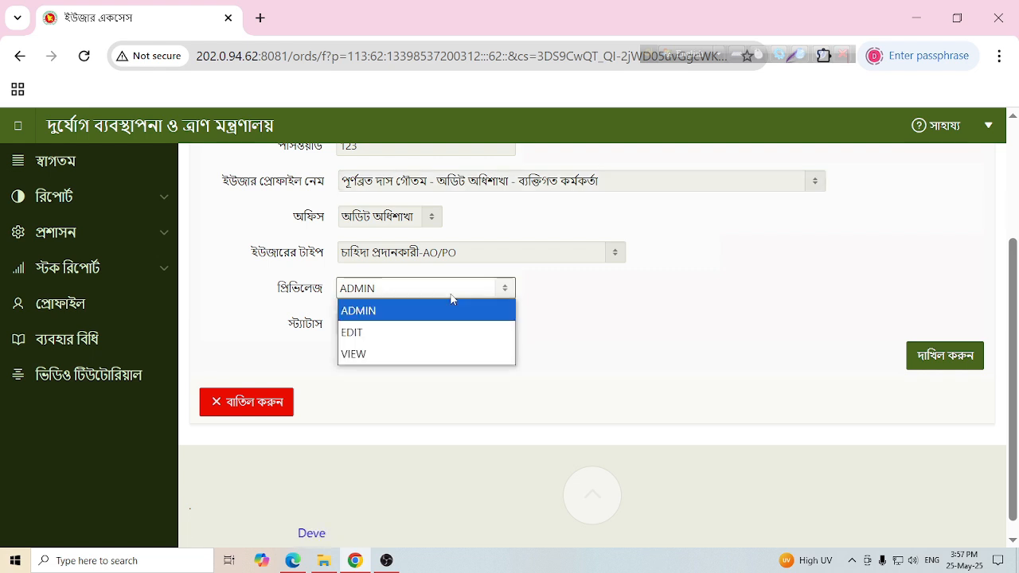
pyautogui.click(344, 310)
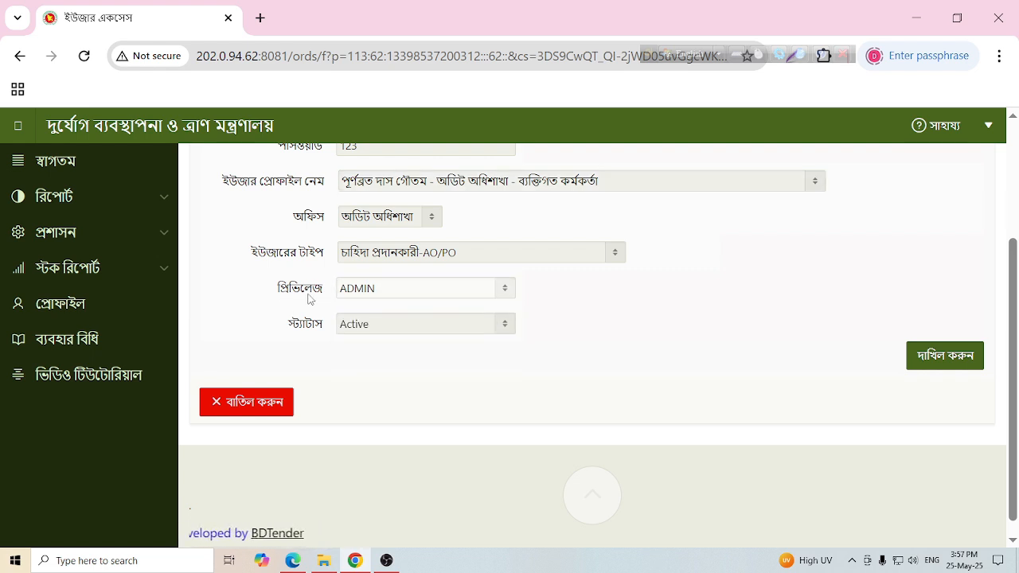
pyautogui.click(505, 290)
pyautogui.click(461, 331)
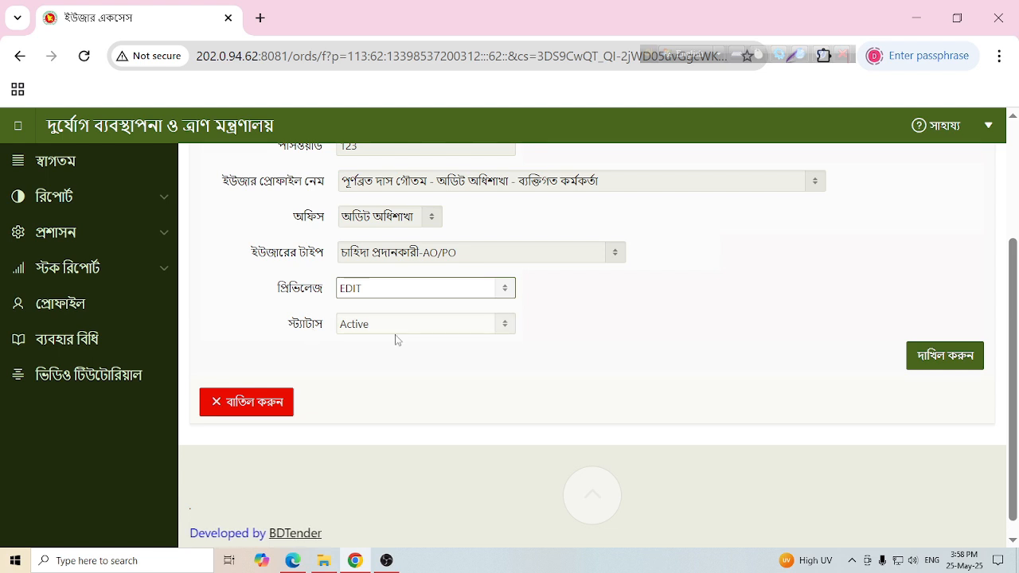
pyautogui.click(939, 360)
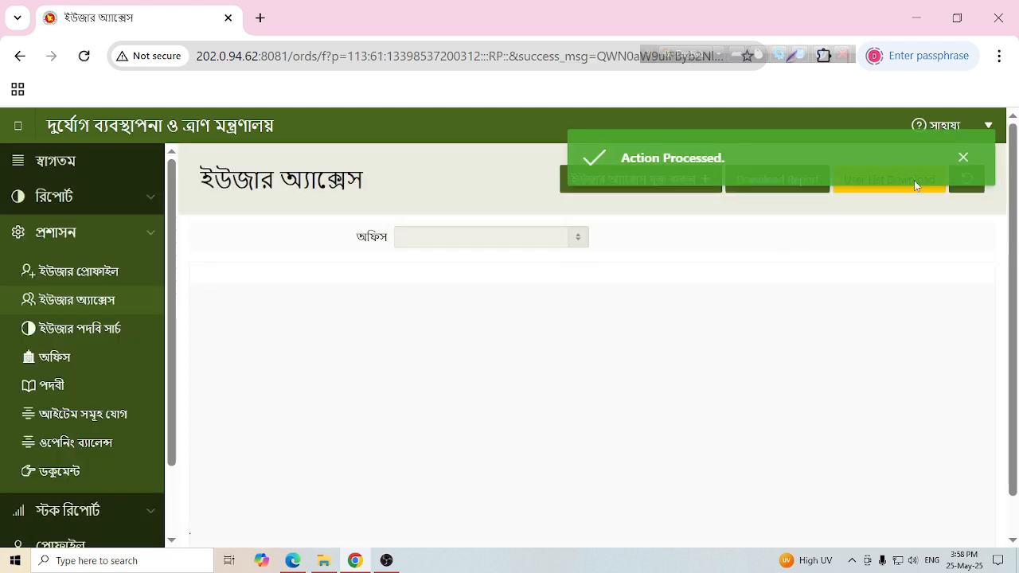
pyautogui.click(963, 161)
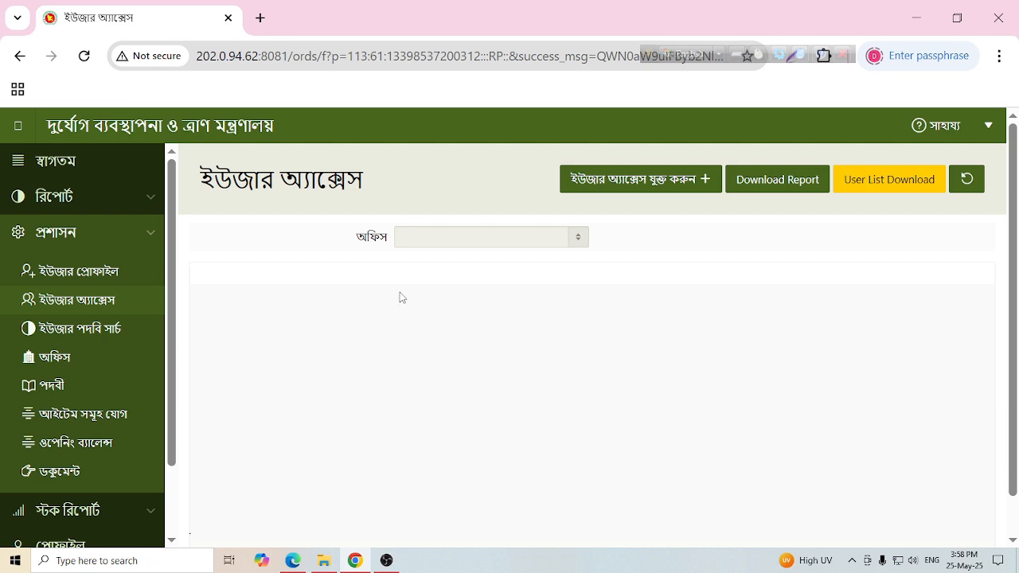
# - Filter User Access by the অডিট অধিশাখা office to verify the new user, then minimize Chrome
pyautogui.click(94, 128)
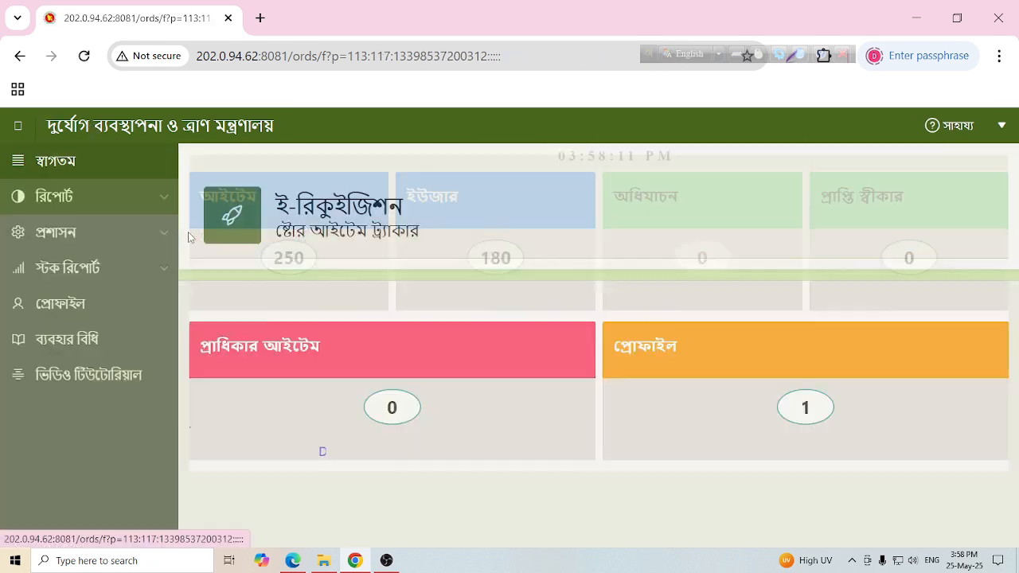
pyautogui.click(158, 239)
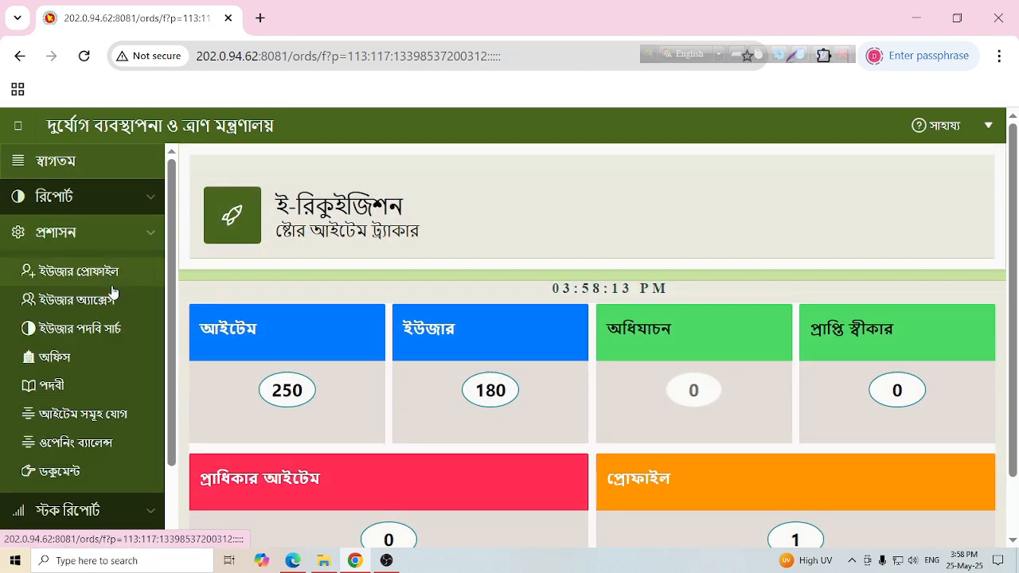
pyautogui.click(103, 300)
pyautogui.click(557, 239)
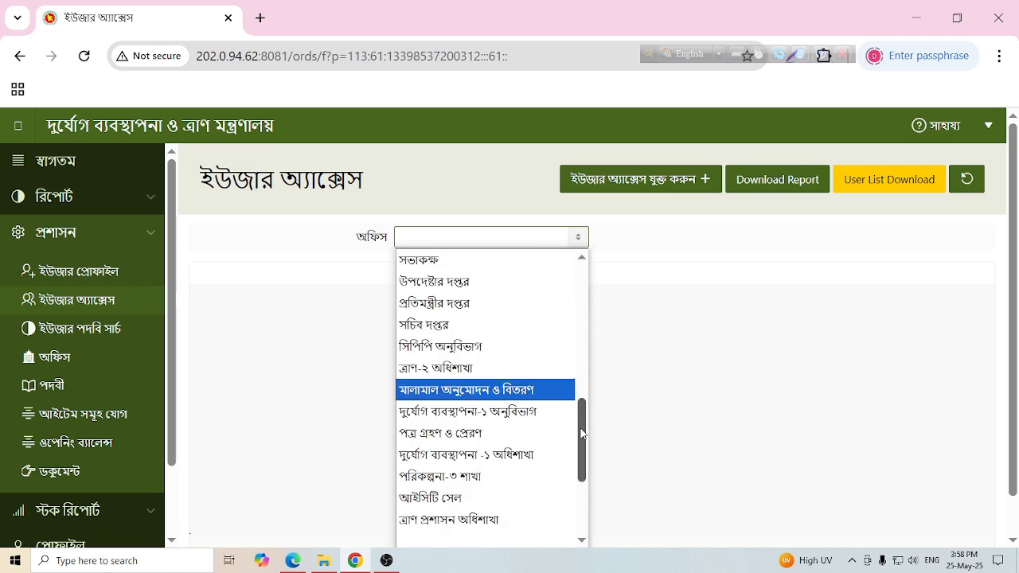
pyautogui.scroll(-3, 580, 428)
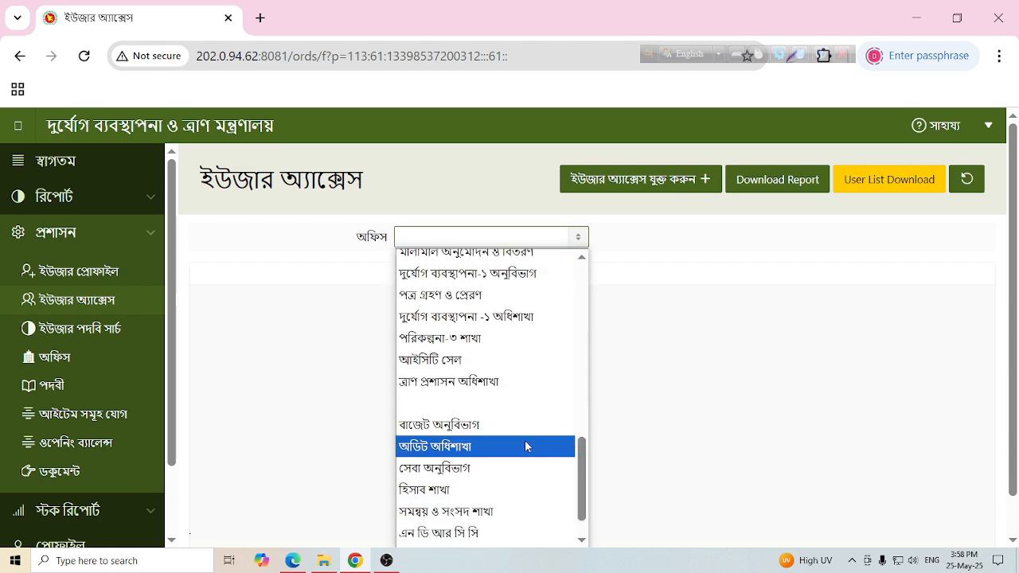
pyautogui.click(526, 443)
pyautogui.scroll(-2, 446, 398)
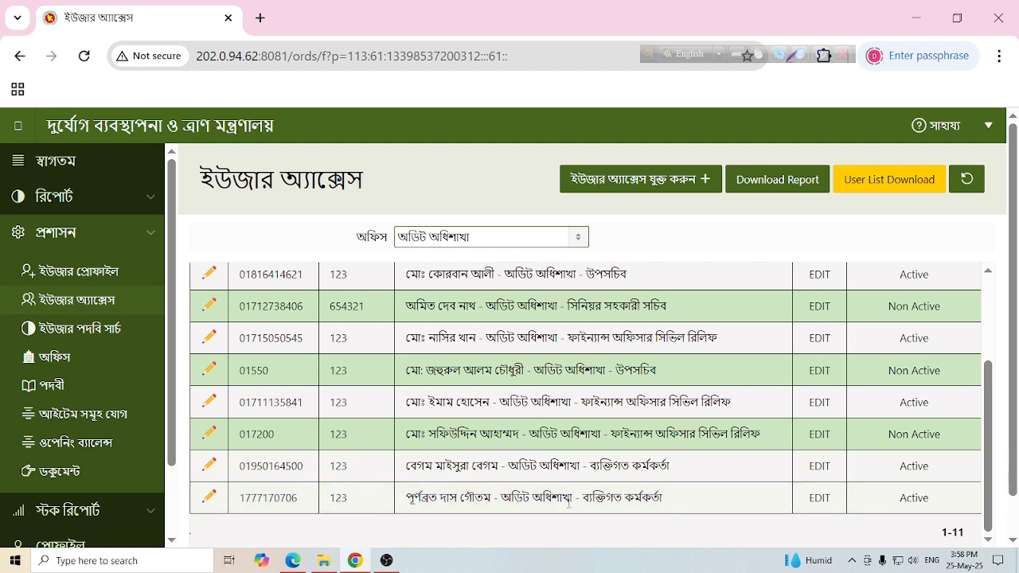
pyautogui.click(355, 561)
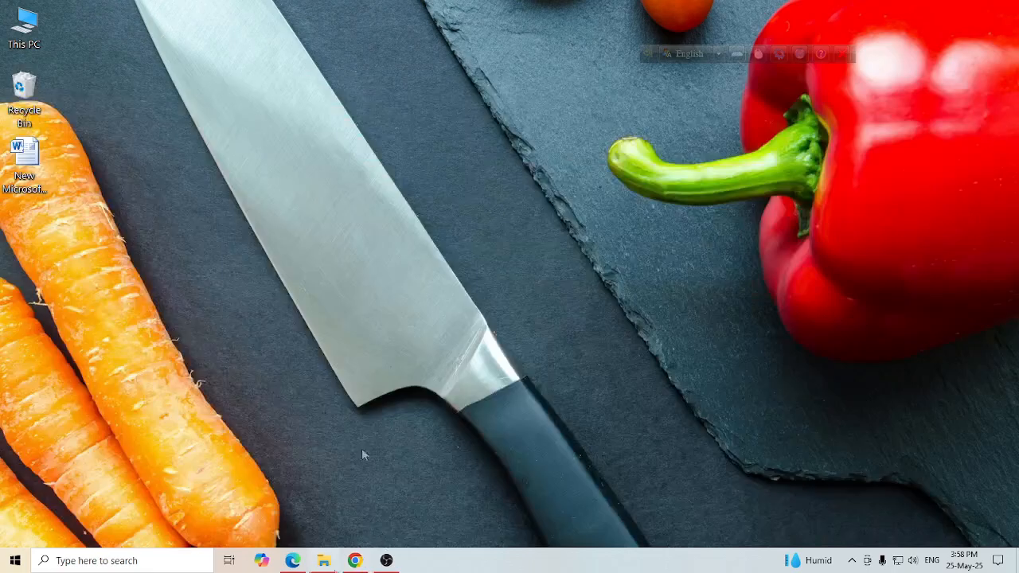
pyautogui.click(355, 560)
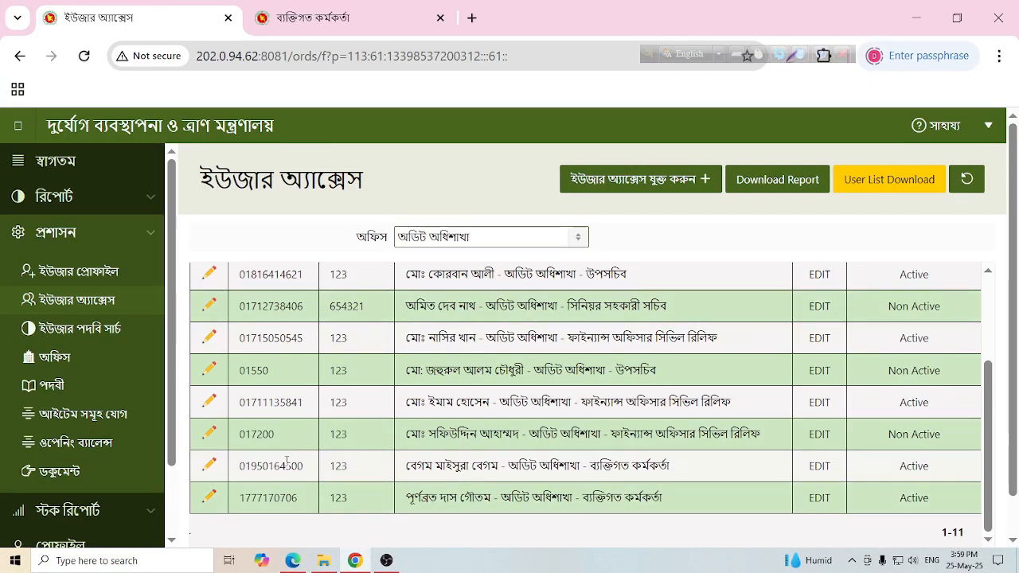
pyautogui.click(208, 465)
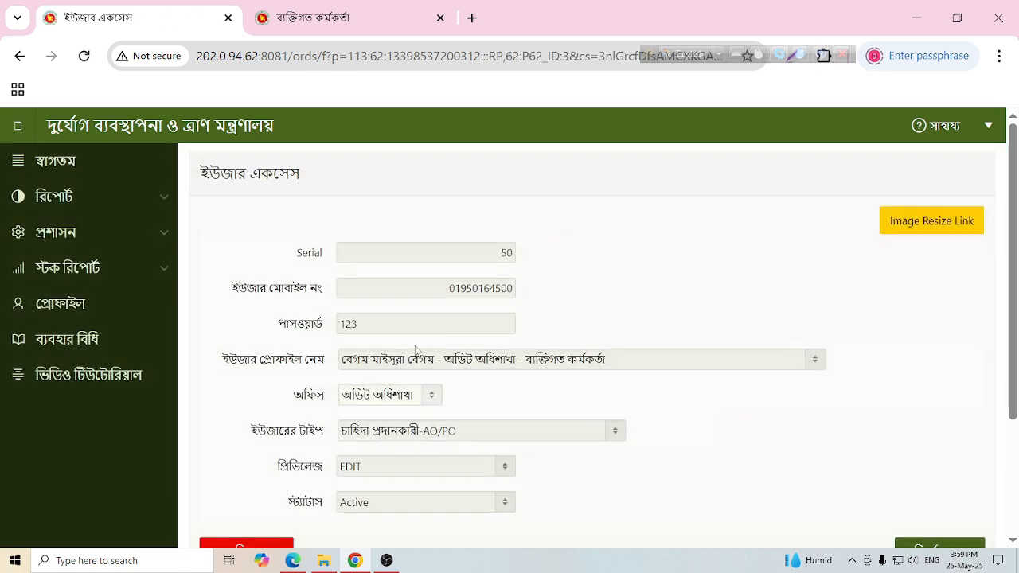
pyautogui.scroll(-2, 416, 350)
pyautogui.click(448, 271)
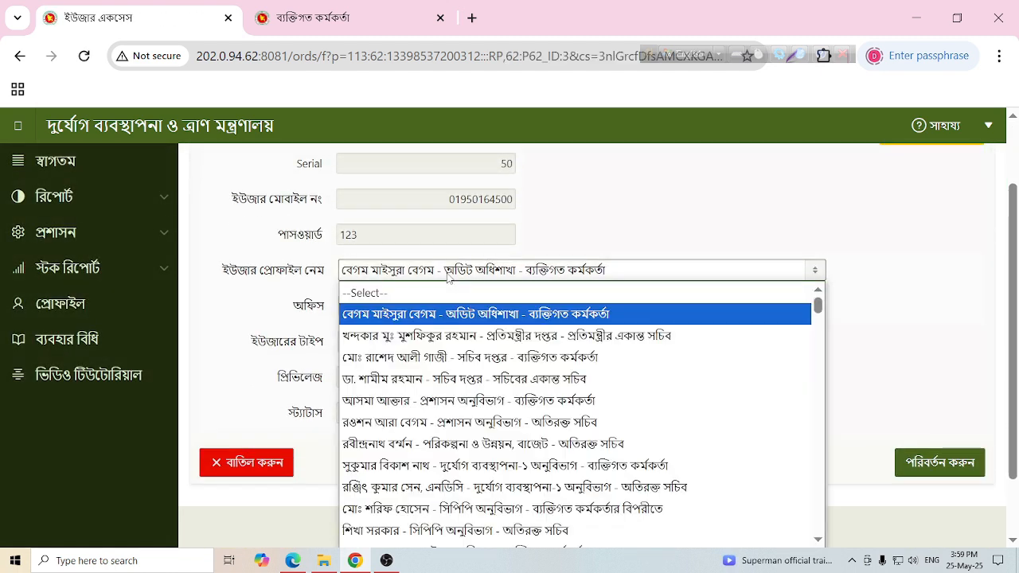
pyautogui.click(449, 313)
pyautogui.click(422, 303)
pyautogui.click(382, 325)
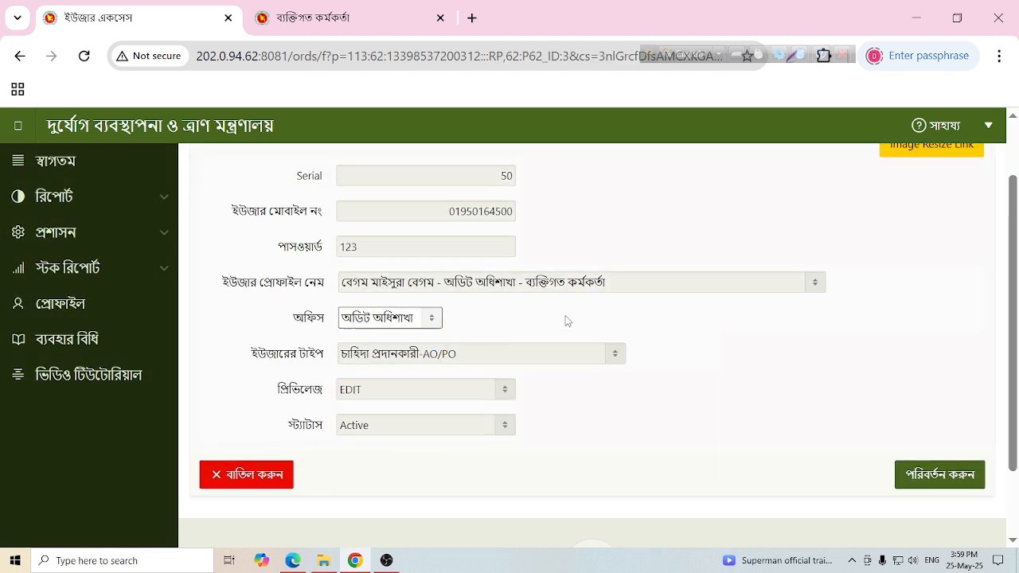
pyautogui.scroll(1, 567, 321)
pyautogui.click(20, 55)
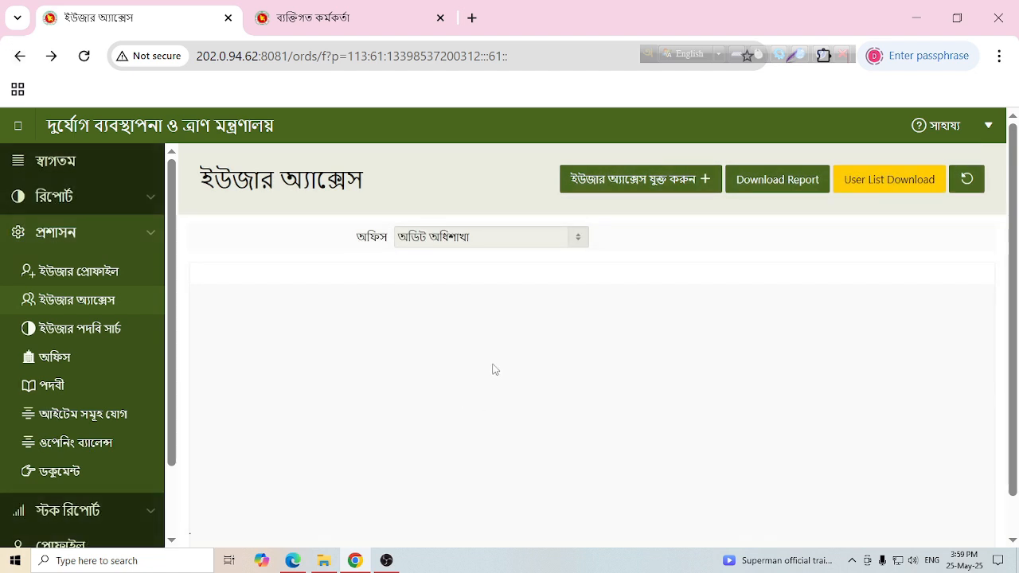
pyautogui.click(529, 240)
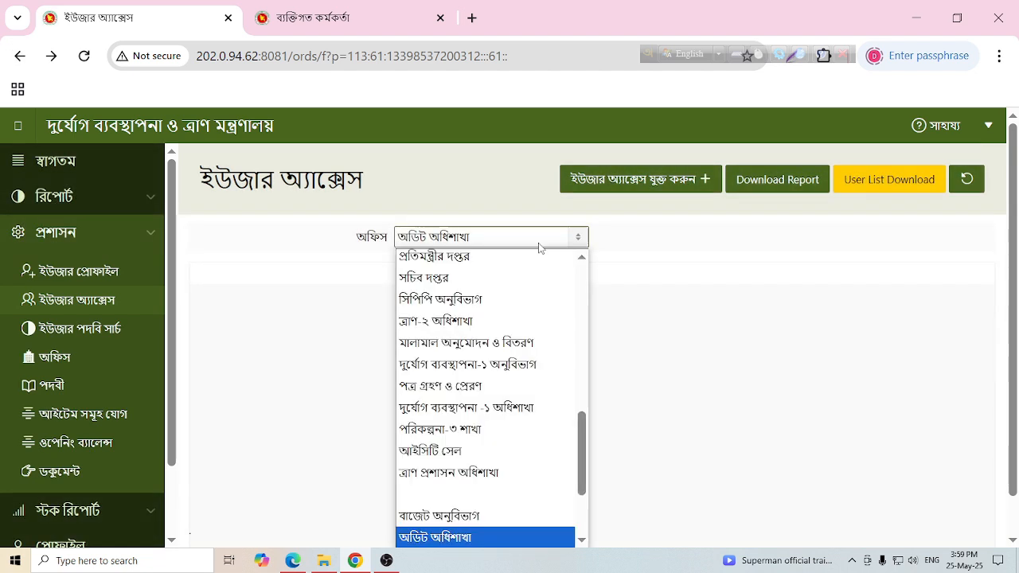
pyautogui.click(539, 538)
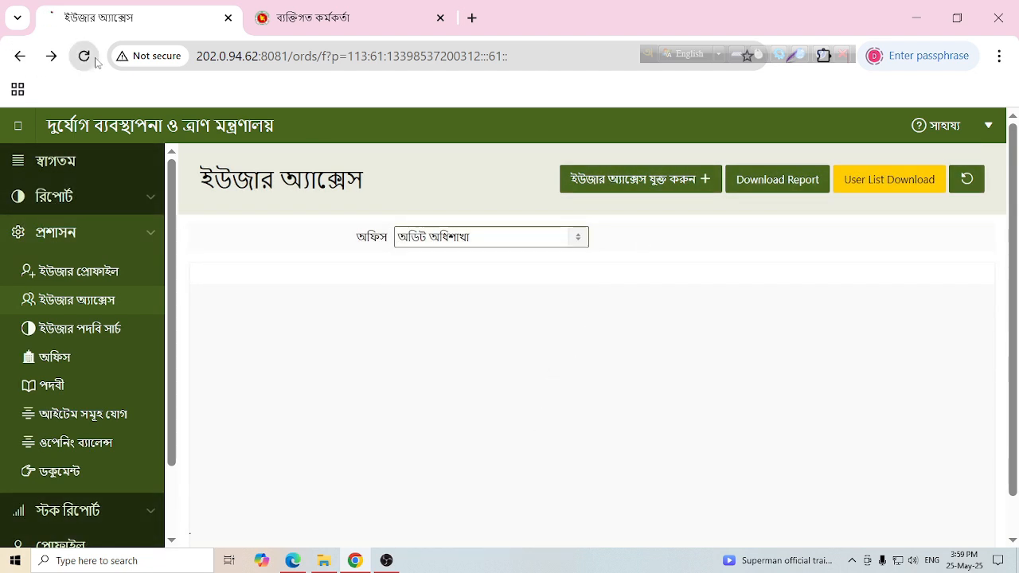
pyautogui.click(577, 238)
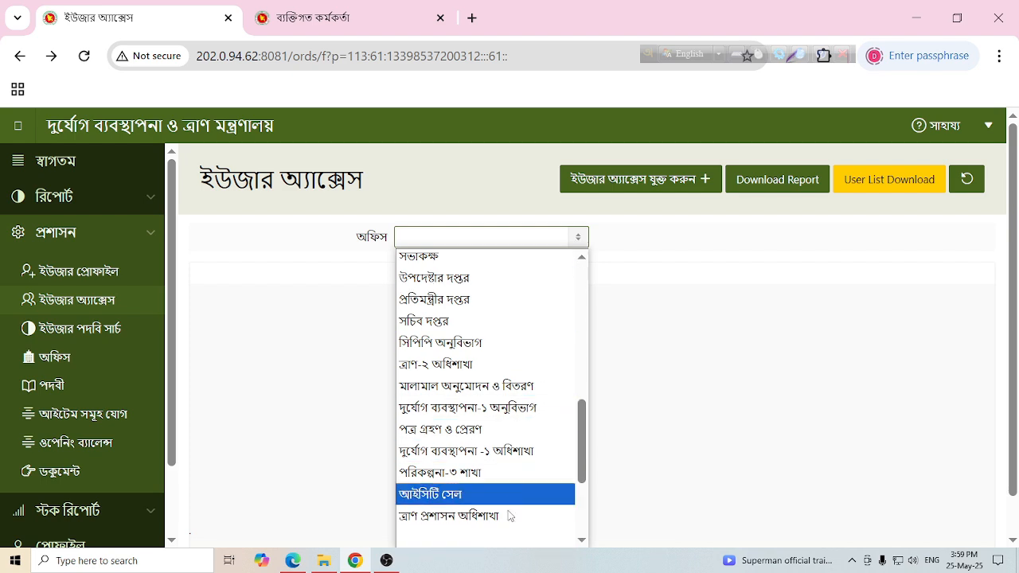
pyautogui.scroll(-2, 517, 470)
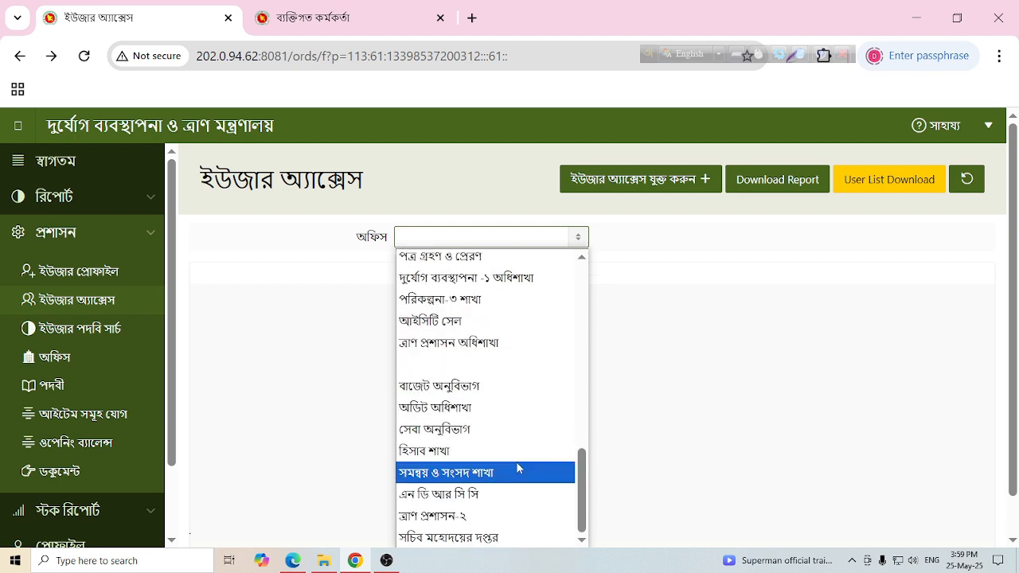
pyautogui.click(503, 408)
pyautogui.scroll(-3, 381, 433)
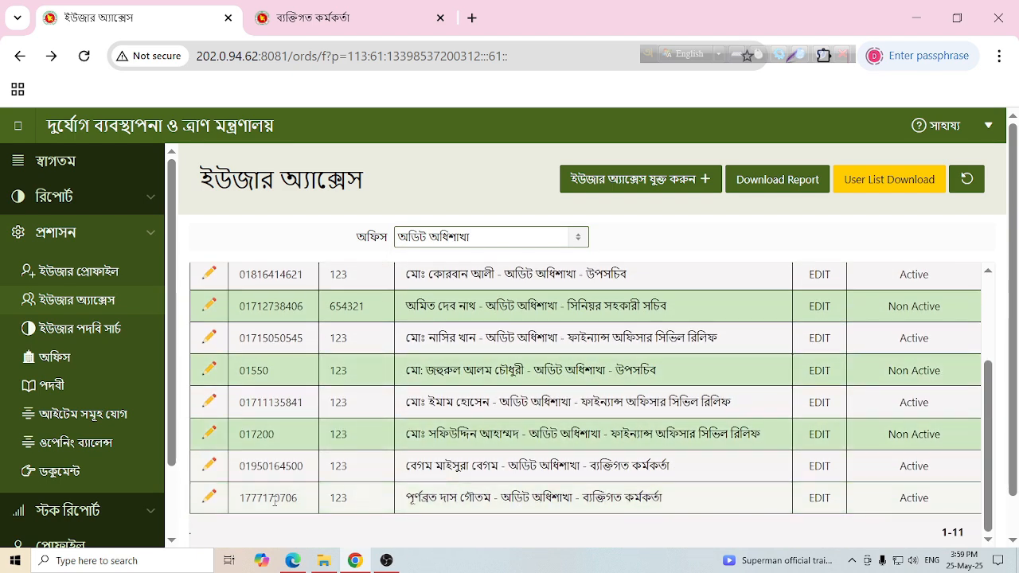
pyautogui.moveTo(305, 502); pyautogui.dragTo(238, 501)
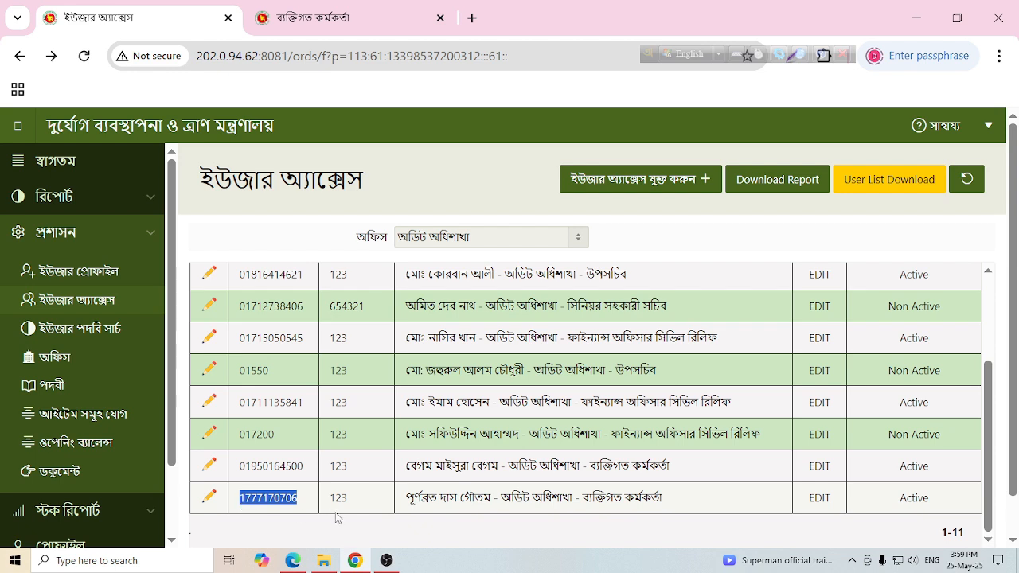
# - Log out of the admin account and sign in with the new user's mobile number and password
pyautogui.click(987, 125)
pyautogui.click(831, 165)
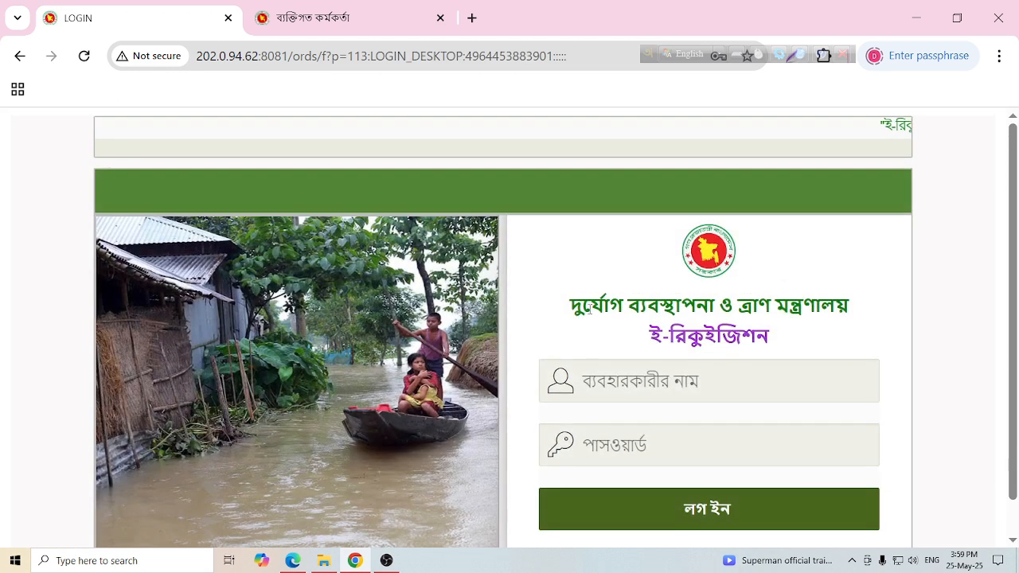
pyautogui.click(585, 380)
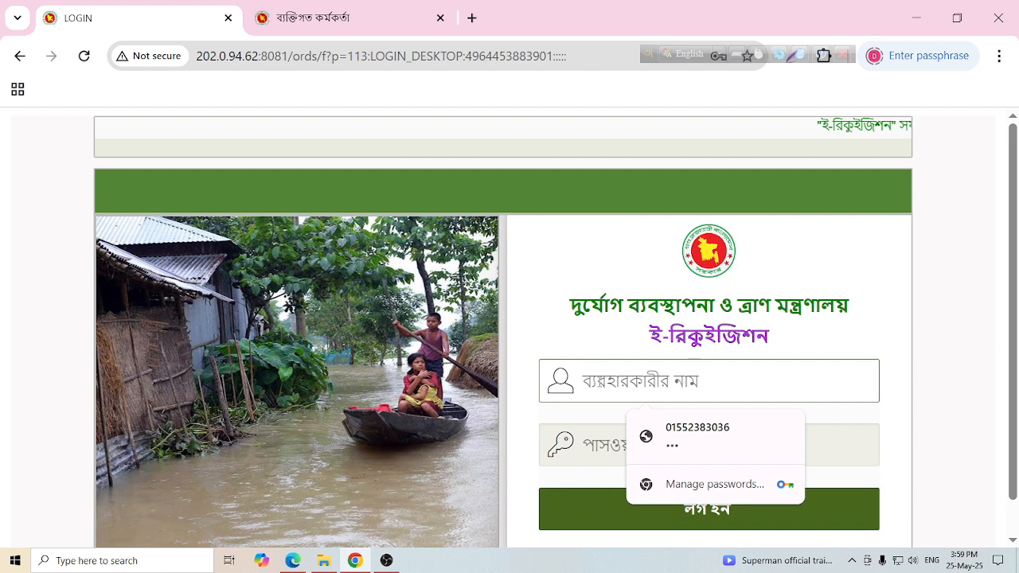
pyautogui.click(645, 444)
pyautogui.write('•••')
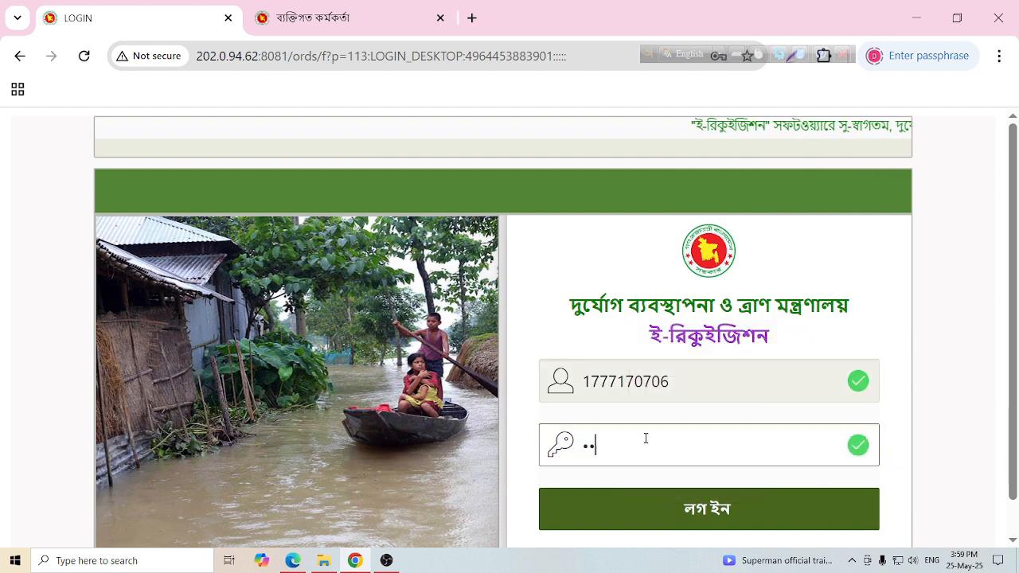
pyautogui.press('Return')
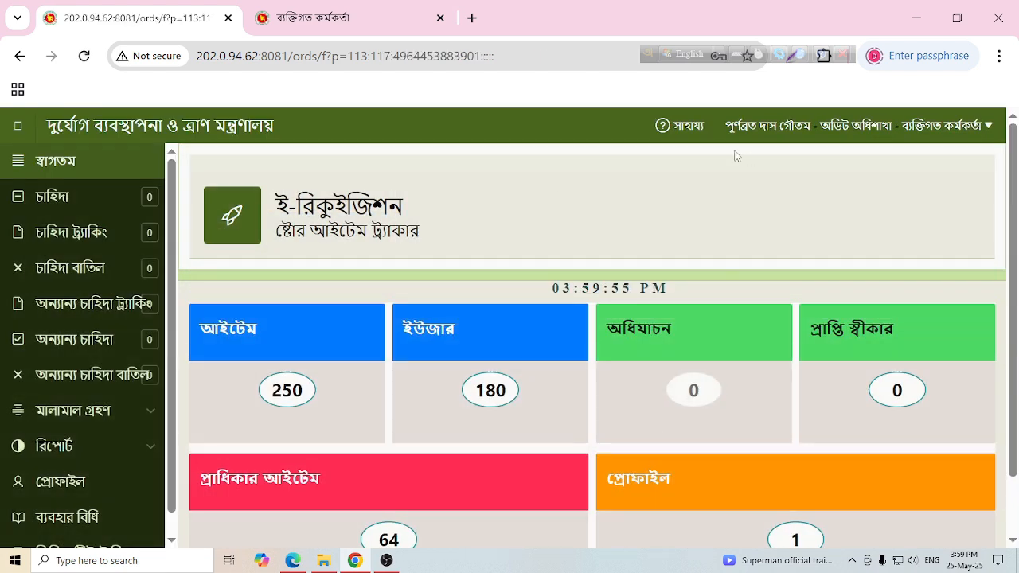
pyautogui.scroll(-1, 104, 462)
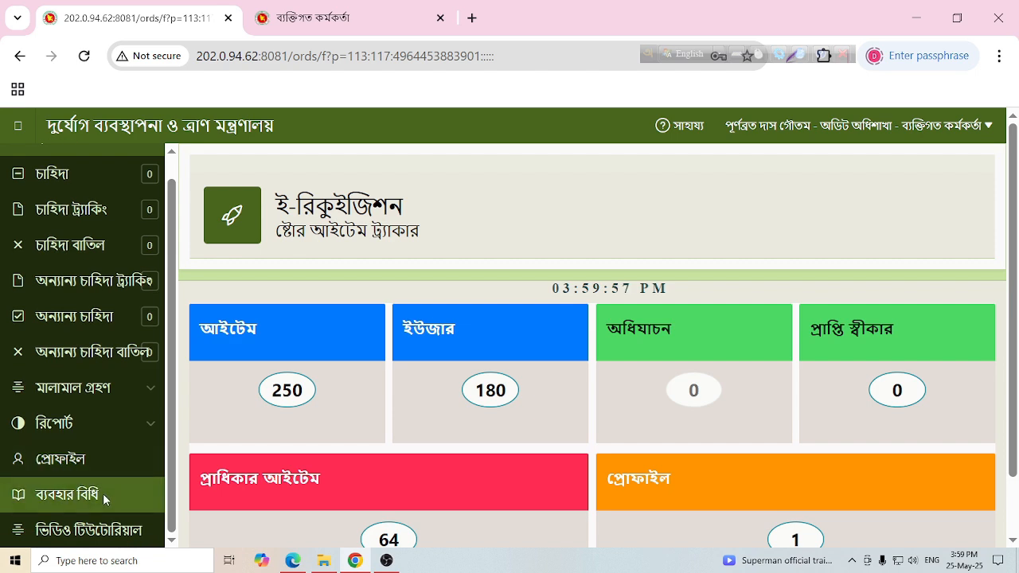
pyautogui.scroll(-1, 91, 477)
# - Open the logged-in user's profile edit form and its photo file picker
pyautogui.click(80, 467)
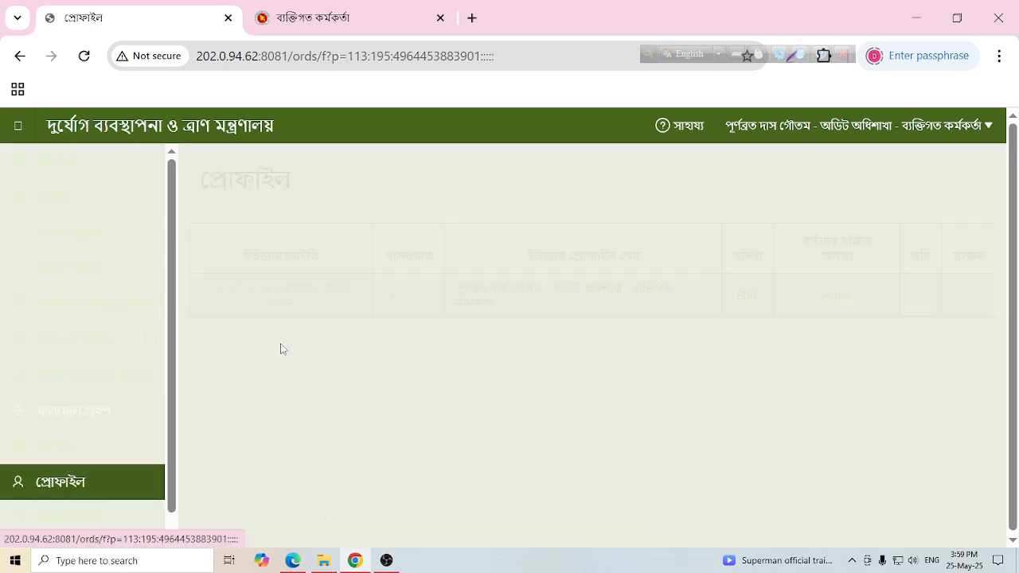
pyautogui.click(291, 296)
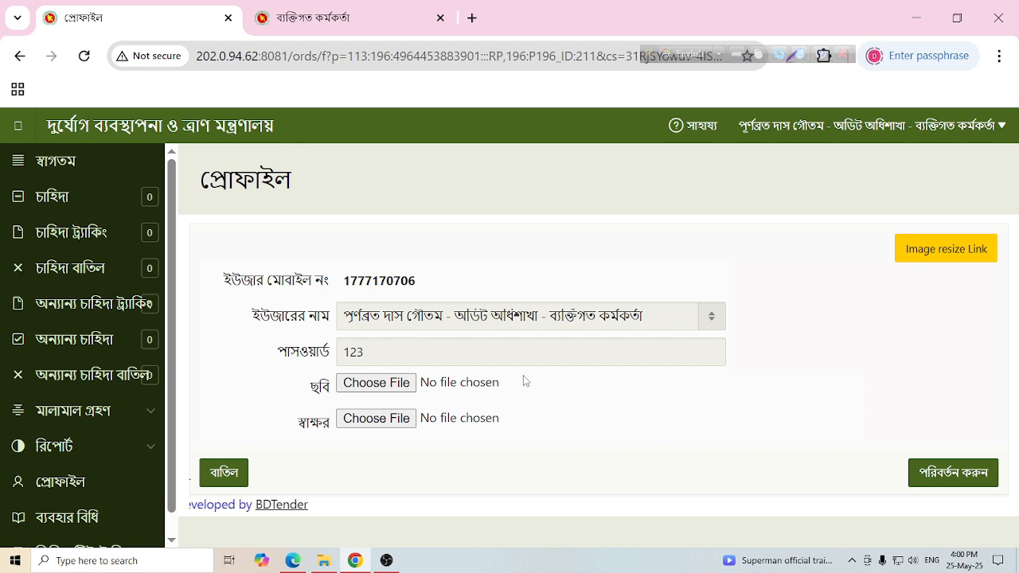
pyautogui.click(384, 387)
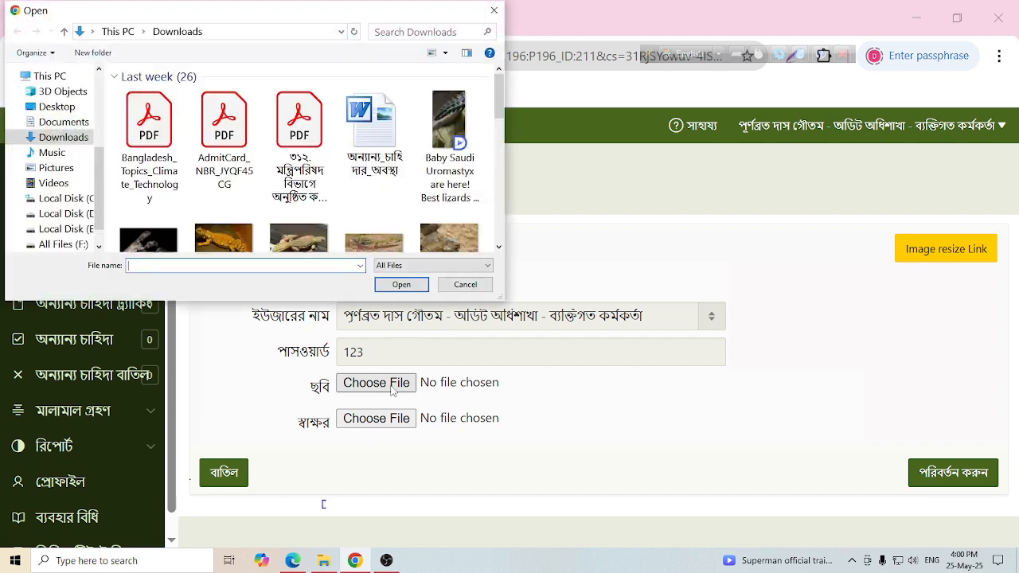
# - Find no suitable image in Downloads, cancel the file picker, and open a new browser tab
pyautogui.scroll(-8, 403, 209)
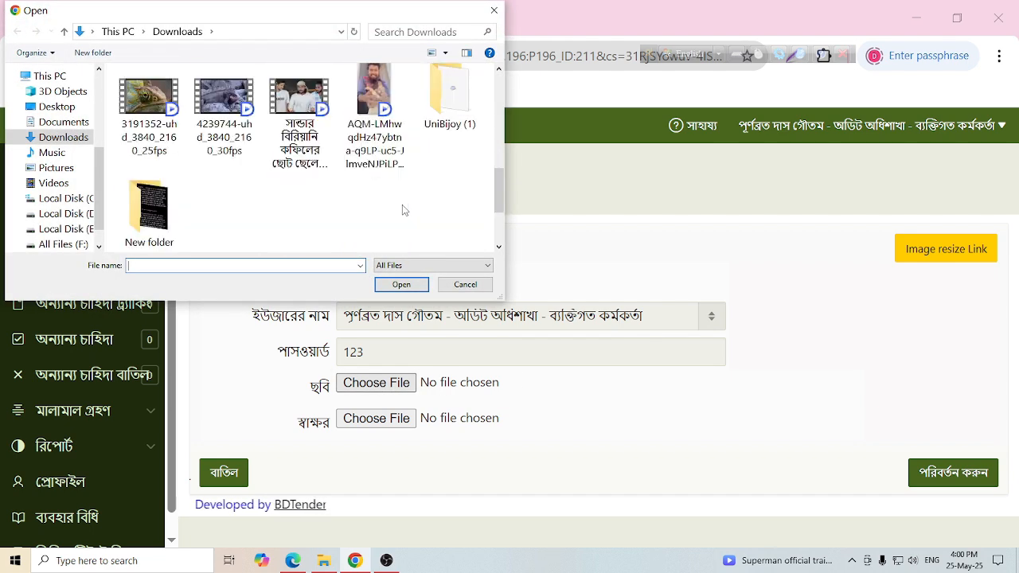
pyautogui.scroll(3, 404, 209)
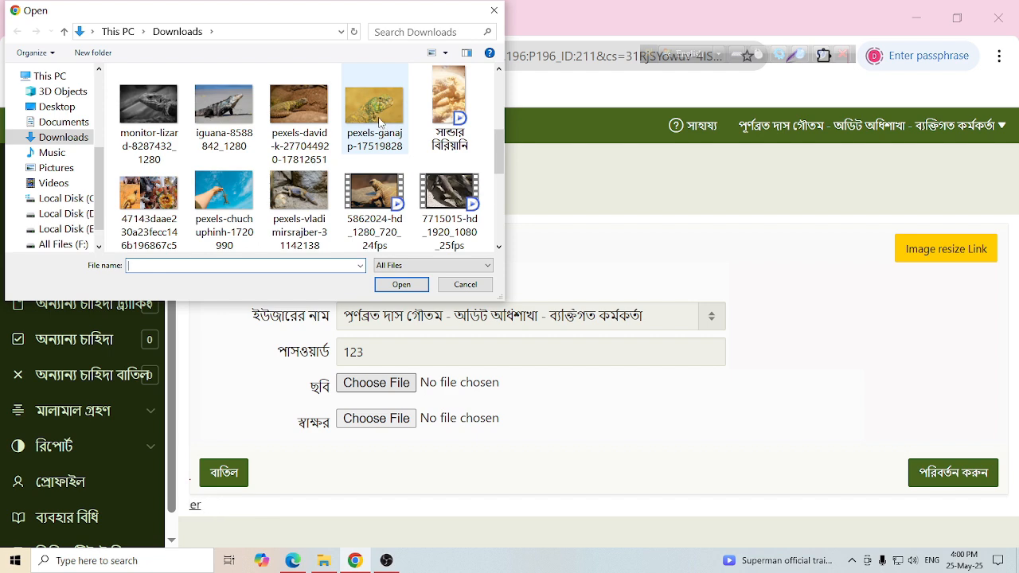
pyautogui.press('Escape')
pyautogui.hotkey('ctrl', 't')
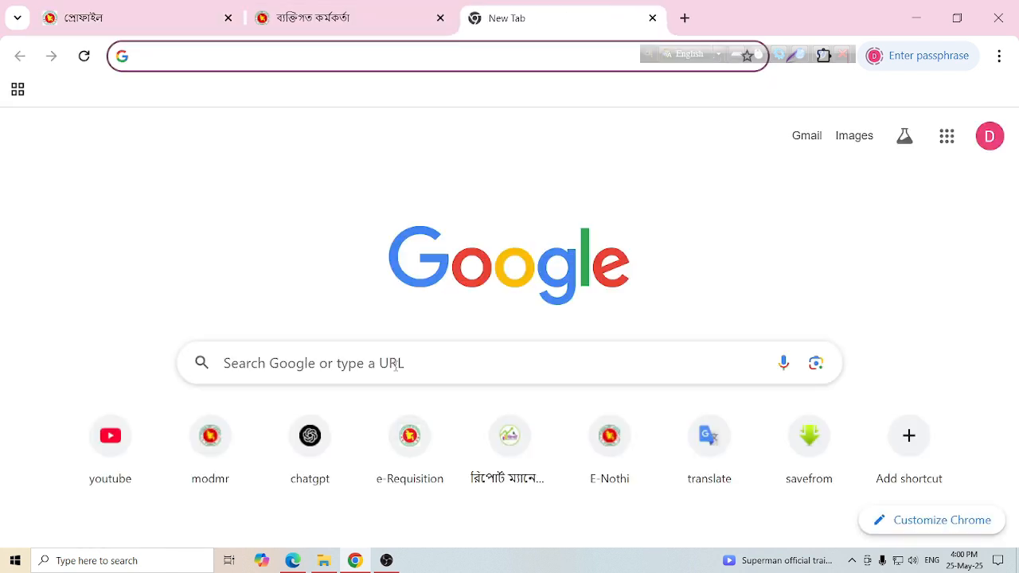
# - Search Google Images for 'man illustrator', accepting the spelling correction
pyautogui.click(397, 367)
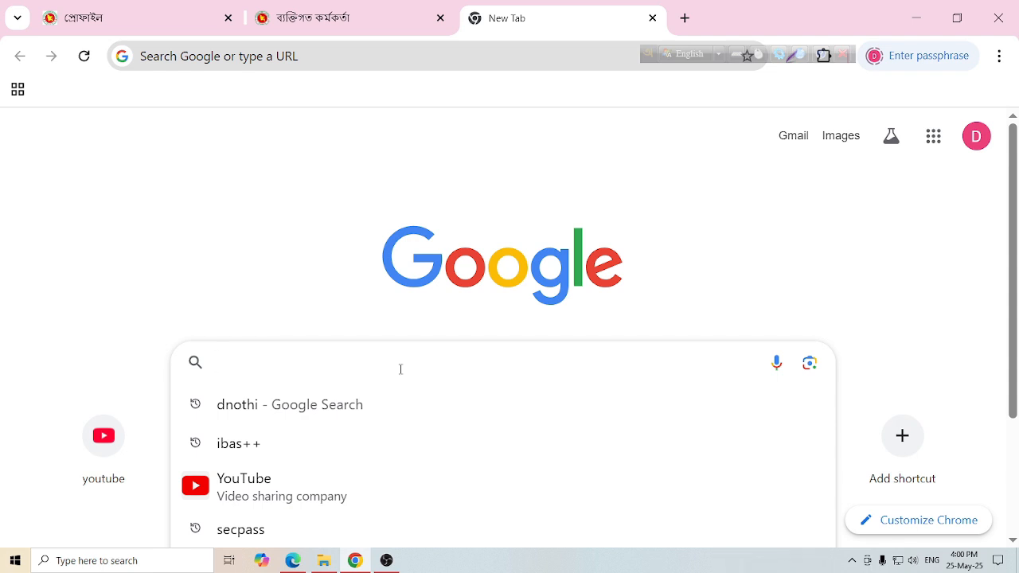
pyautogui.write('man')
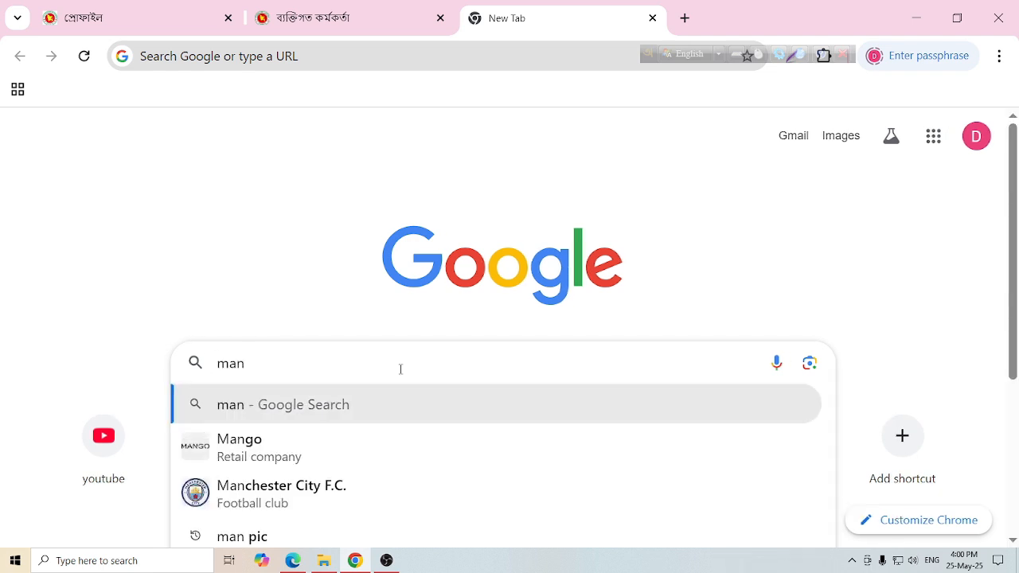
pyautogui.write(' ili')
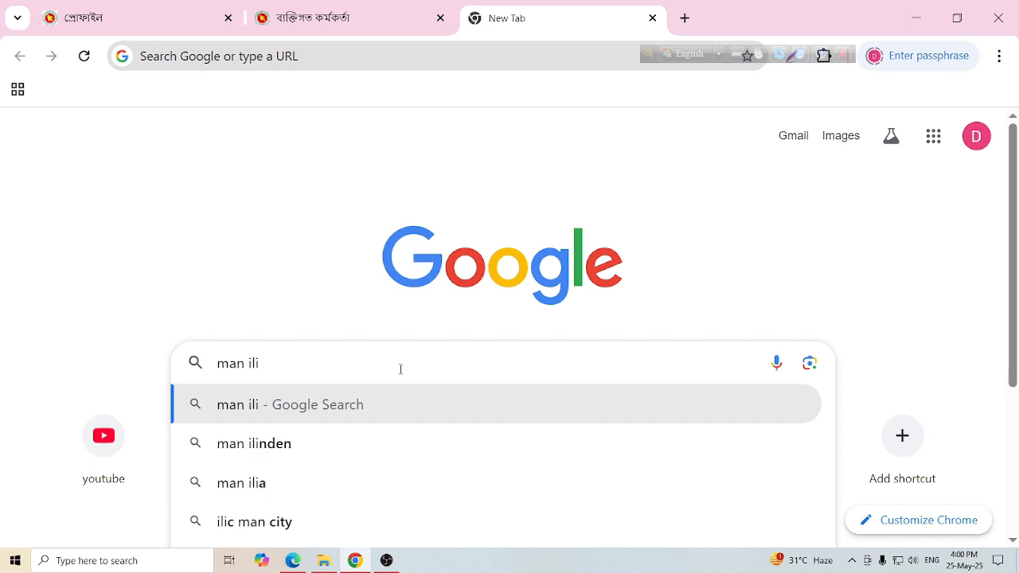
pyautogui.write('stra')
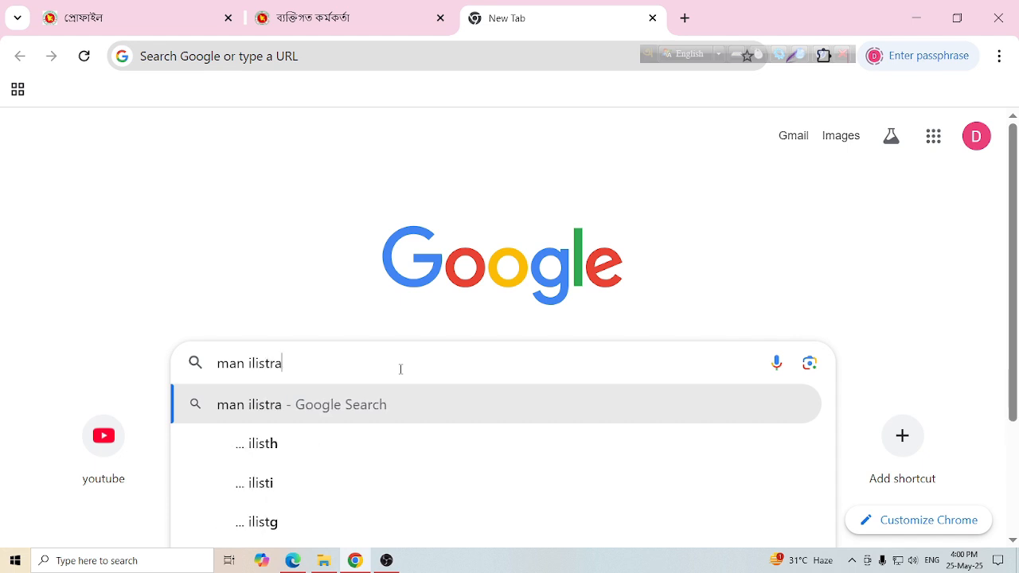
pyautogui.write('tor')
pyautogui.press('Return')
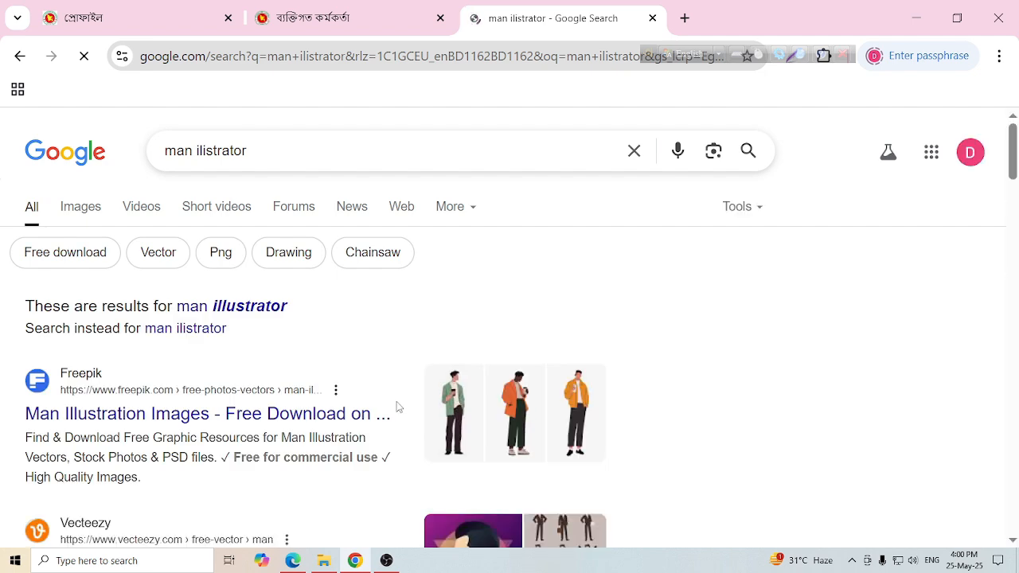
pyautogui.click(258, 312)
pyautogui.click(106, 208)
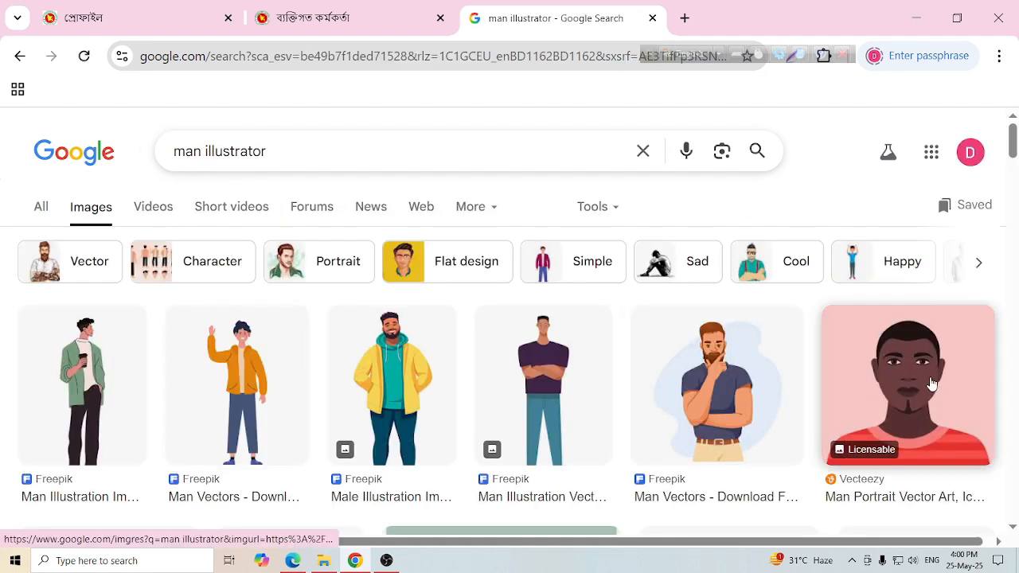
# - Preview a few man illustrations, including the thinking-man and Man Standing Vector images
pyautogui.click(729, 381)
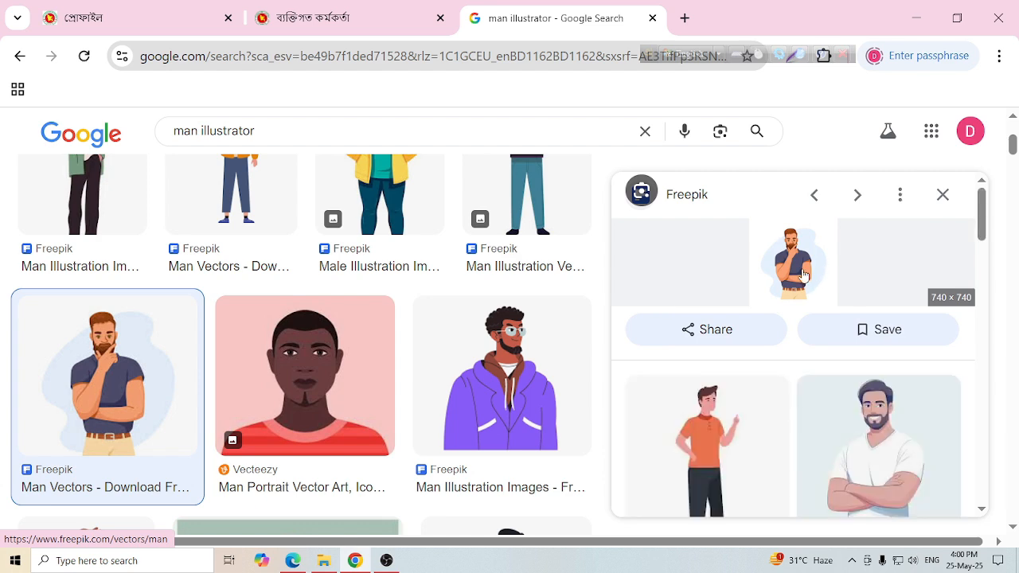
pyautogui.click(869, 422)
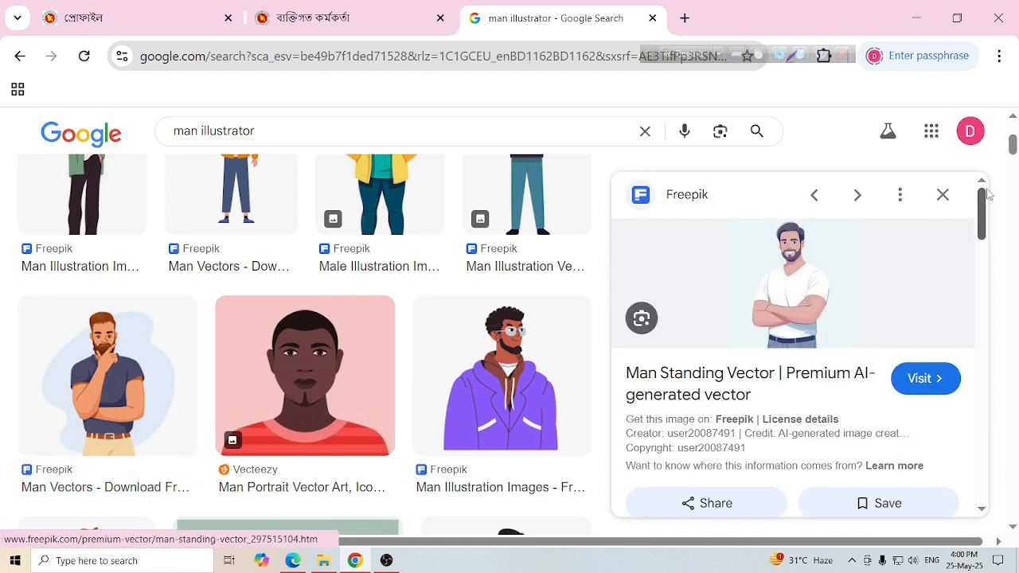
pyautogui.click(950, 197)
pyautogui.scroll(-3, 334, 398)
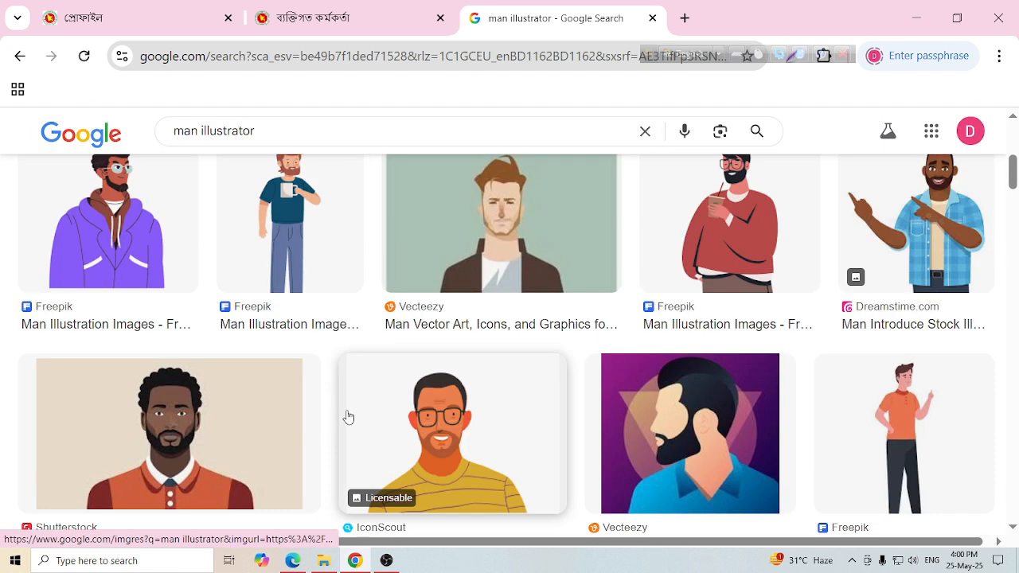
pyautogui.scroll(-3, 298, 419)
# - Save the purple bearded-man Vecteezy image to Downloads as illustration.jpg
pyautogui.click(652, 199)
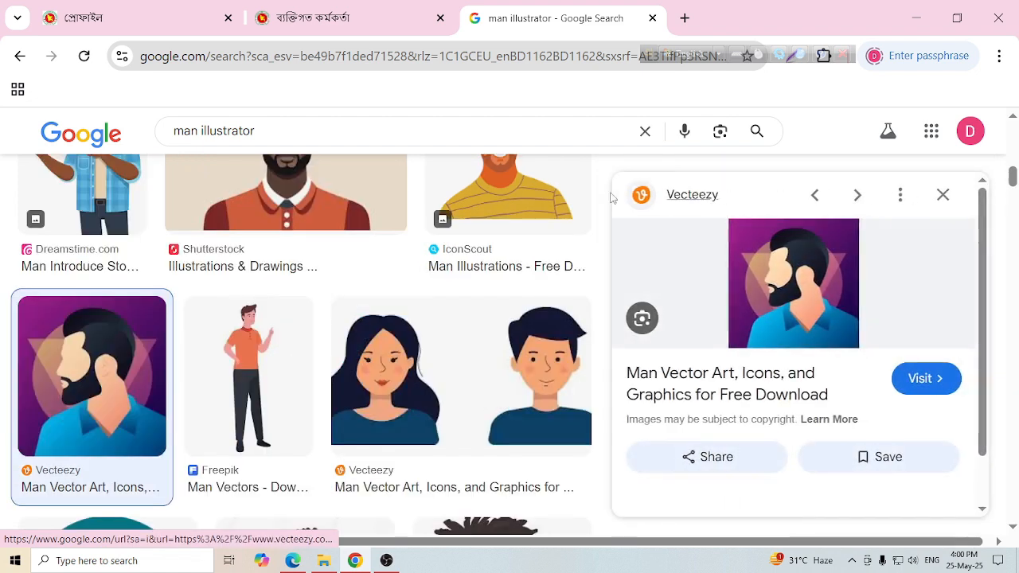
pyautogui.rightClick(792, 271)
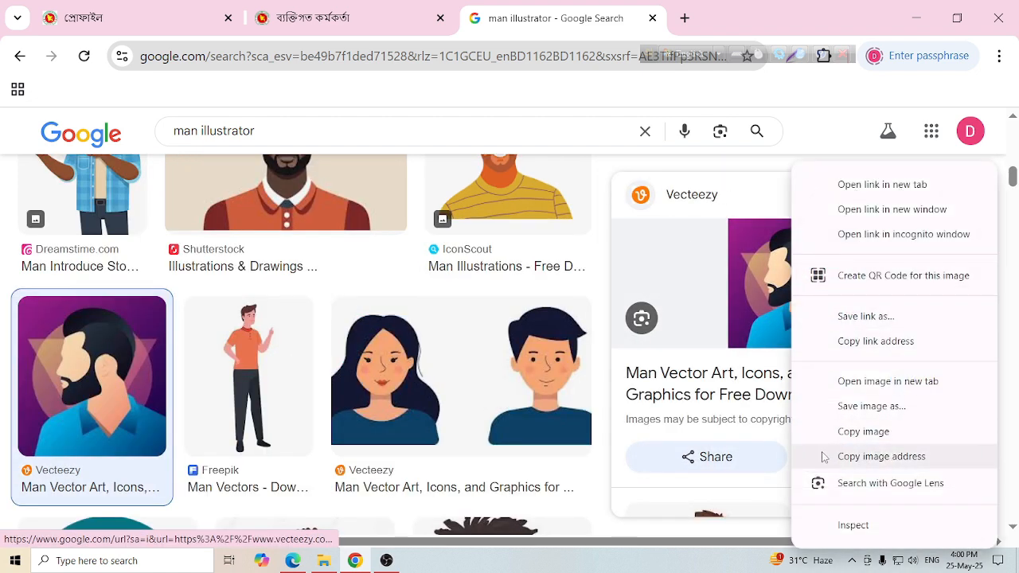
pyautogui.click(853, 406)
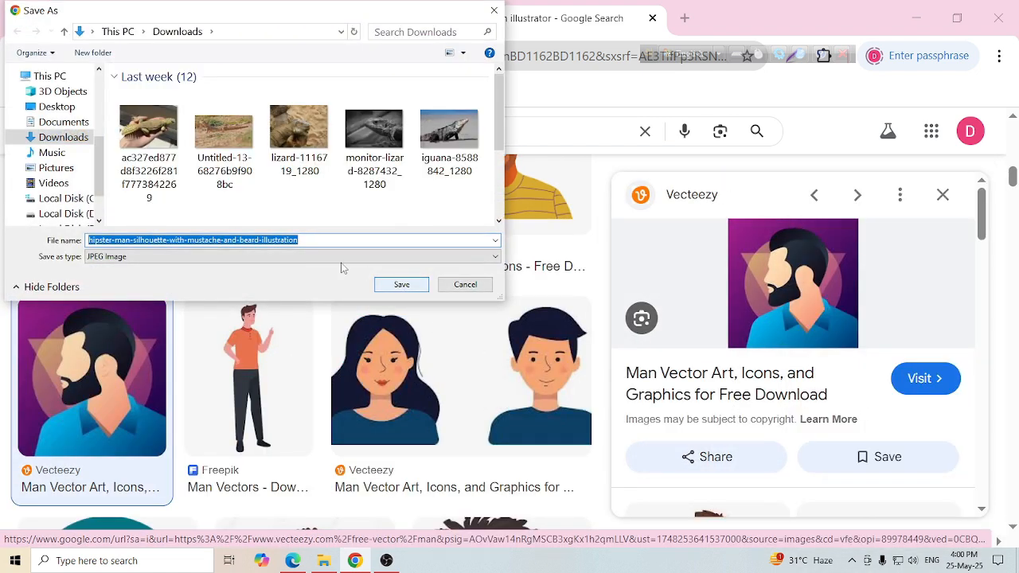
pyautogui.moveTo(262, 240); pyautogui.dragTo(52, 235)
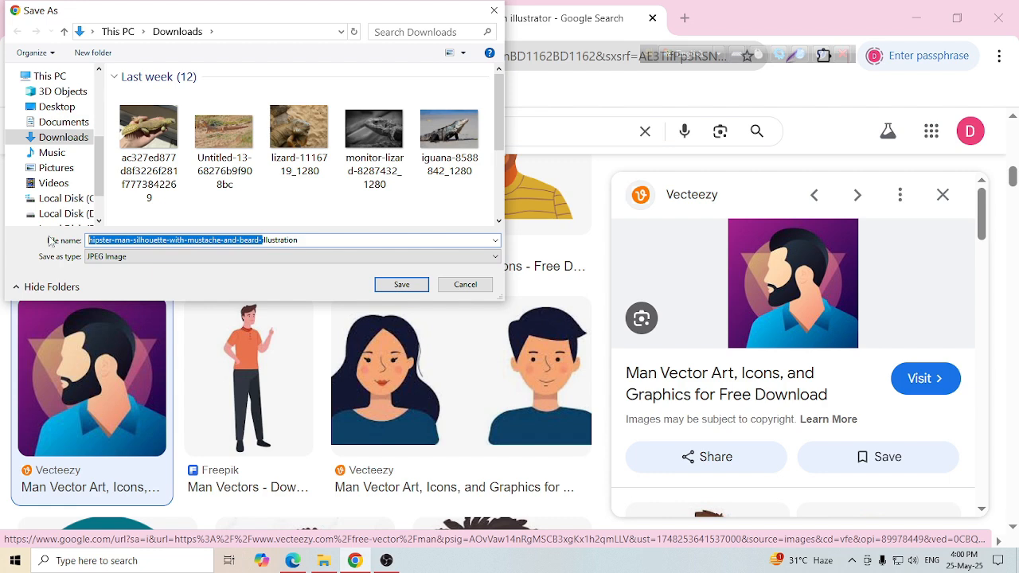
pyautogui.press('BackSpace')
pyautogui.click(404, 284)
# - Change the image search to 'man signature illustrator'
pyautogui.scroll(5, 345, 246)
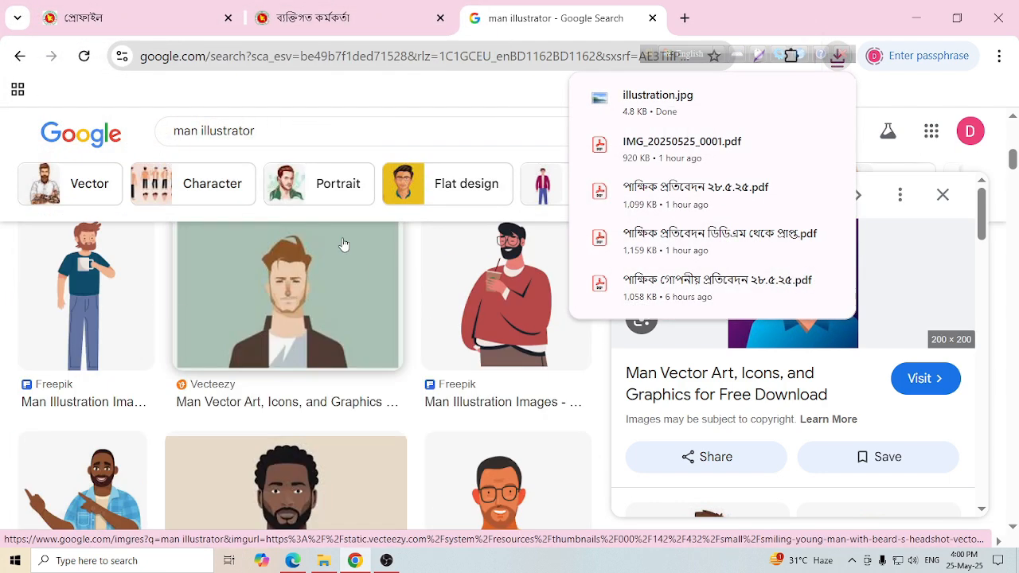
pyautogui.moveTo(260, 132); pyautogui.dragTo(201, 132)
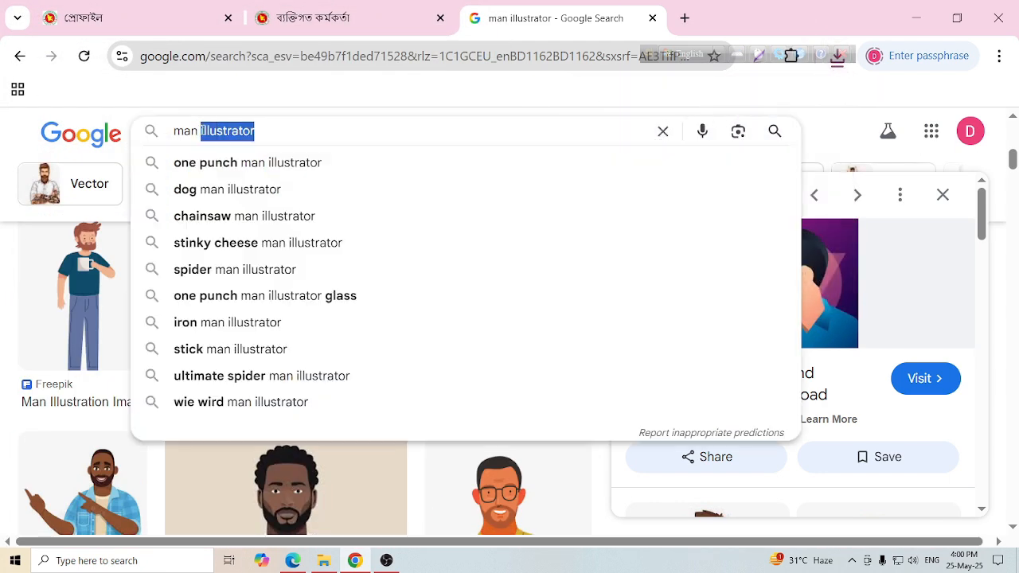
pyautogui.click(257, 142)
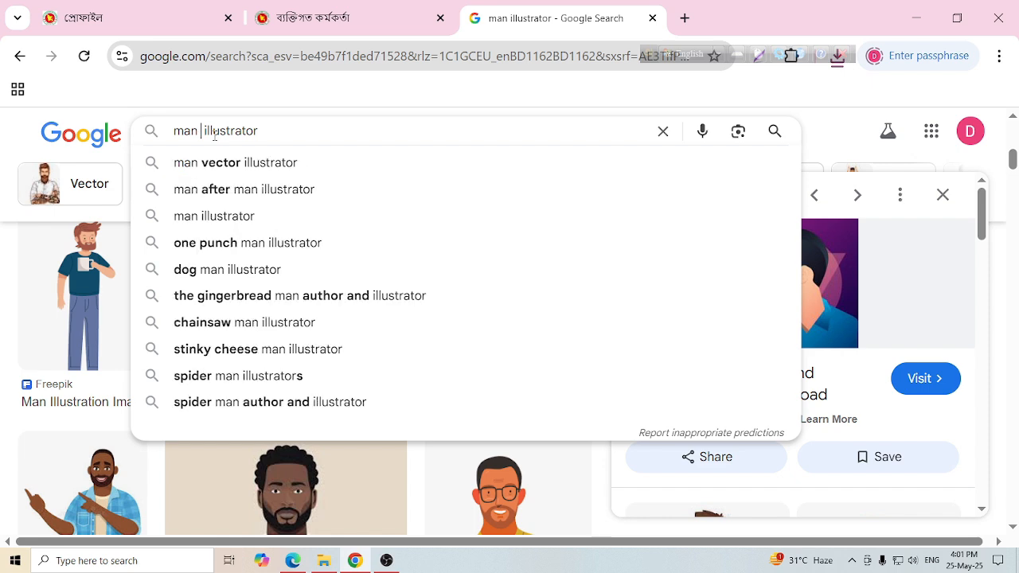
pyautogui.write('d')
pyautogui.press('BackSpace')
pyautogui.write('signatur')
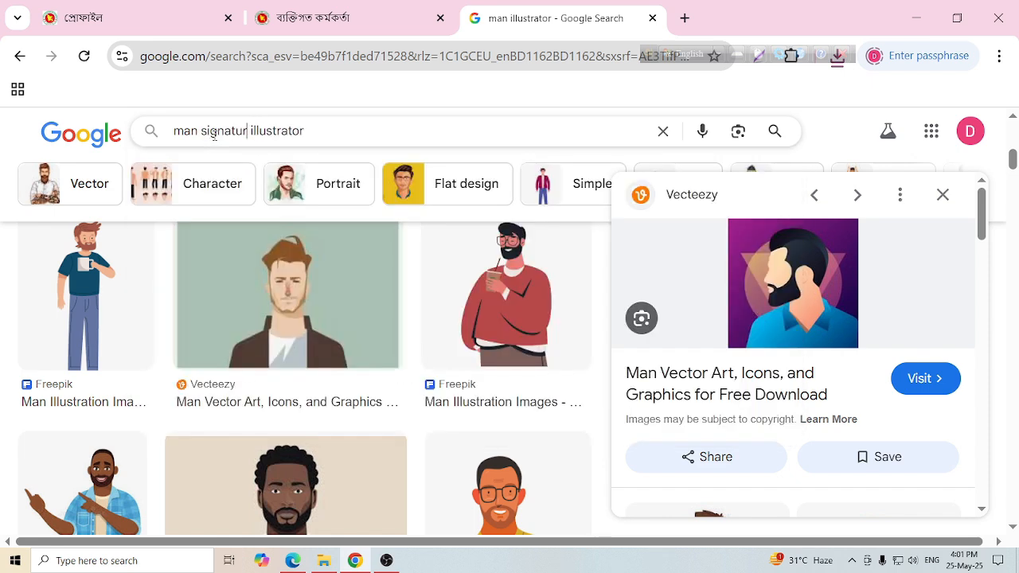
pyautogui.press('Return')
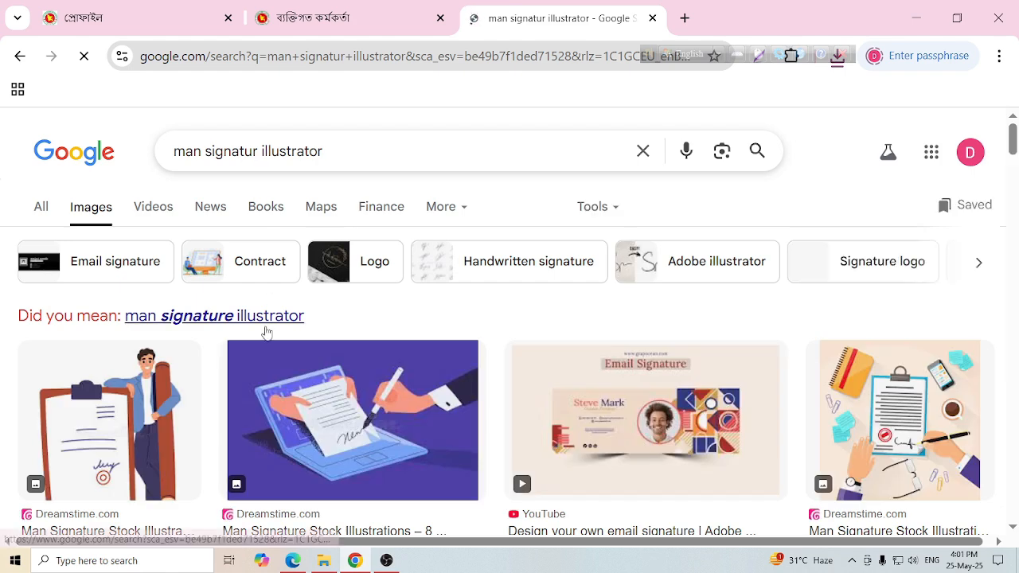
pyautogui.click(229, 318)
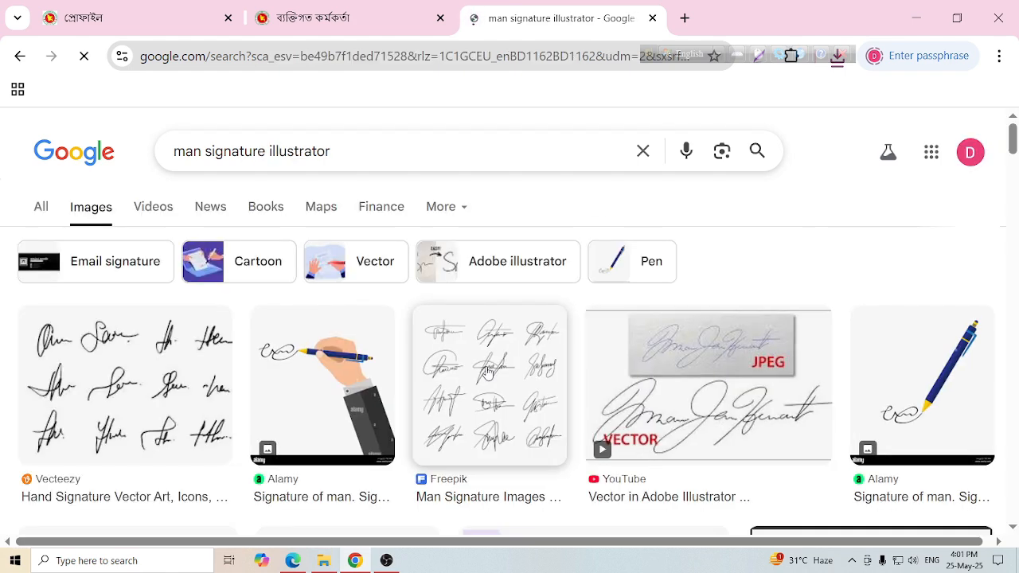
# - Save the handwritten Vecteezy signature image to Downloads as 4152.jpg
pyautogui.scroll(-5, 863, 263)
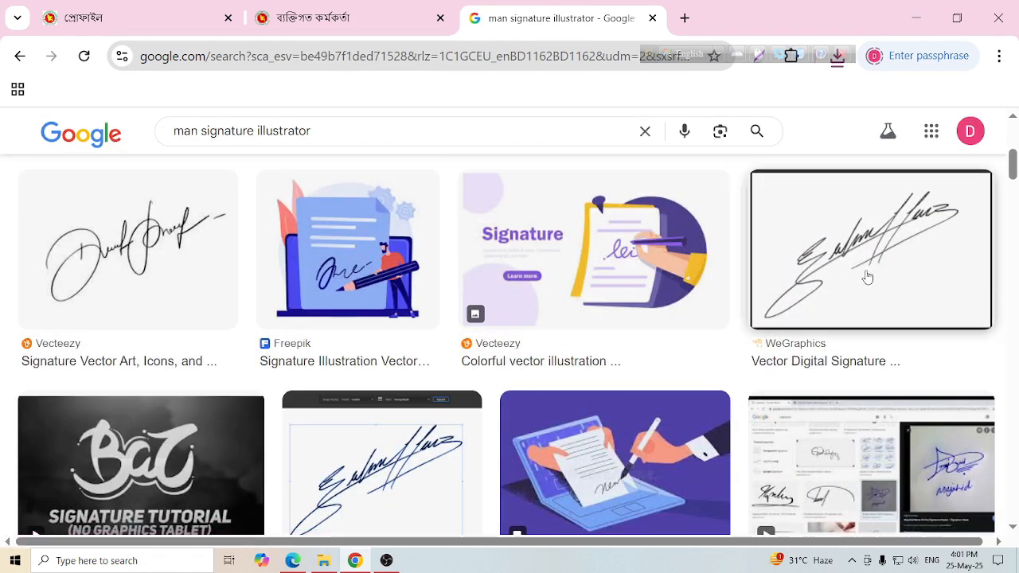
pyautogui.click(166, 243)
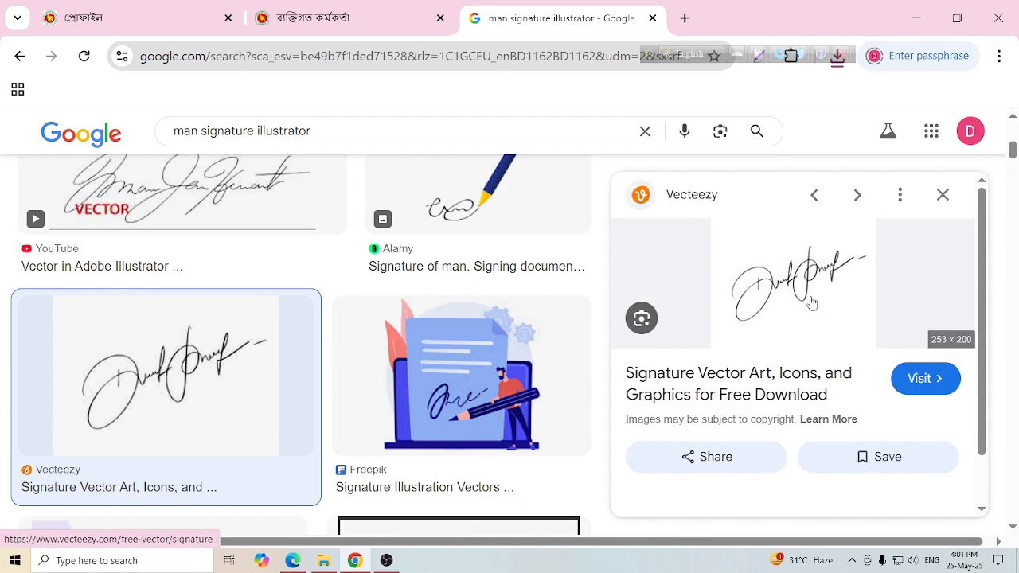
pyautogui.rightClick(760, 302)
pyautogui.click(837, 406)
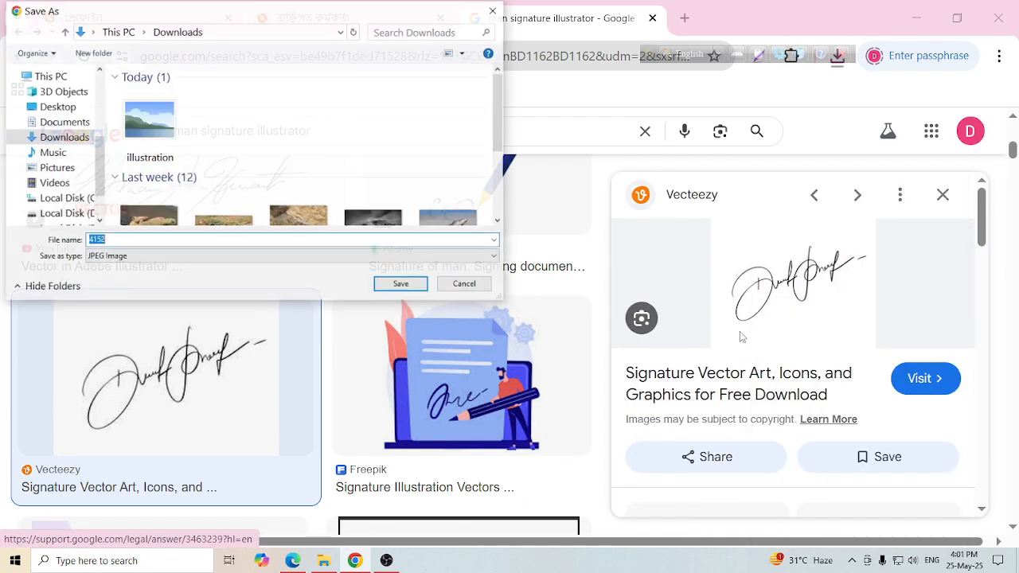
pyautogui.click(412, 287)
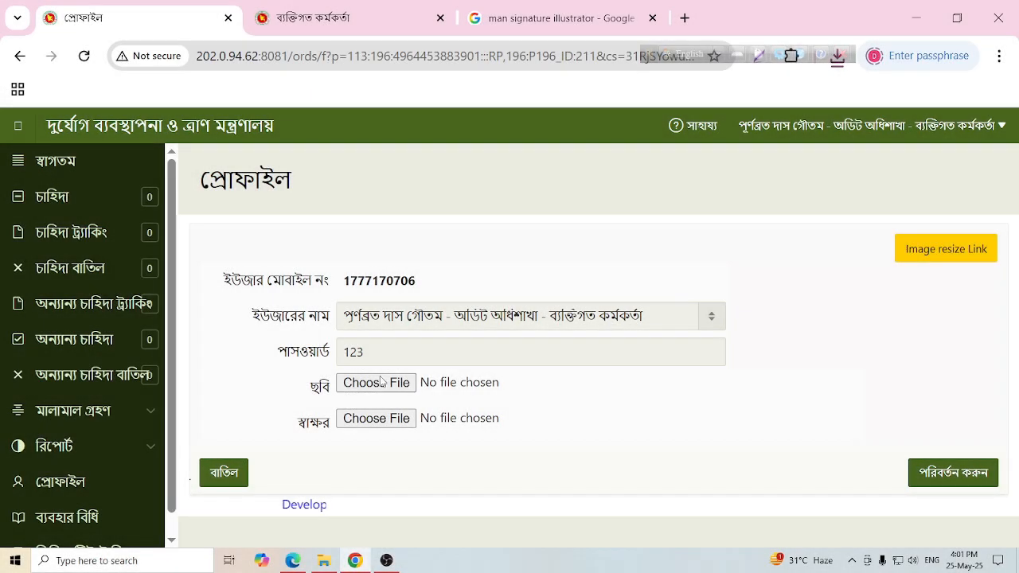
# - Attach illustration.jpg as the profile photo (ছবি)
pyautogui.click(380, 383)
pyautogui.click(224, 123)
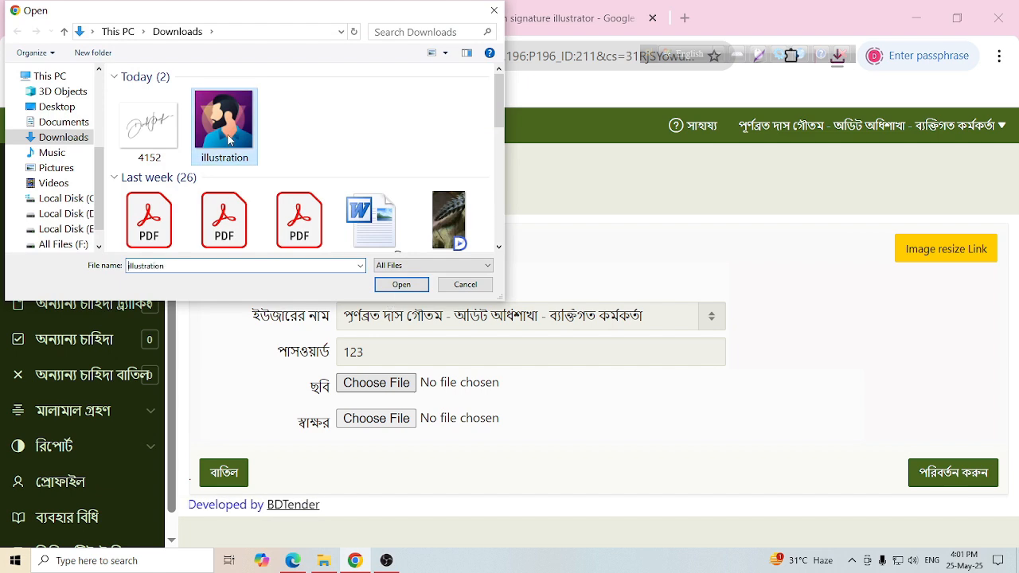
pyautogui.click(401, 284)
# - Attach 4152.jpg as the signature (স্বাক্ষর) and submit the profile changes
pyautogui.click(376, 417)
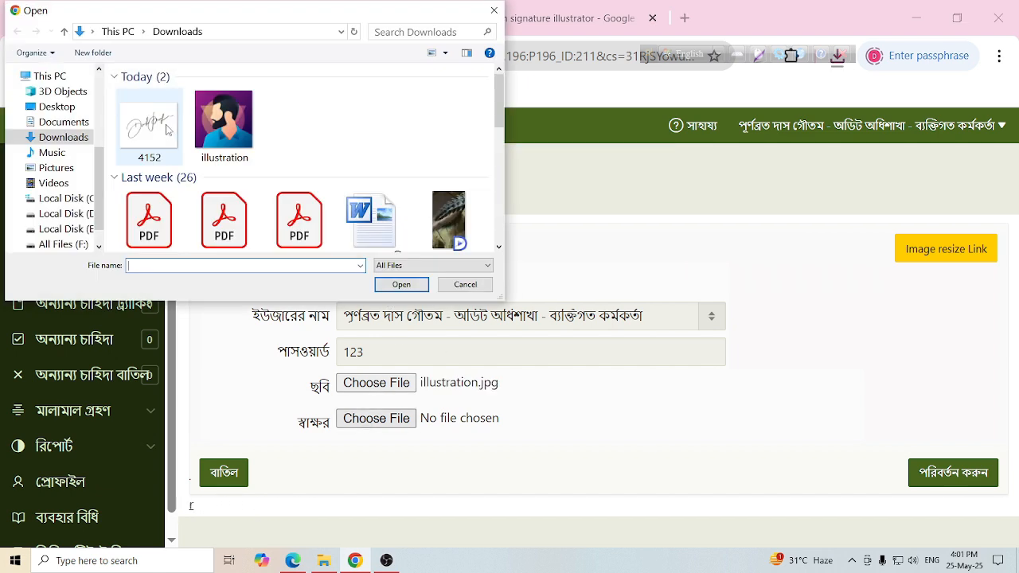
pyautogui.click(149, 124)
pyautogui.click(408, 287)
pyautogui.click(932, 470)
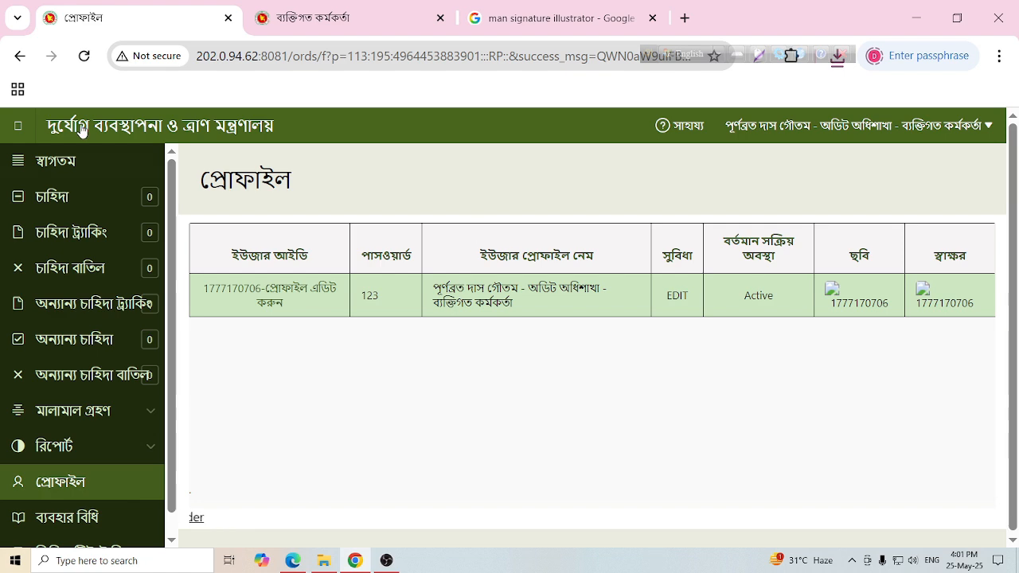
# - Visit the চাহিদা বাতিল and চাহিদা ট্র্যাকিং pages, then log out
pyautogui.click(78, 269)
pyautogui.click(70, 235)
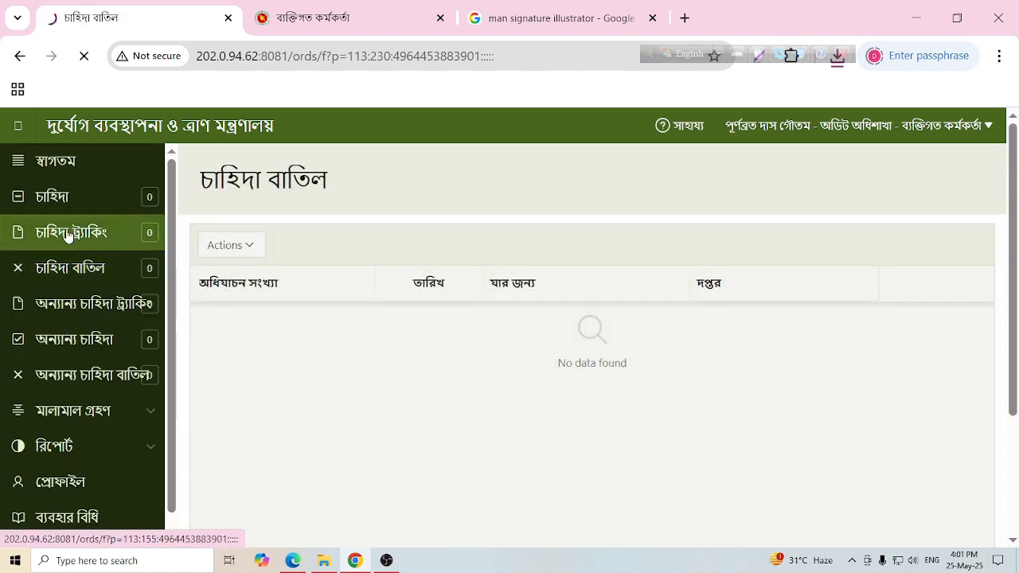
pyautogui.click(965, 124)
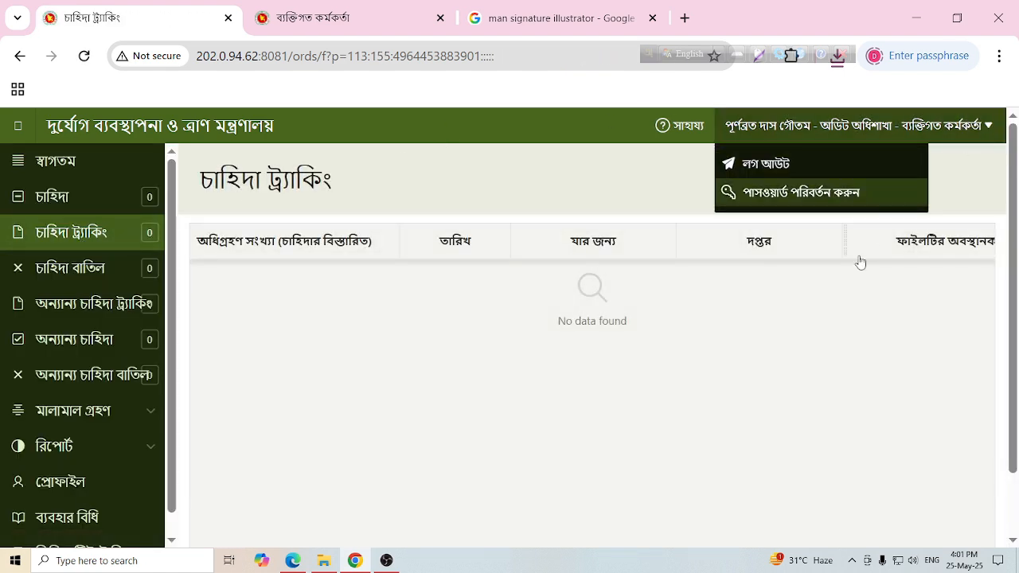
pyautogui.click(815, 172)
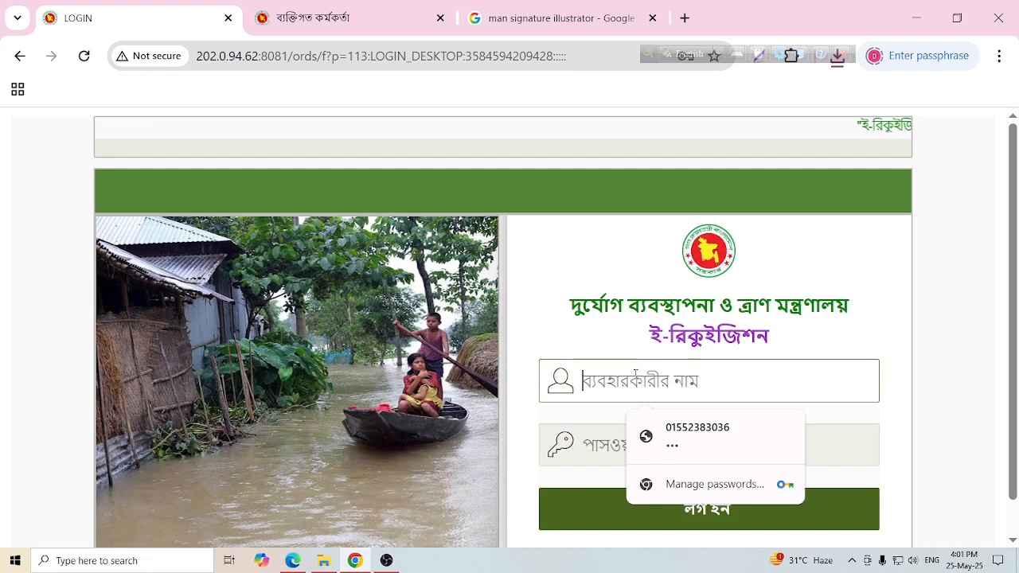
# - Log in with the administrator account and its password
pyautogui.write('admin')
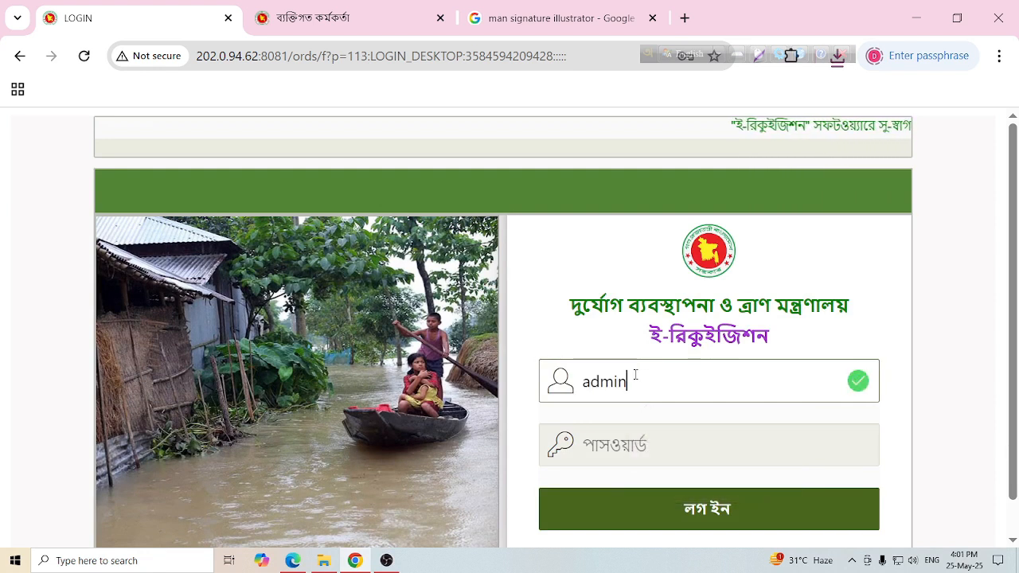
pyautogui.press('Tab')
pyautogui.write('******')
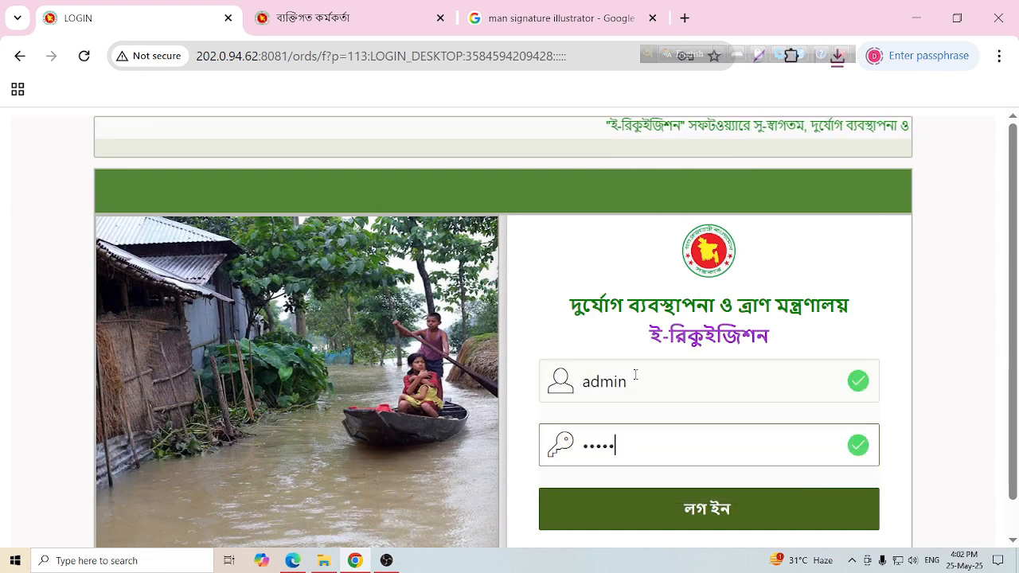
pyautogui.press('BackSpace')
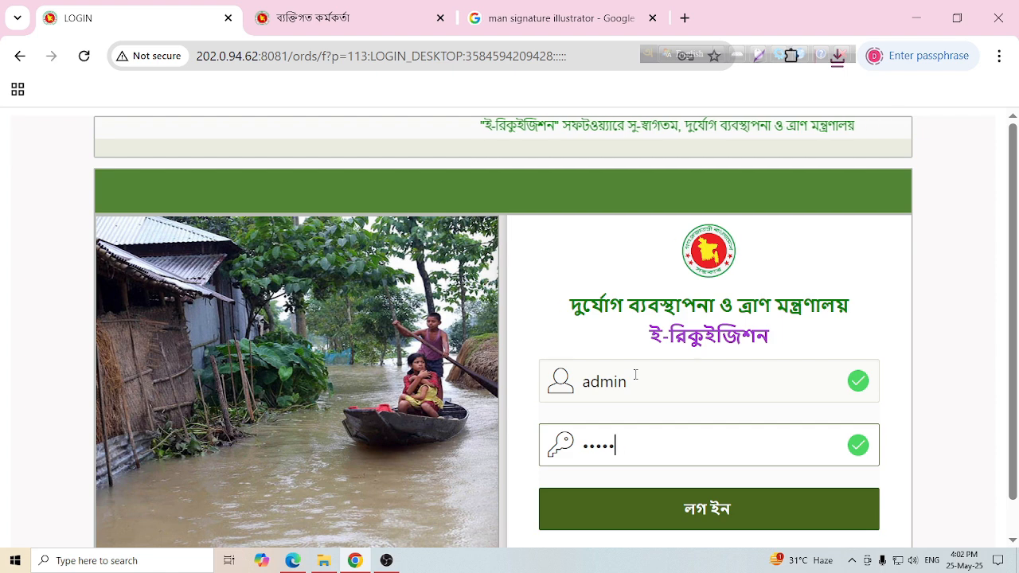
pyautogui.write('**')
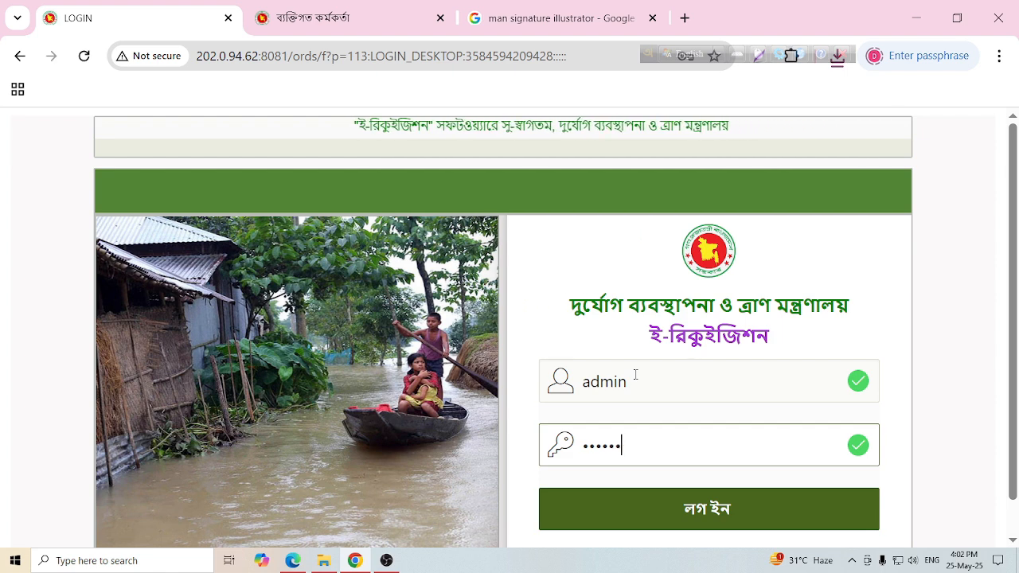
pyautogui.write('***')
pyautogui.press('Return')
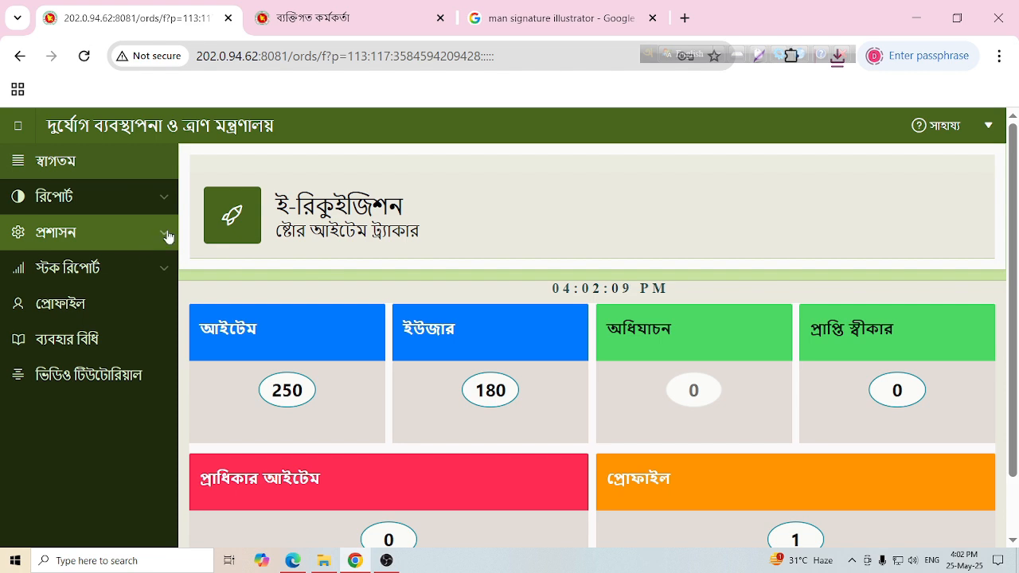
# - Open প্রশাসন > ইউজার প্রোফাইল and filter by the অডিট অধিশাখা office
pyautogui.click(167, 236)
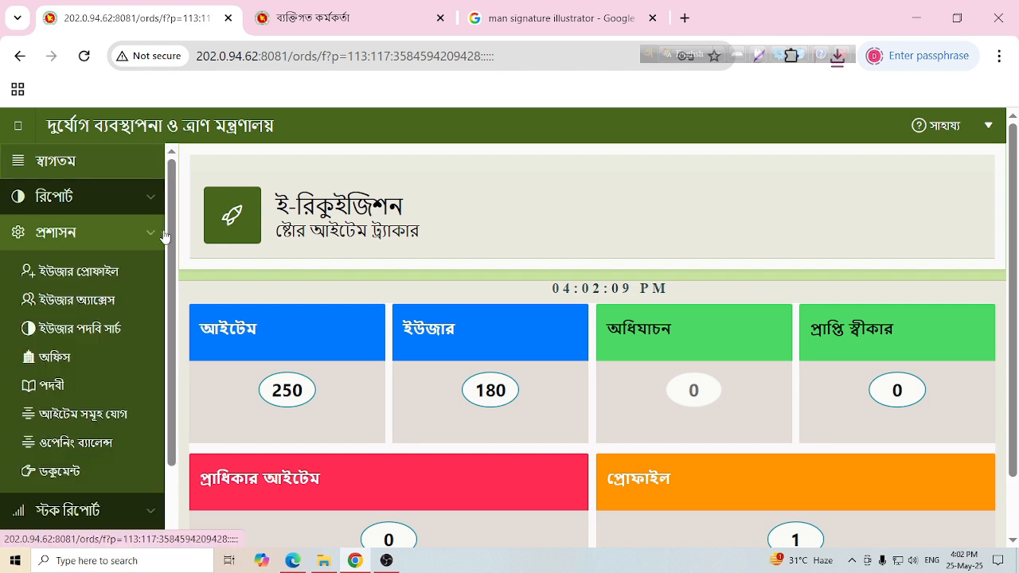
pyautogui.click(86, 273)
pyautogui.click(588, 236)
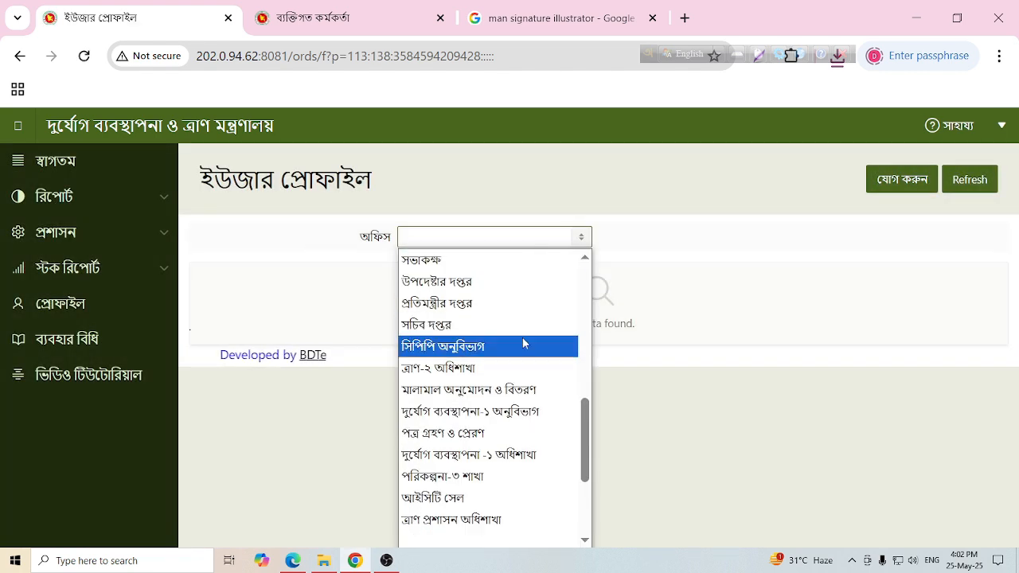
pyautogui.moveTo(587, 428); pyautogui.dragTo(588, 478)
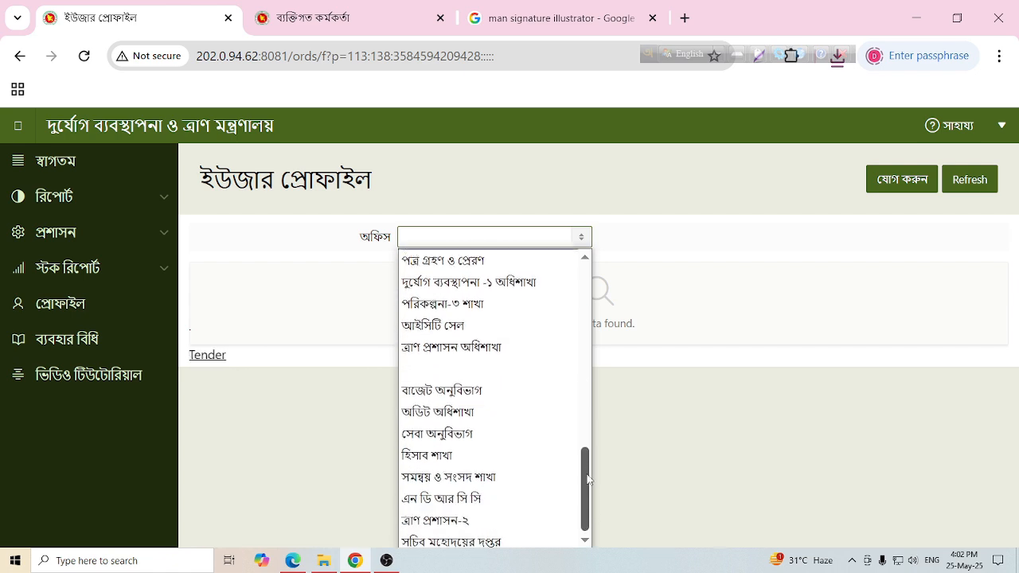
pyautogui.click(482, 412)
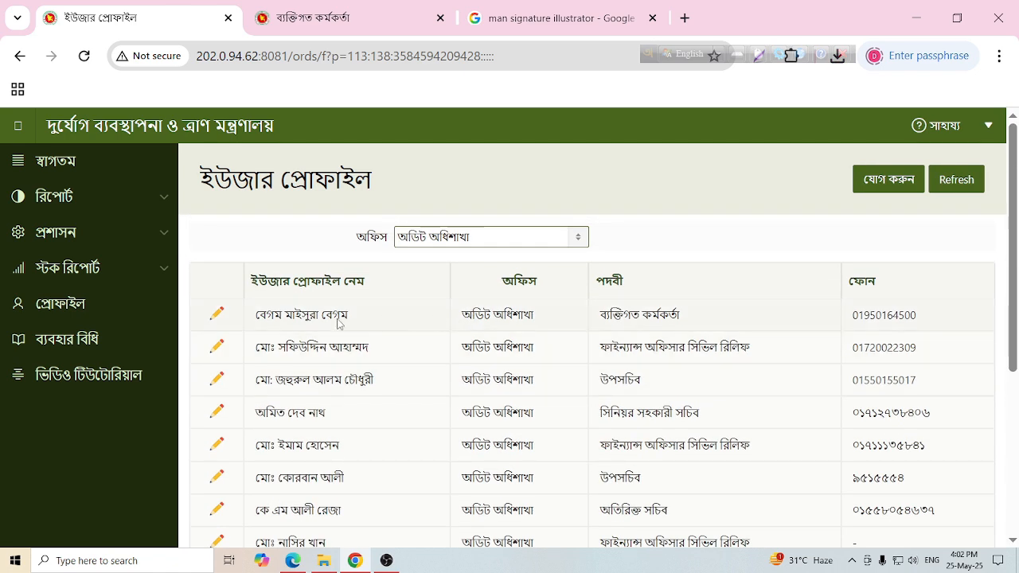
# - Edit the first listed user and select ত্রাণ কর্মসূচি as the office
pyautogui.click(218, 314)
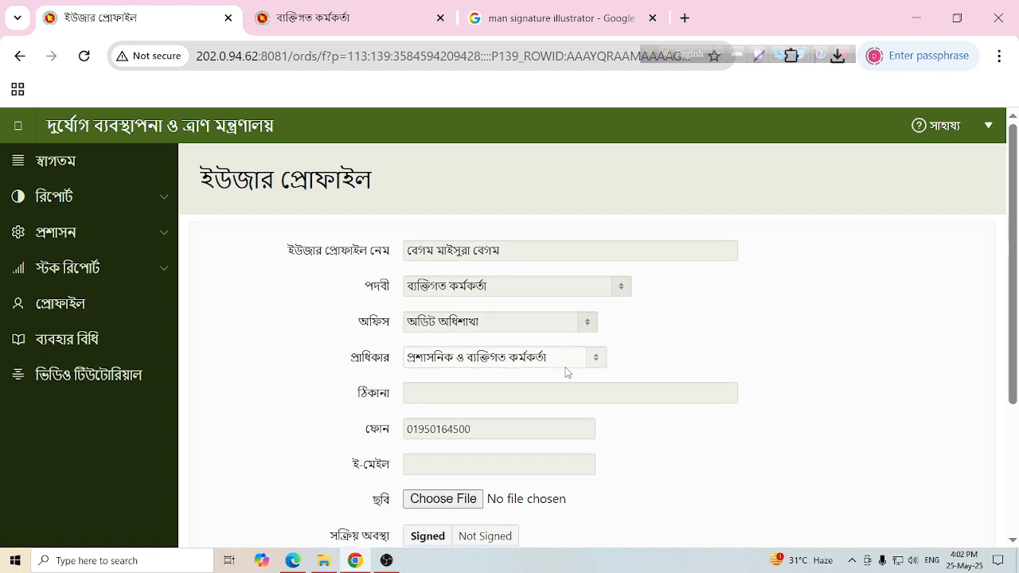
pyautogui.scroll(-1, 566, 367)
pyautogui.scroll(1, 566, 367)
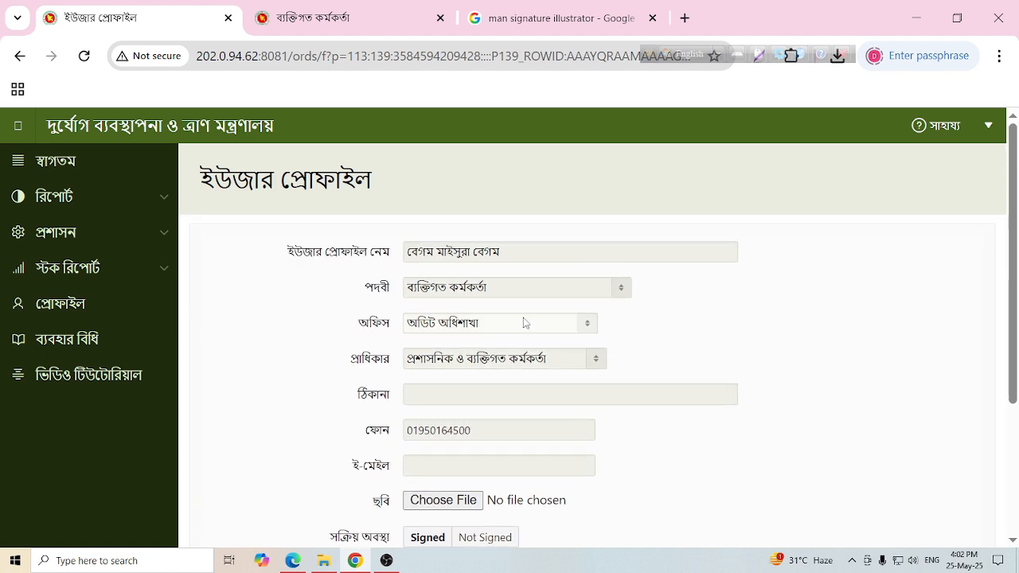
pyautogui.click(589, 324)
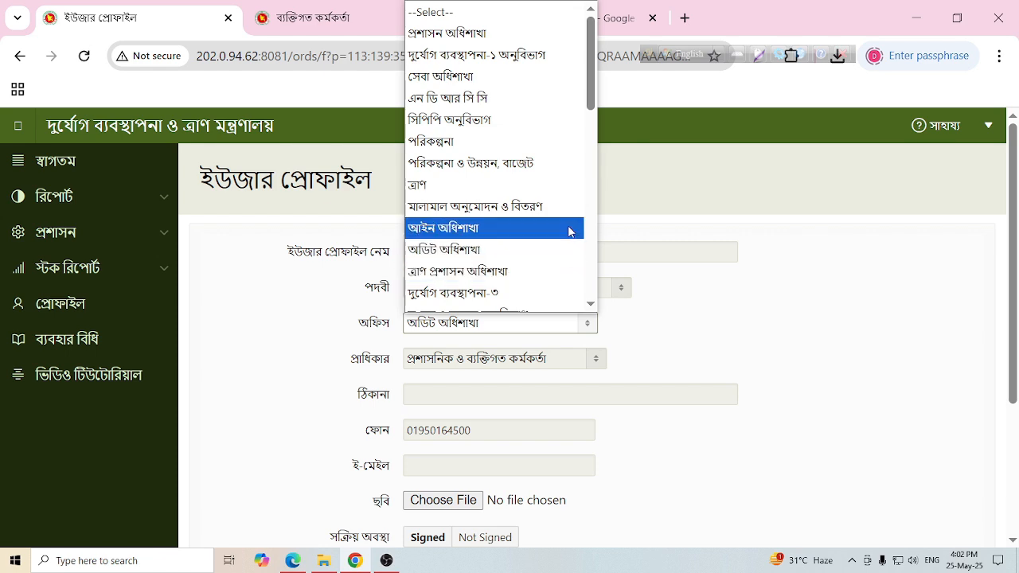
pyautogui.moveTo(589, 97); pyautogui.dragTo(594, 269)
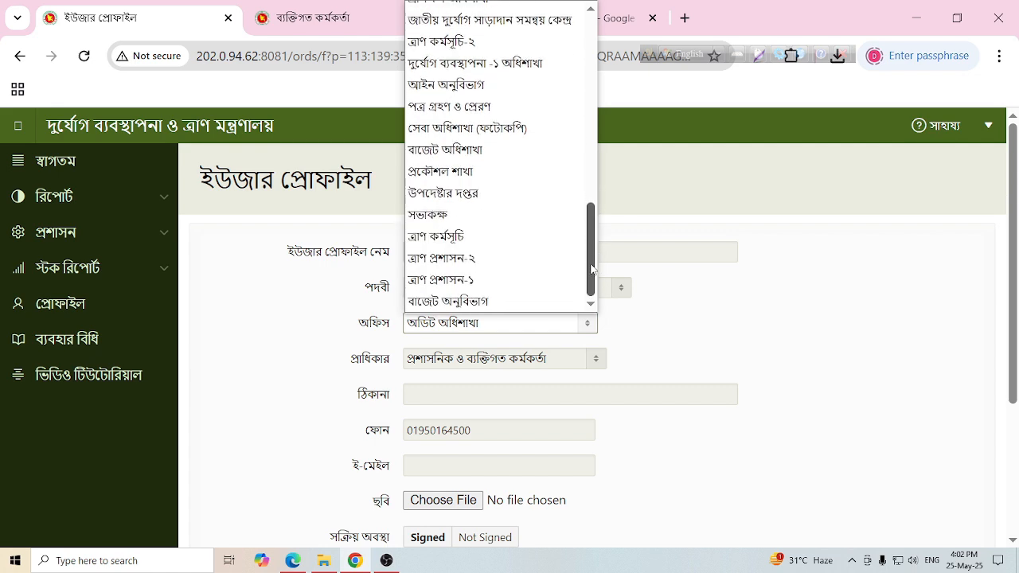
pyautogui.click(518, 237)
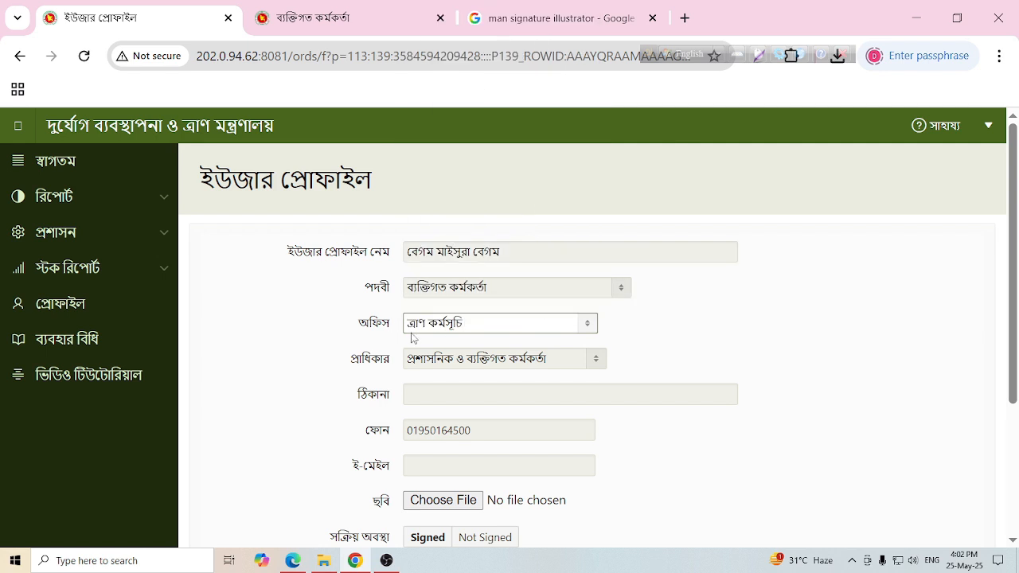
# - Save the updated profile with পরিবর্তন করুন
pyautogui.scroll(-2, 509, 388)
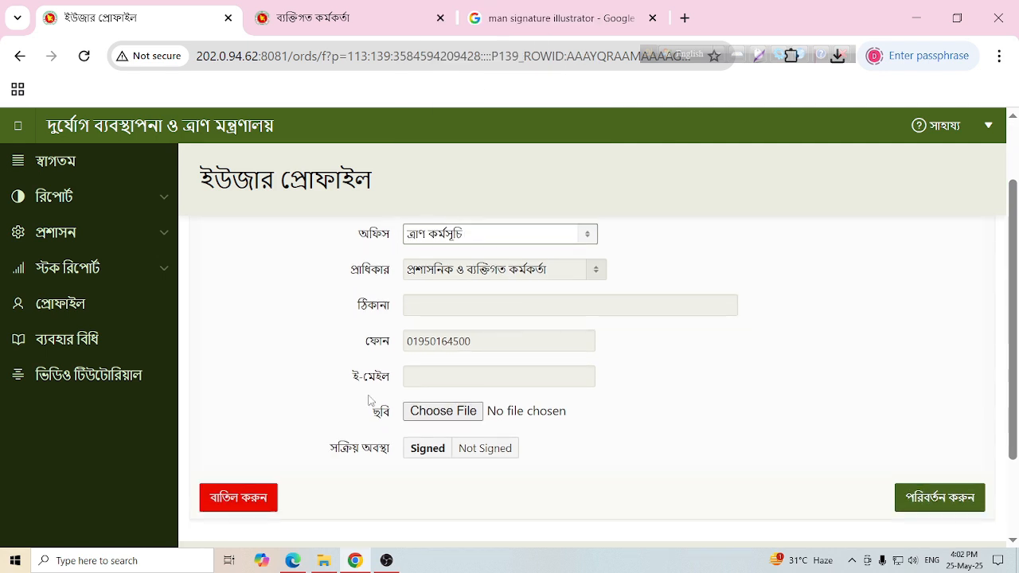
pyautogui.click(426, 450)
pyautogui.scroll(2, 661, 386)
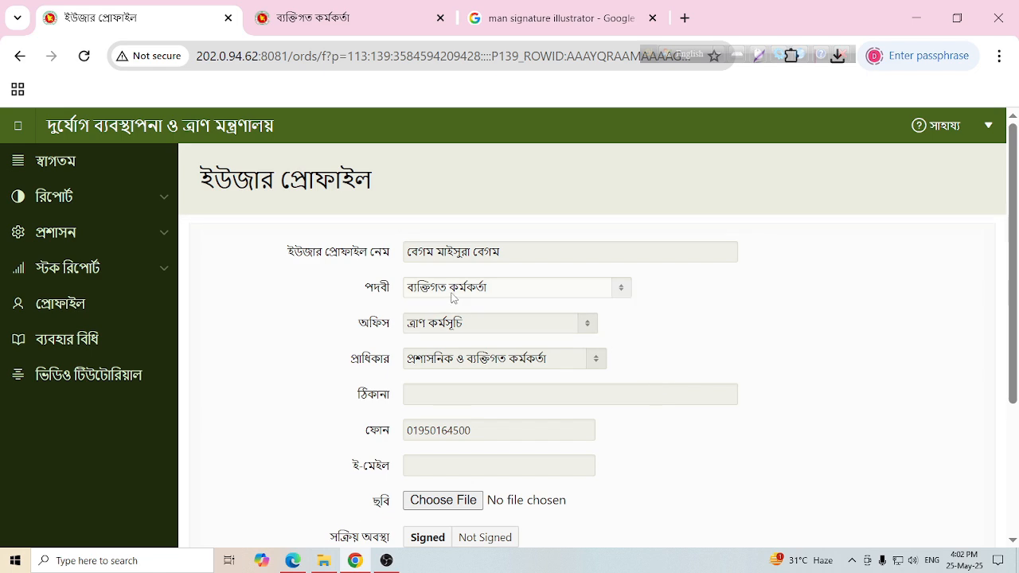
pyautogui.scroll(-3, 589, 385)
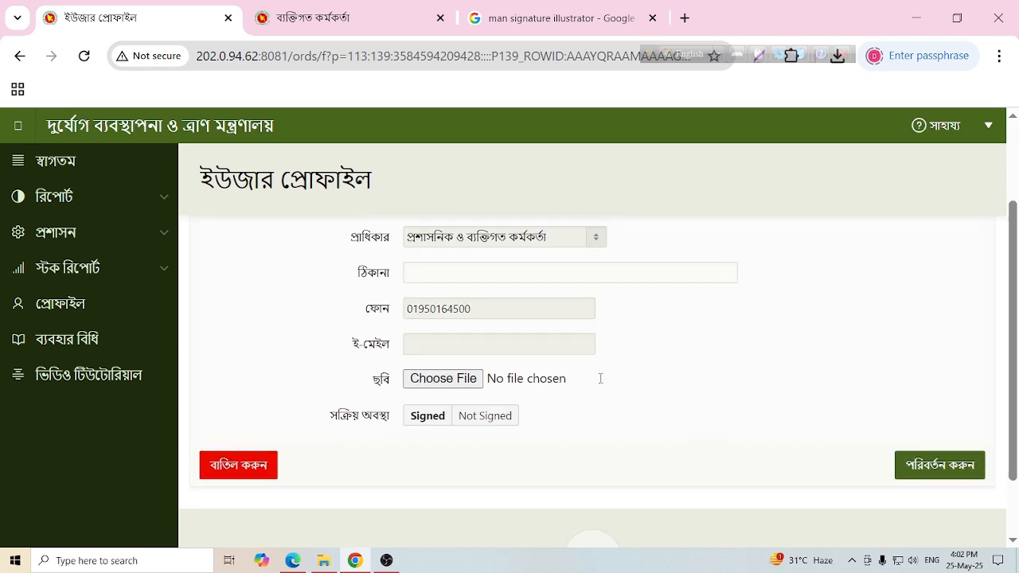
pyautogui.click(955, 404)
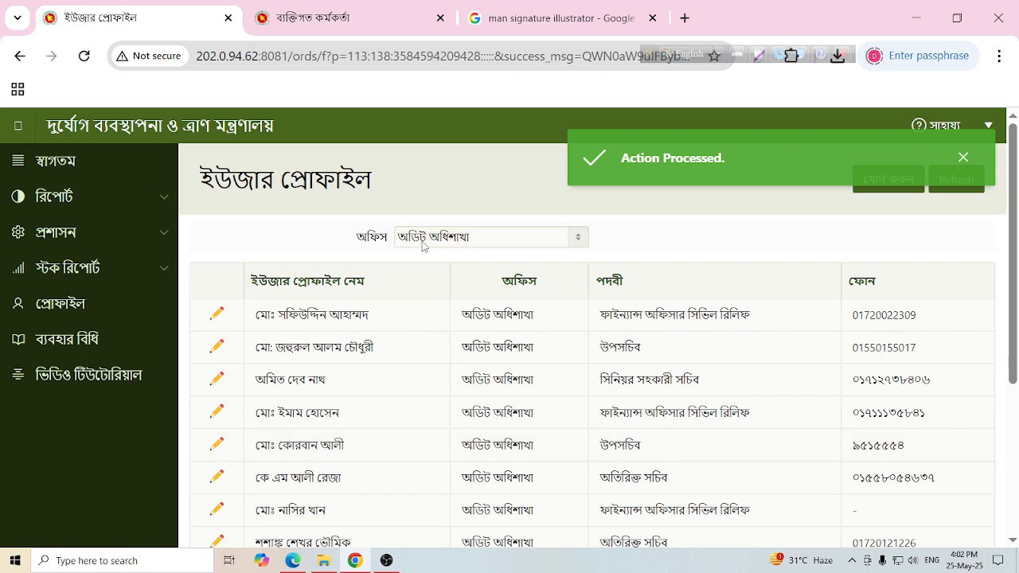
# - Dismiss the success notice, refresh the profile page, and log out of the administrator account
pyautogui.scroll(-3, 334, 366)
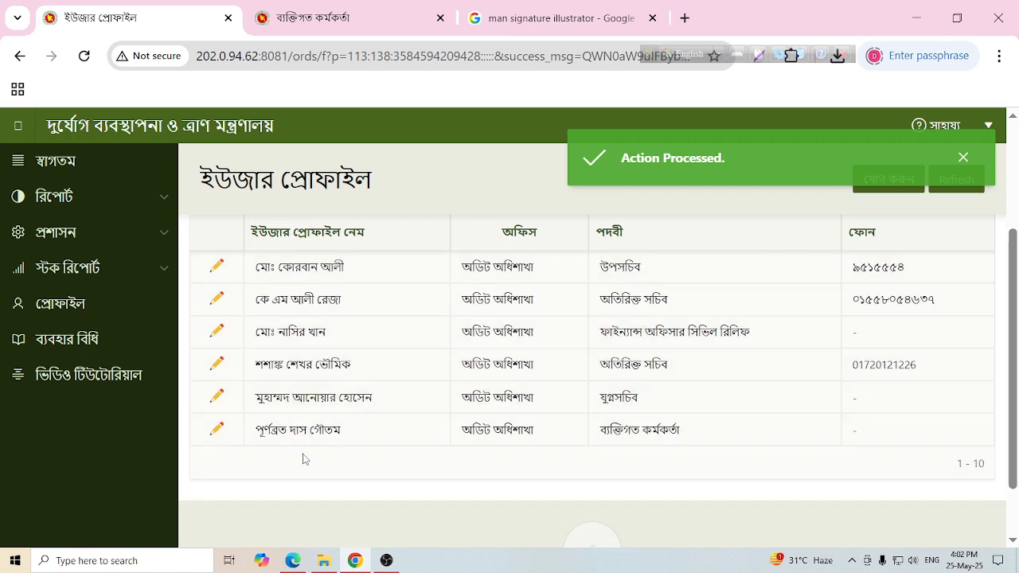
pyautogui.scroll(3, 302, 459)
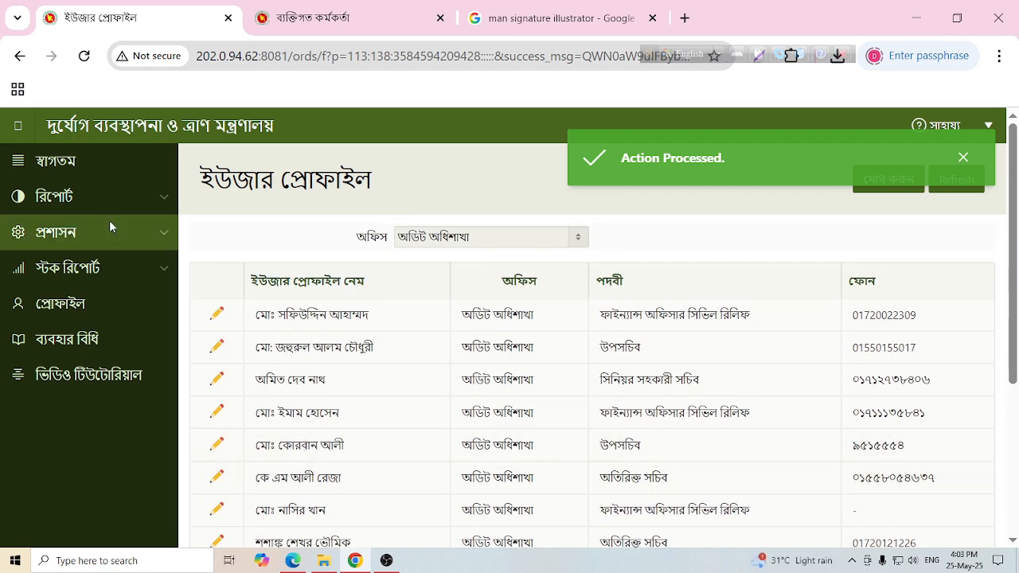
pyautogui.click(962, 158)
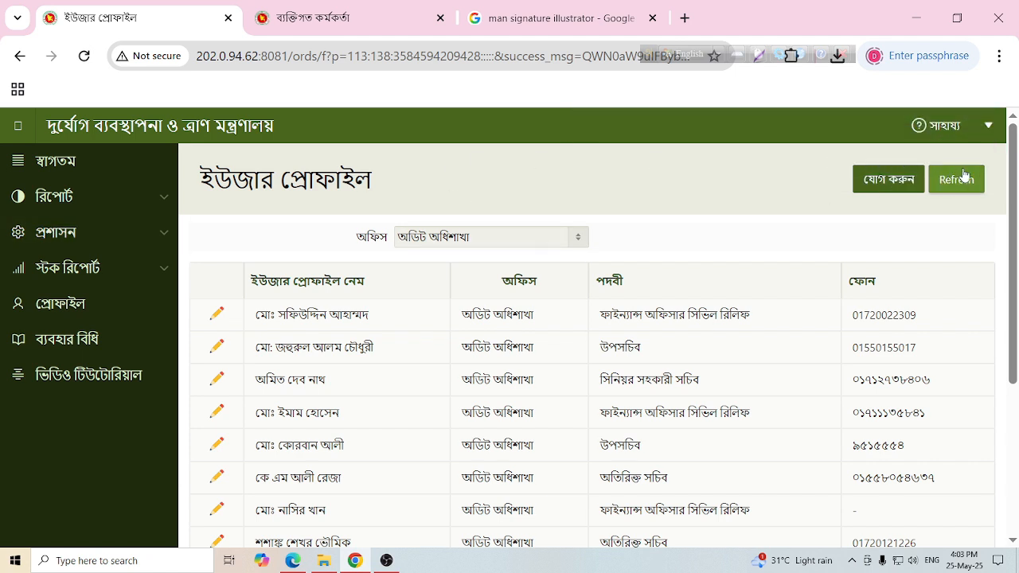
pyautogui.click(948, 183)
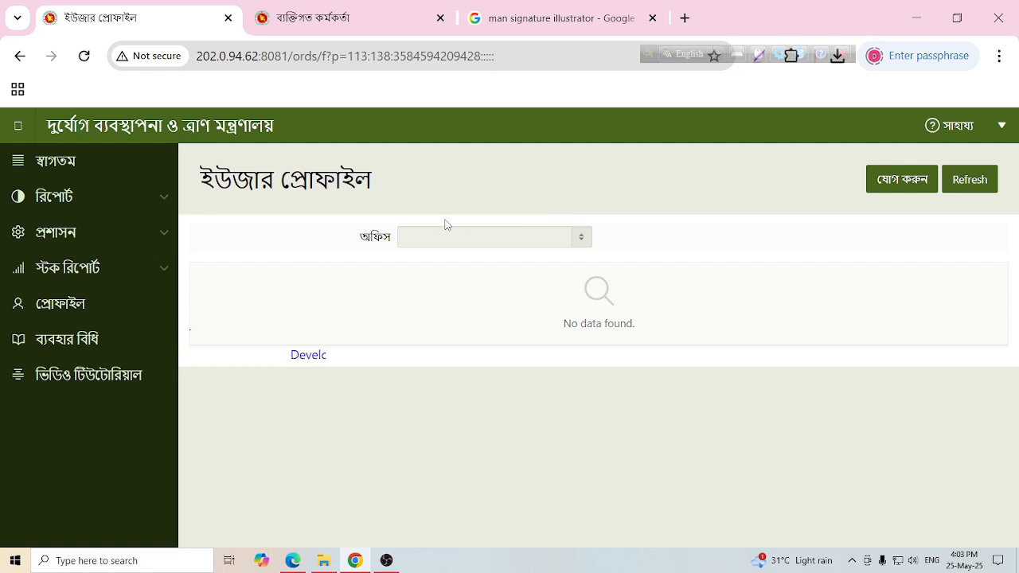
pyautogui.click(1001, 128)
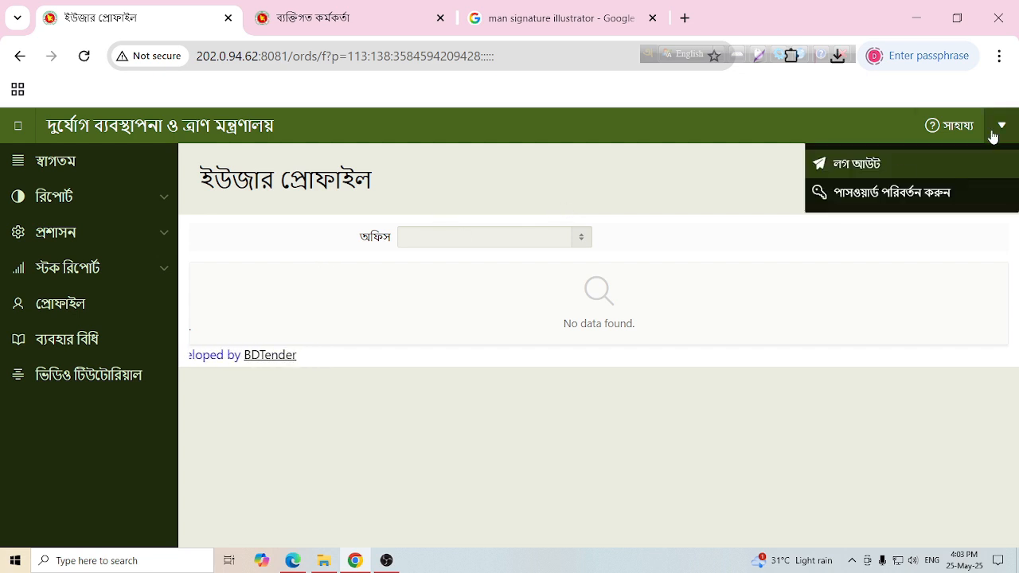
pyautogui.click(871, 173)
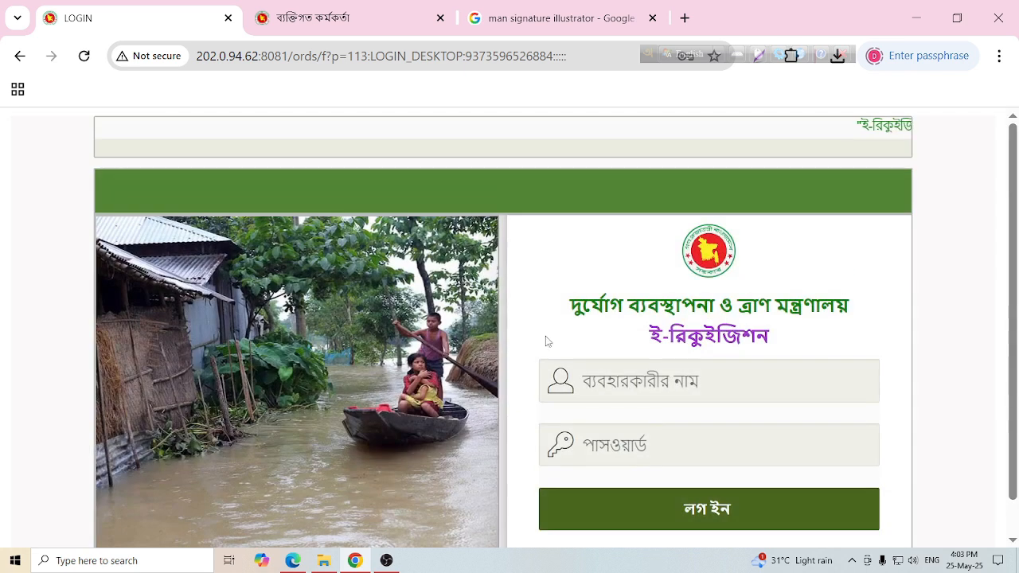
# - Enter another user's mobile number without its leading 0, then begin typing the password
pyautogui.click(659, 381)
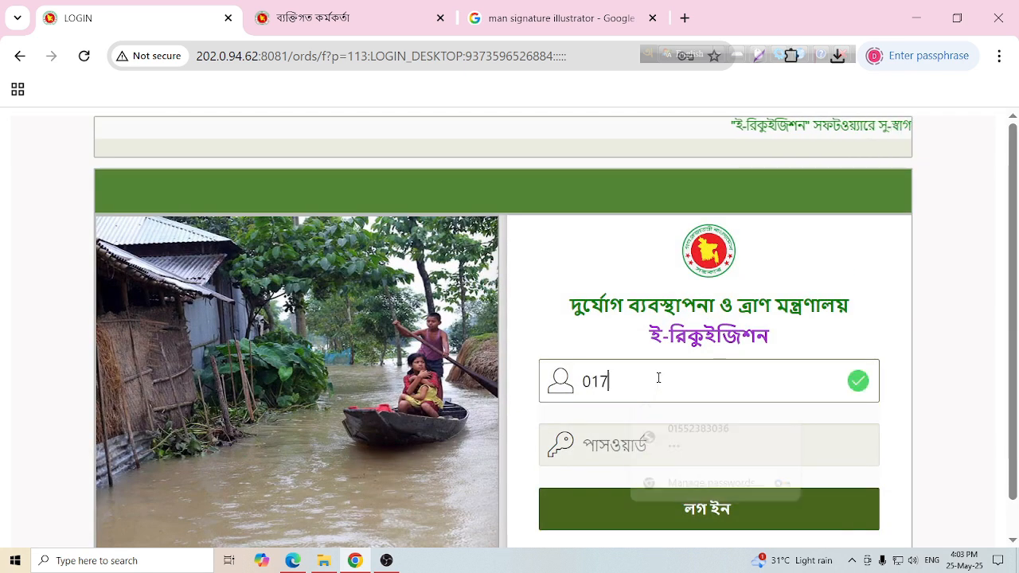
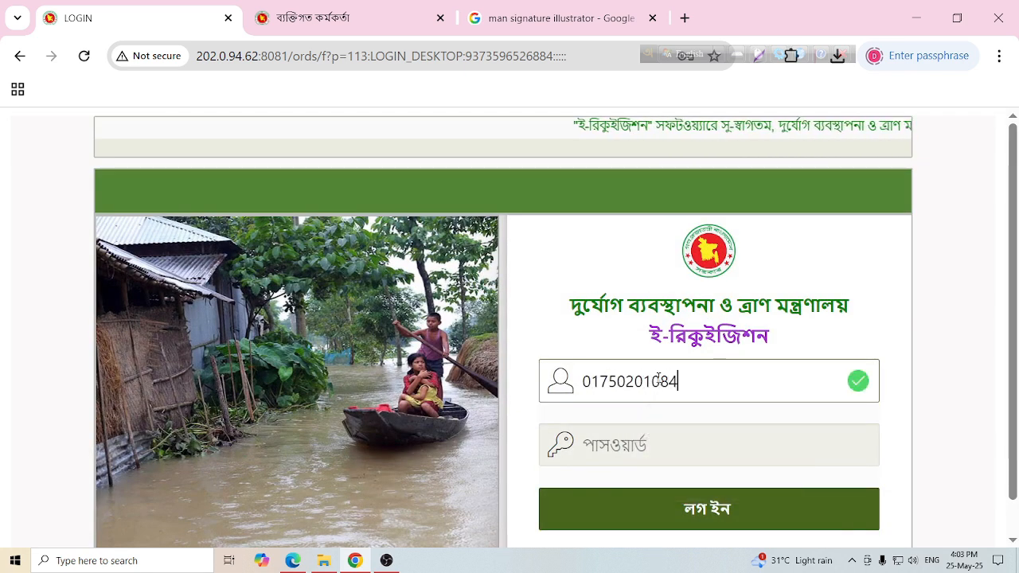
pyautogui.click(592, 382)
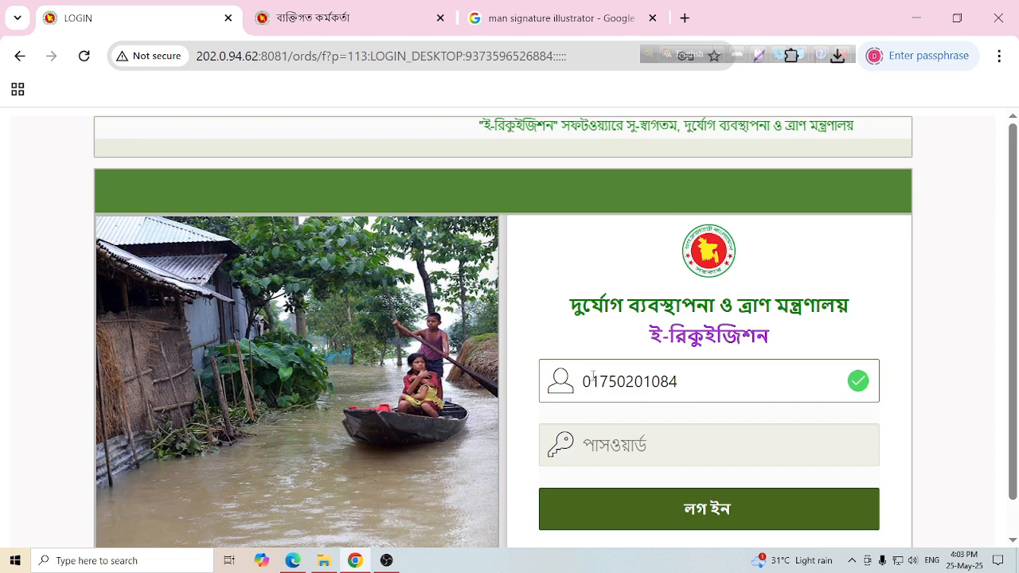
pyautogui.press('BackSpace')
pyautogui.click(630, 445)
pyautogui.write('123')
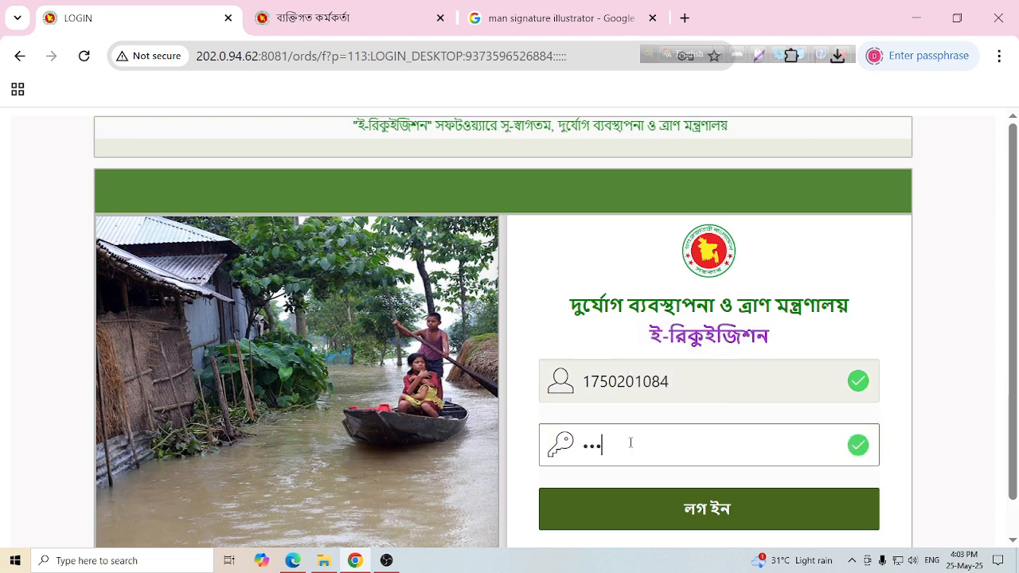
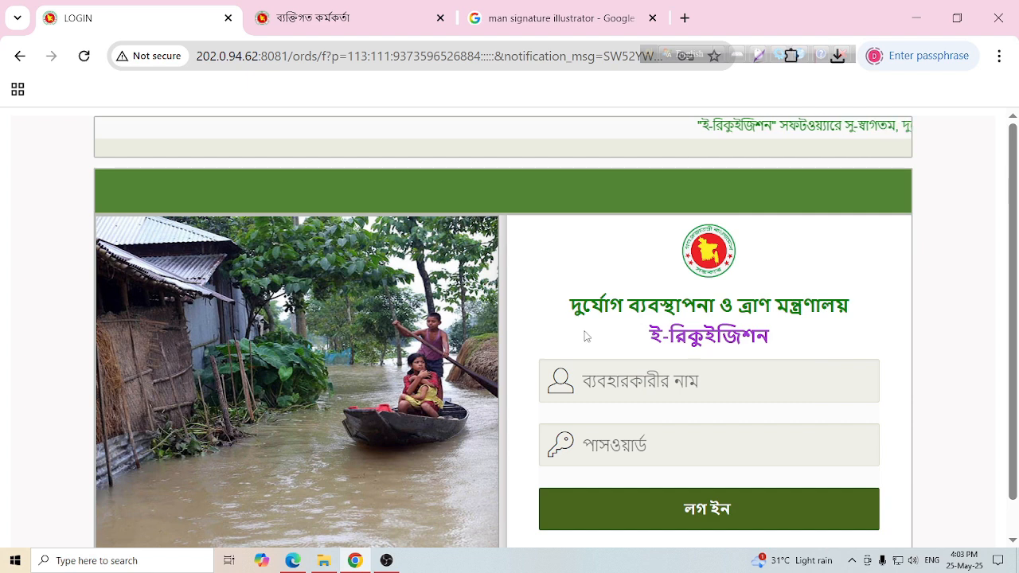
# - Dismiss the invalid-login alert and log in with the user's mobile number and password
pyautogui.click(633, 427)
pyautogui.click(618, 385)
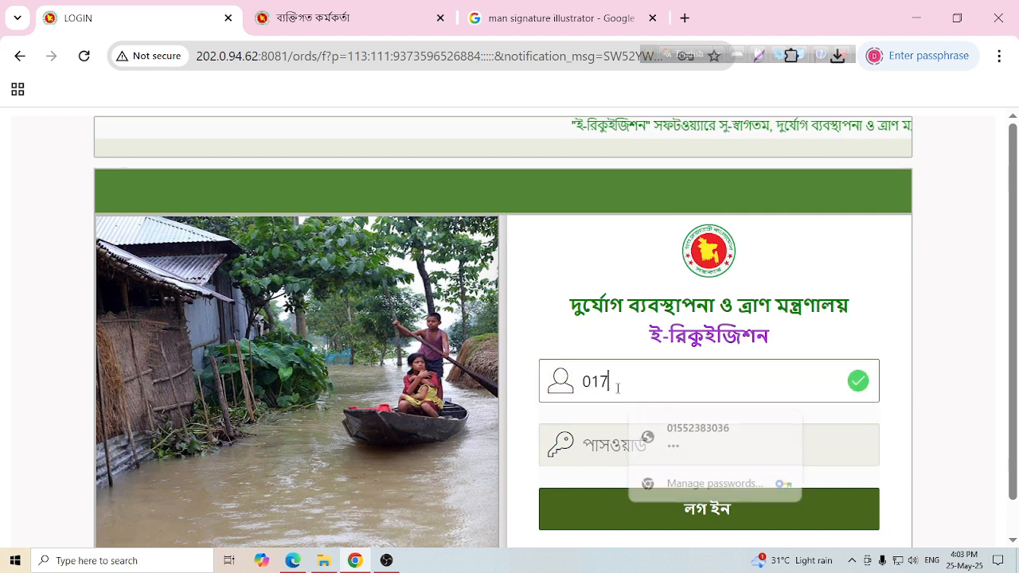
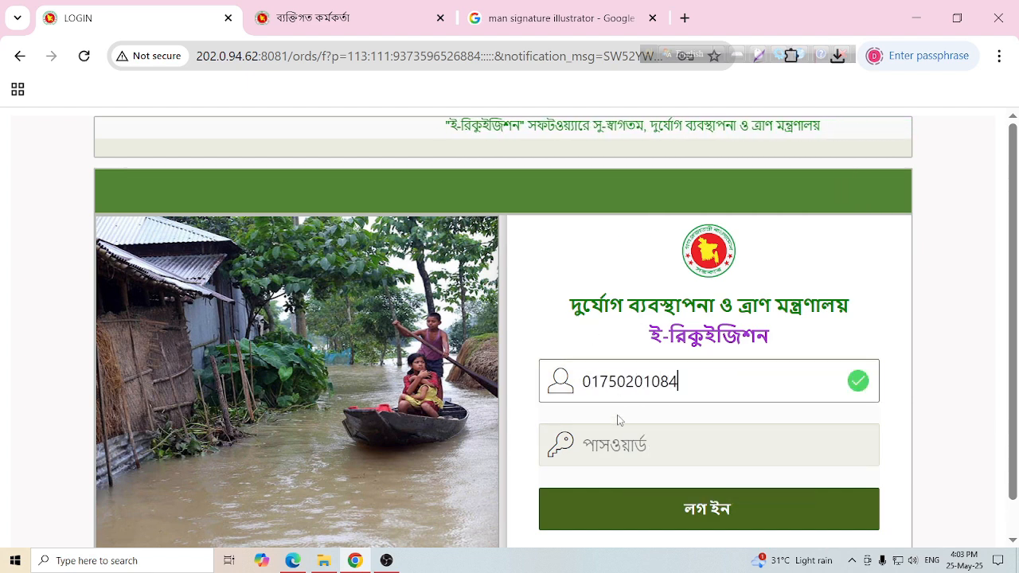
pyautogui.click(619, 439)
pyautogui.write('••••')
pyautogui.press('Return')
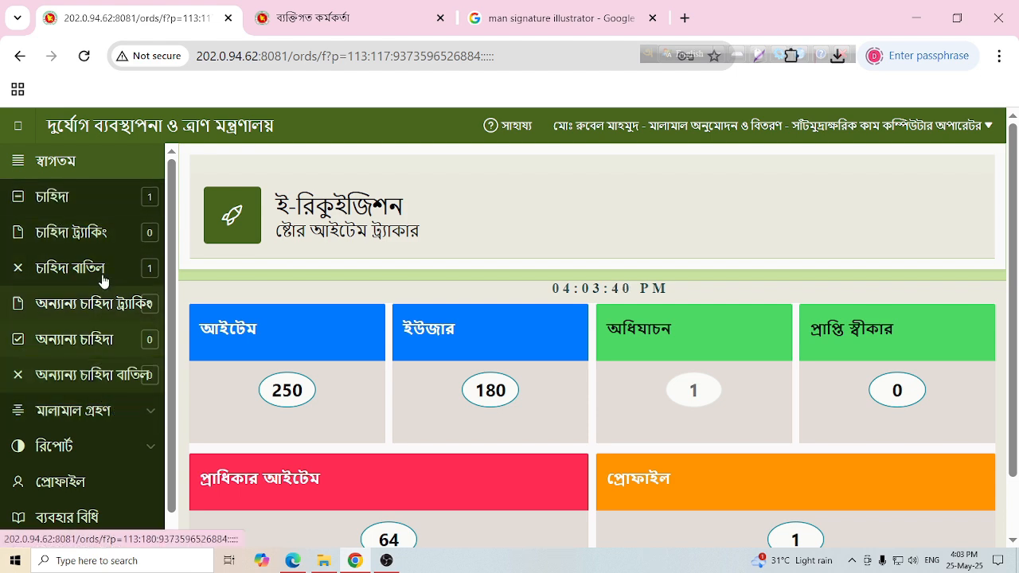
# - Open the existing 19/03/2025 requisition from the চাহিদা list, review its form, and return to the list
pyautogui.click(65, 201)
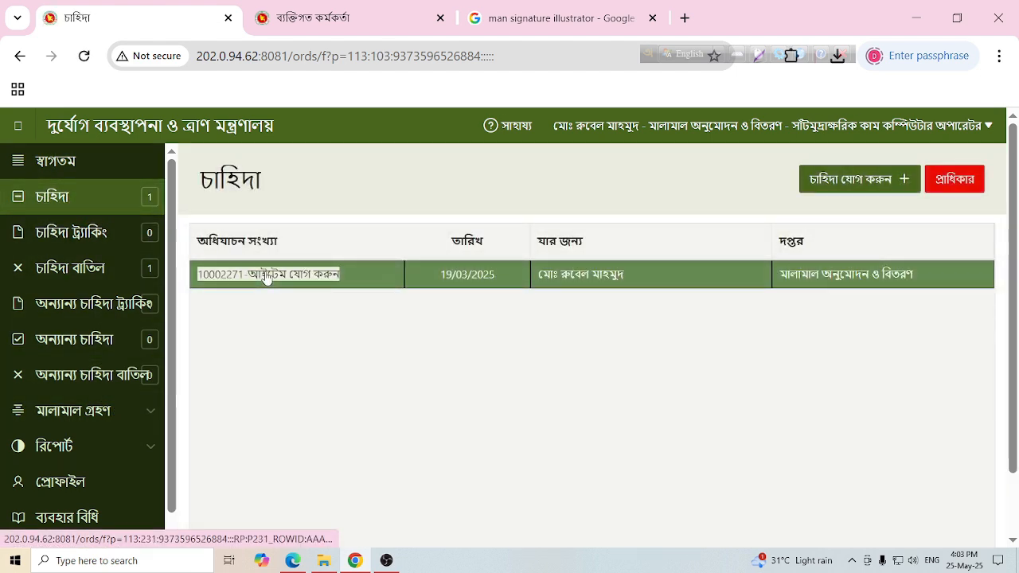
pyautogui.click(257, 276)
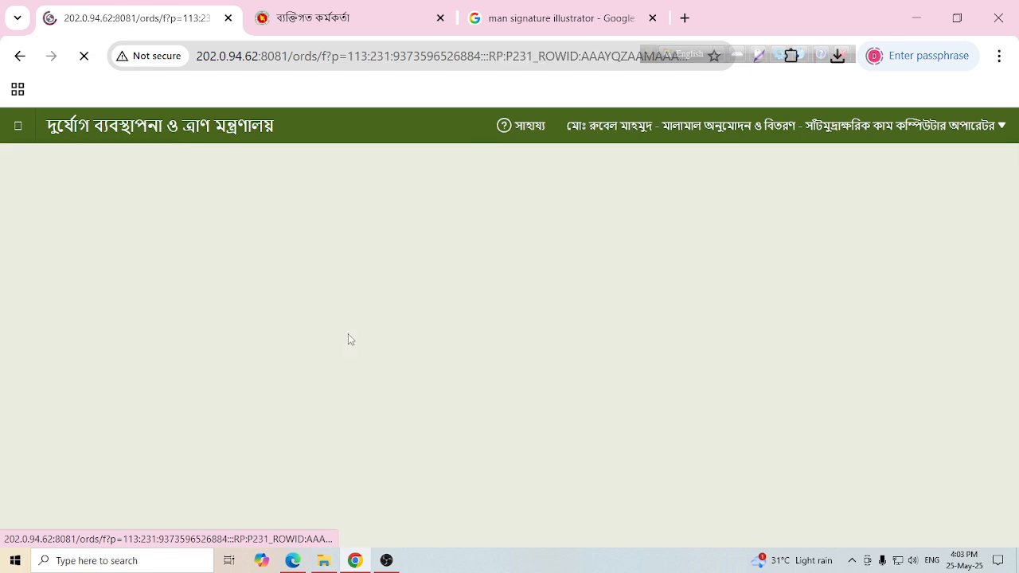
pyautogui.scroll(-2, 541, 361)
pyautogui.scroll(-3, 540, 360)
pyautogui.scroll(1, 496, 411)
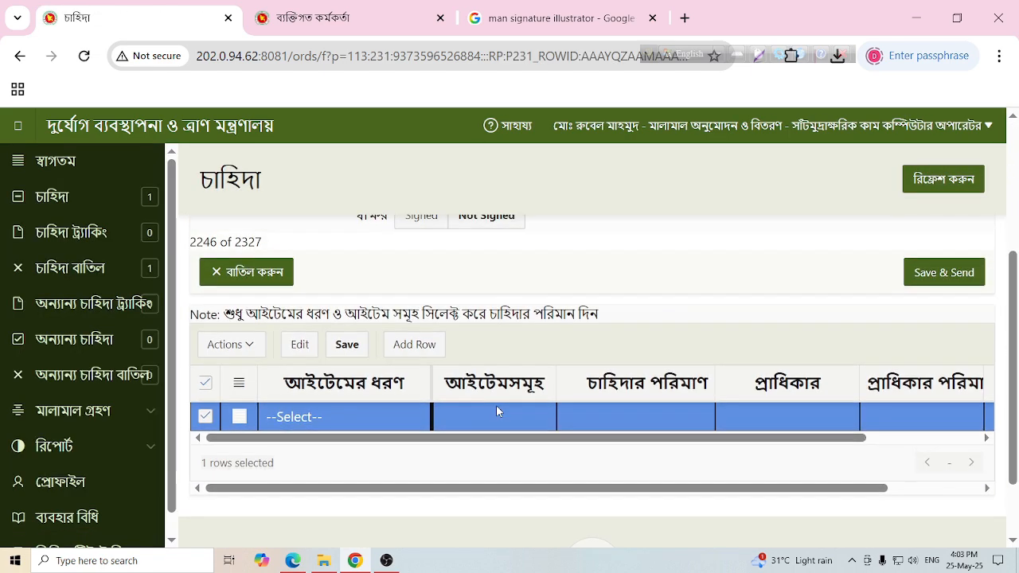
pyautogui.scroll(3, 485, 410)
pyautogui.scroll(-2, 462, 350)
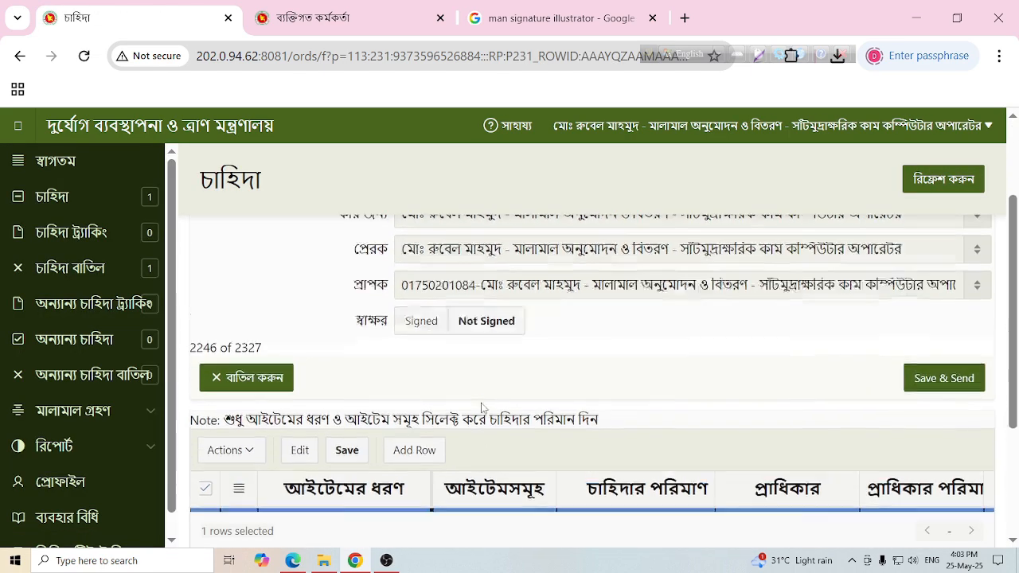
pyautogui.scroll(2, 451, 318)
pyautogui.scroll(-3, 464, 466)
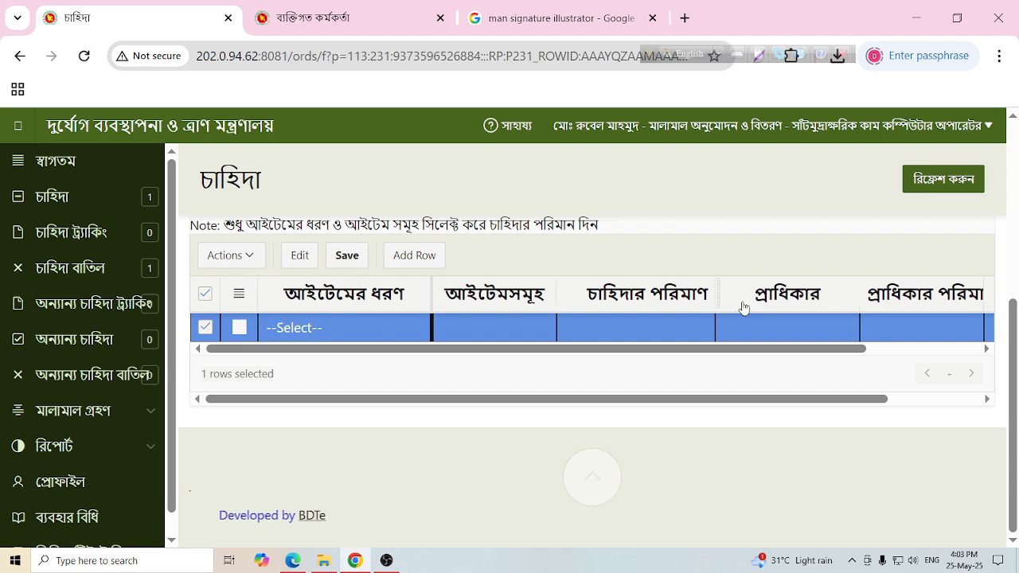
pyautogui.scroll(3, 633, 375)
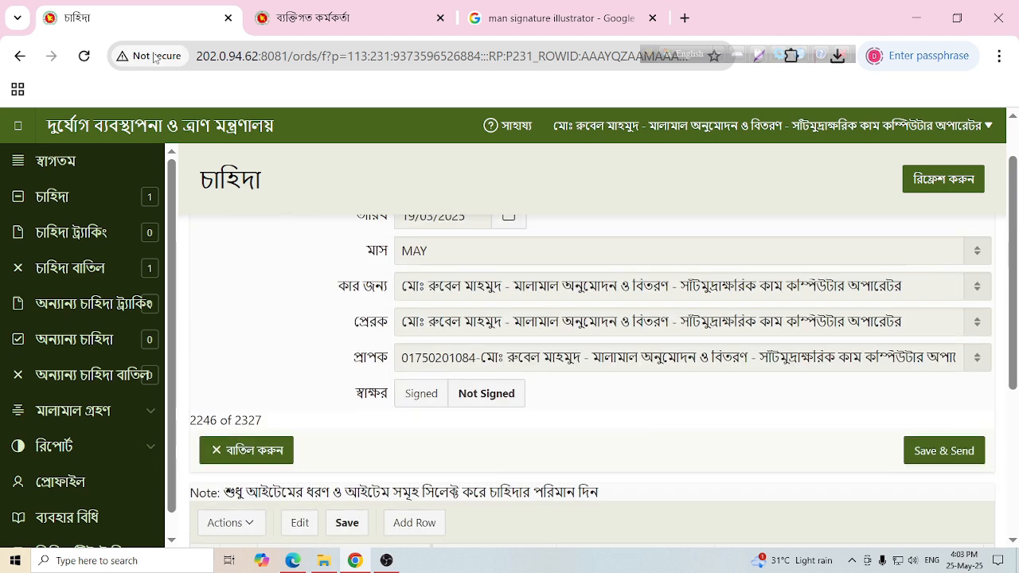
pyautogui.click(19, 56)
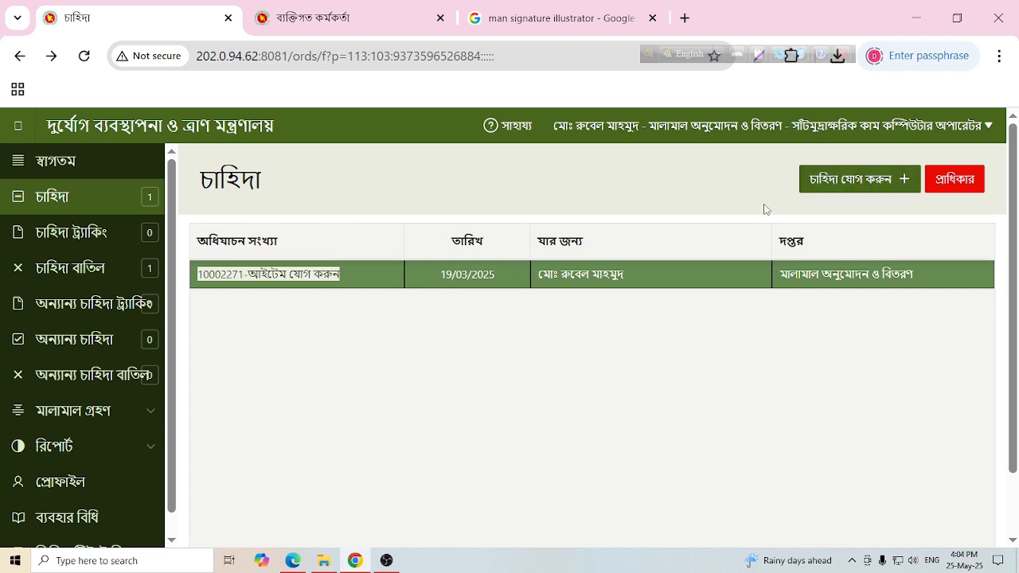
# - Add a requisition for the মালামাল অনুমোদন ও বিতরণ office addressed to the requesting officer
pyautogui.click(879, 191)
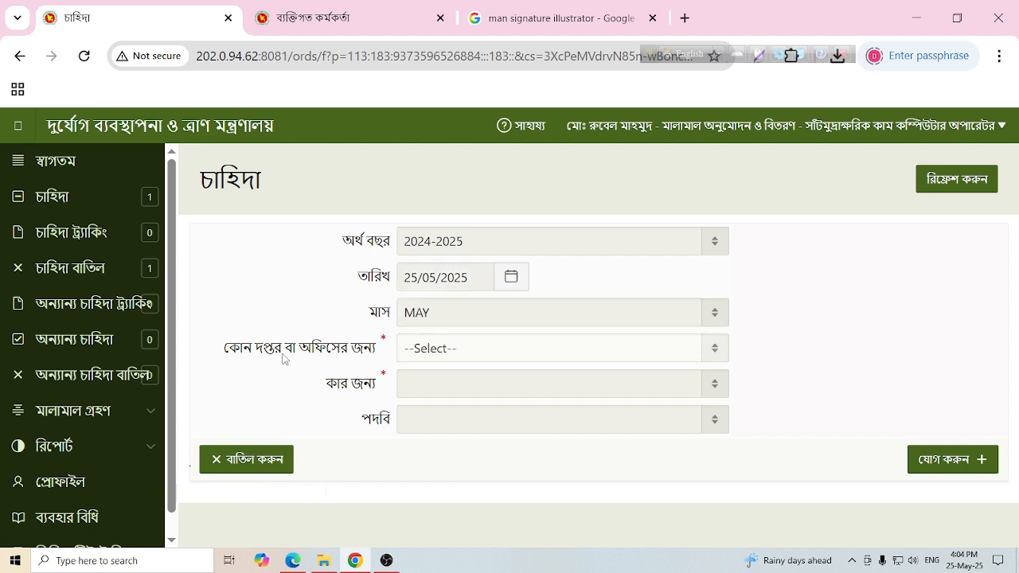
pyautogui.click(502, 356)
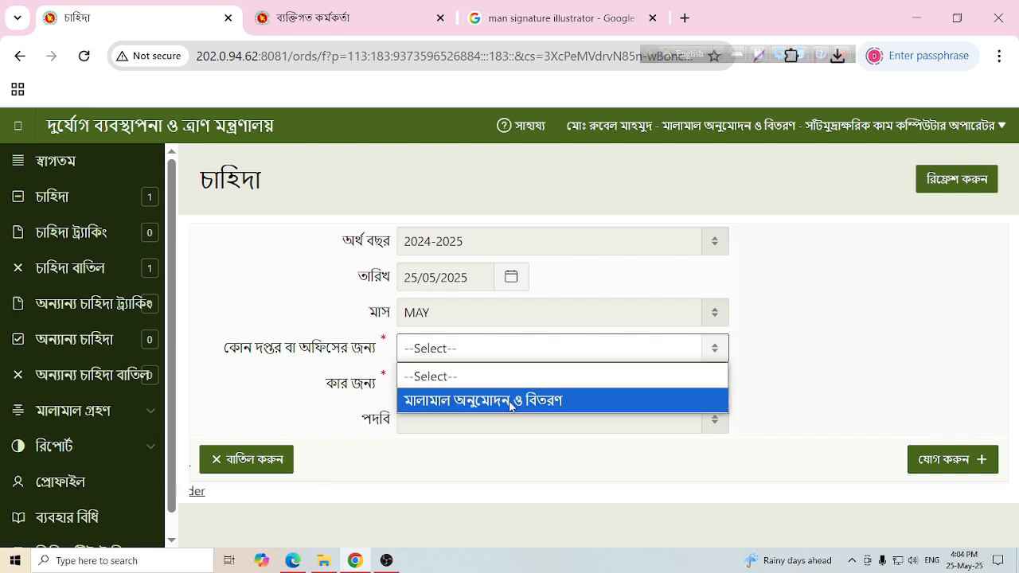
pyautogui.click(511, 402)
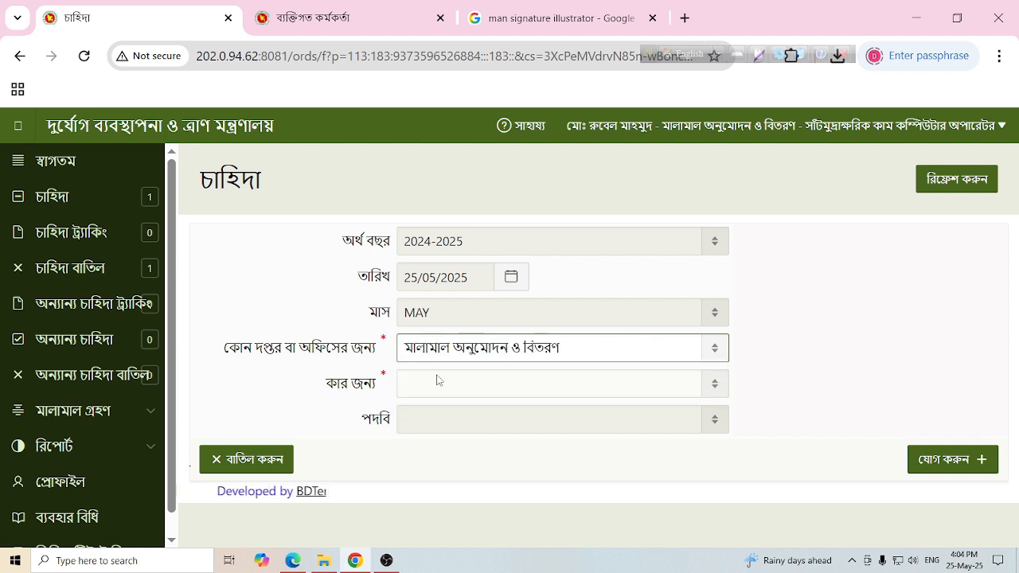
pyautogui.click(705, 384)
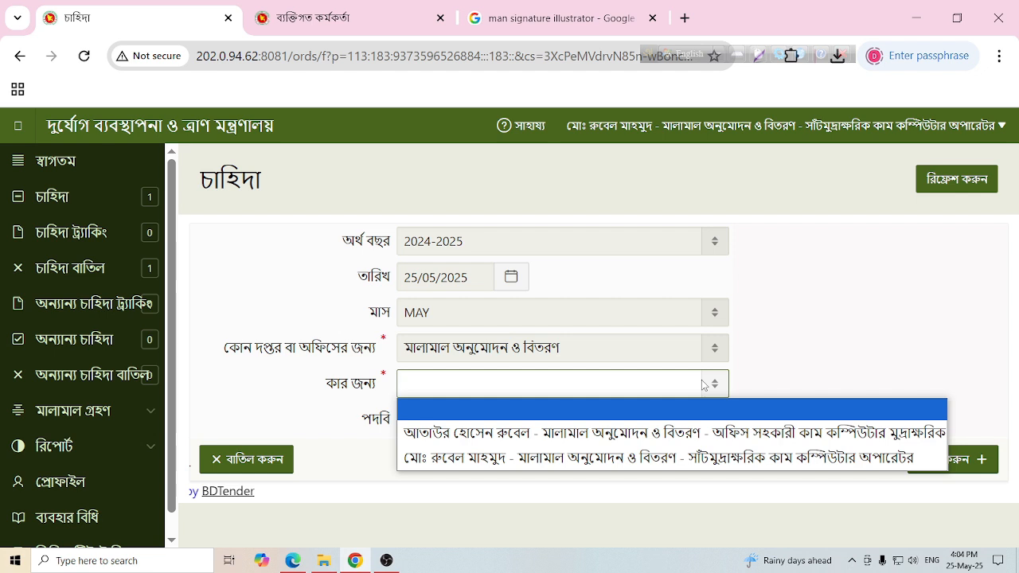
pyautogui.click(506, 458)
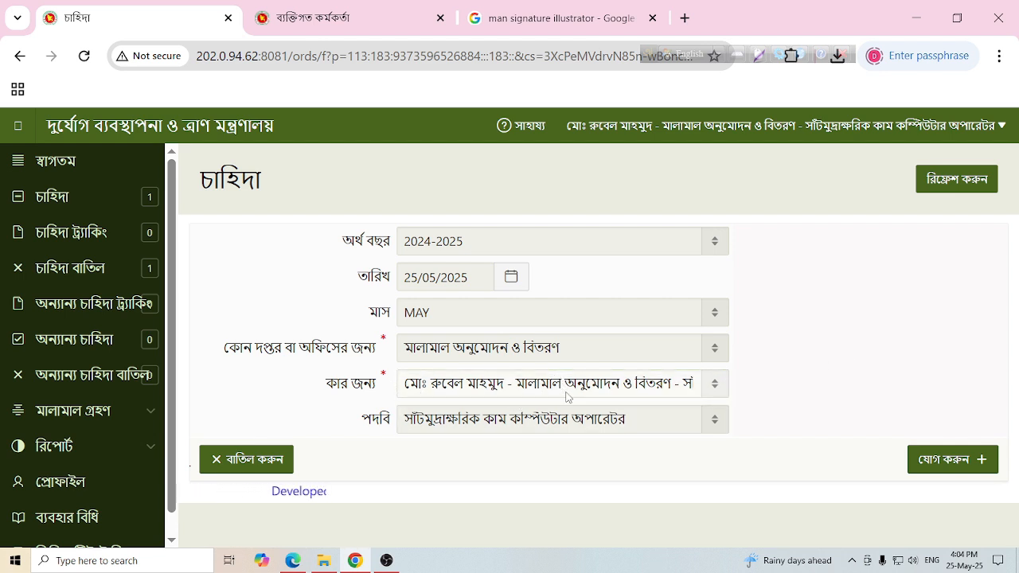
pyautogui.click(951, 473)
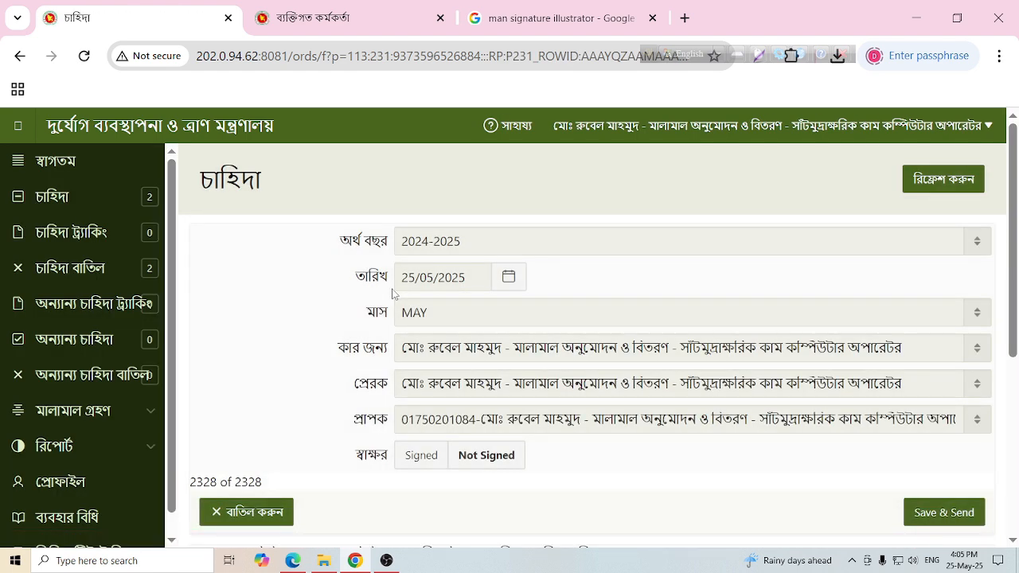
# - Fill the first row with অফিস স্টেশনারী item R0001-A4 অফসেট পেপার, quantity 1
pyautogui.scroll(-2, 500, 378)
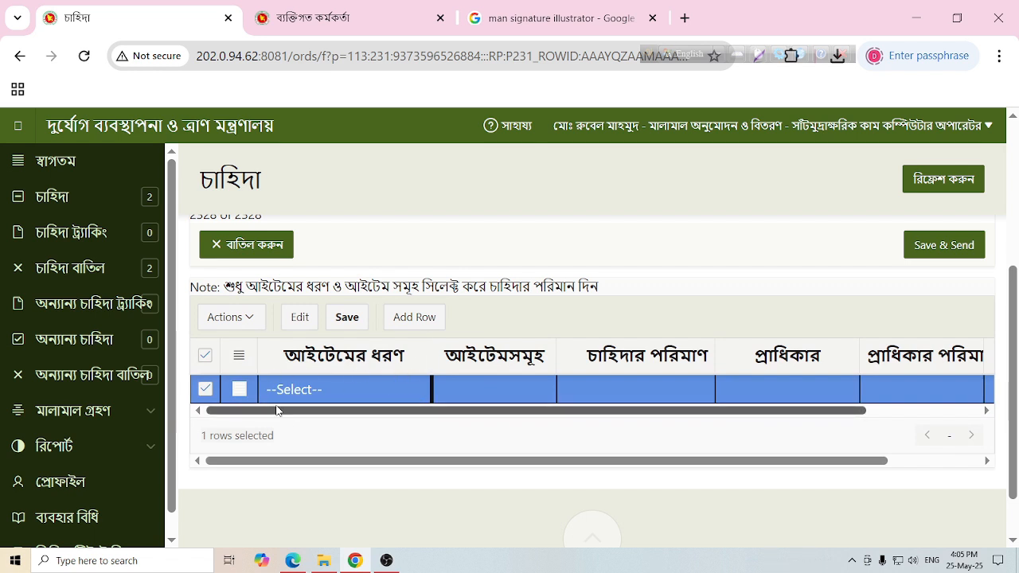
pyautogui.click(326, 387)
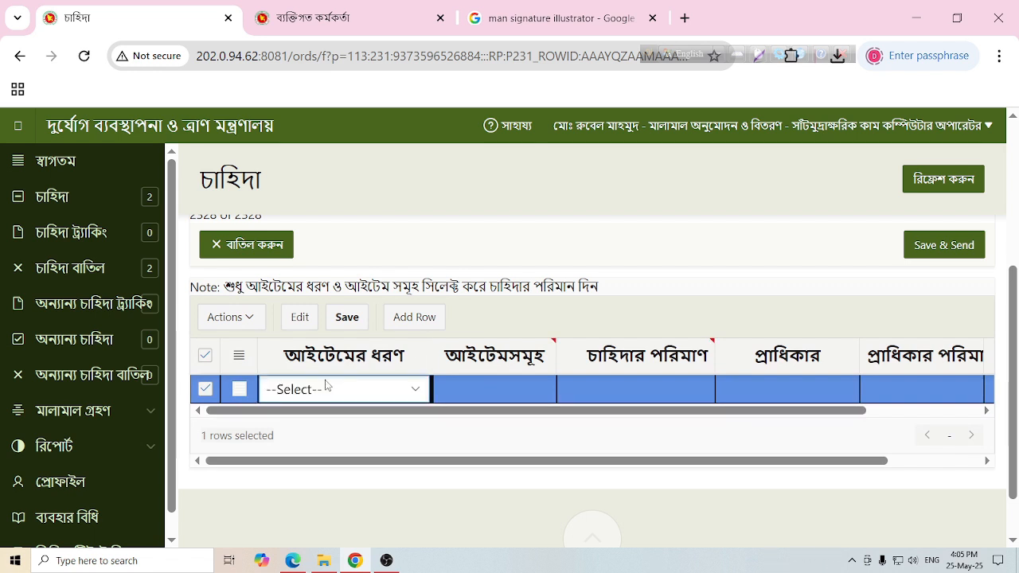
pyautogui.click(415, 393)
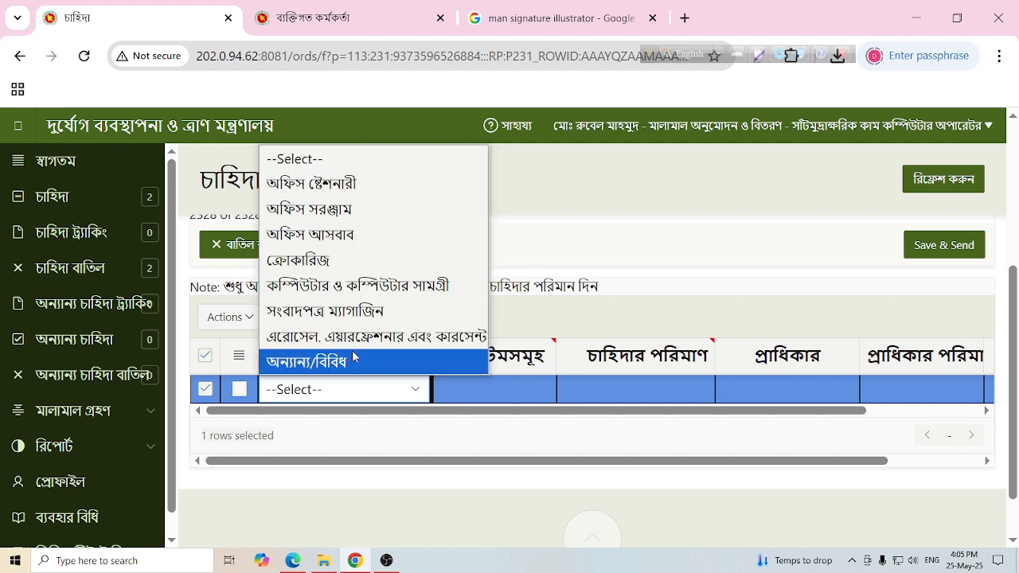
pyautogui.click(340, 188)
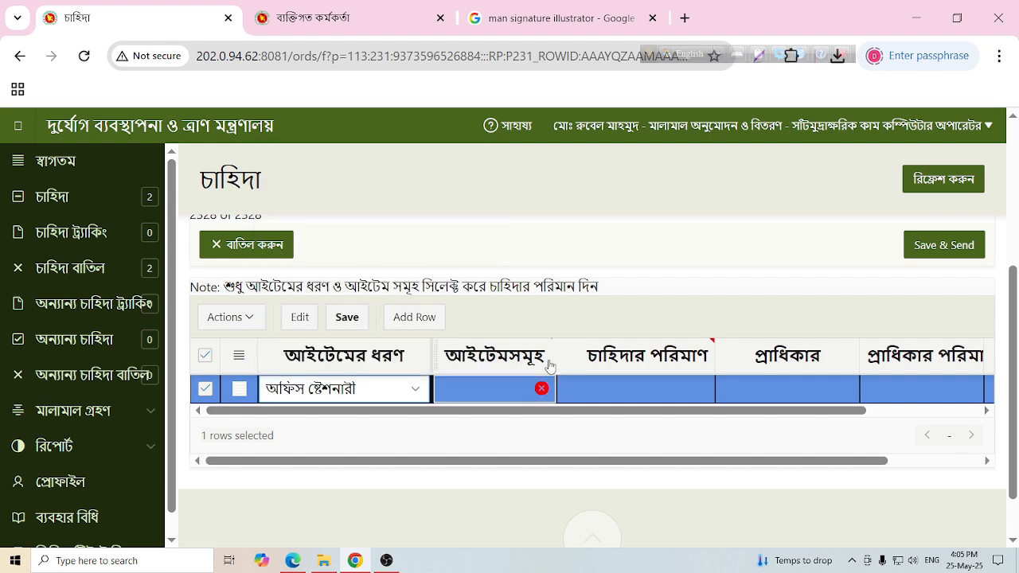
pyautogui.click(524, 387)
pyautogui.click(546, 388)
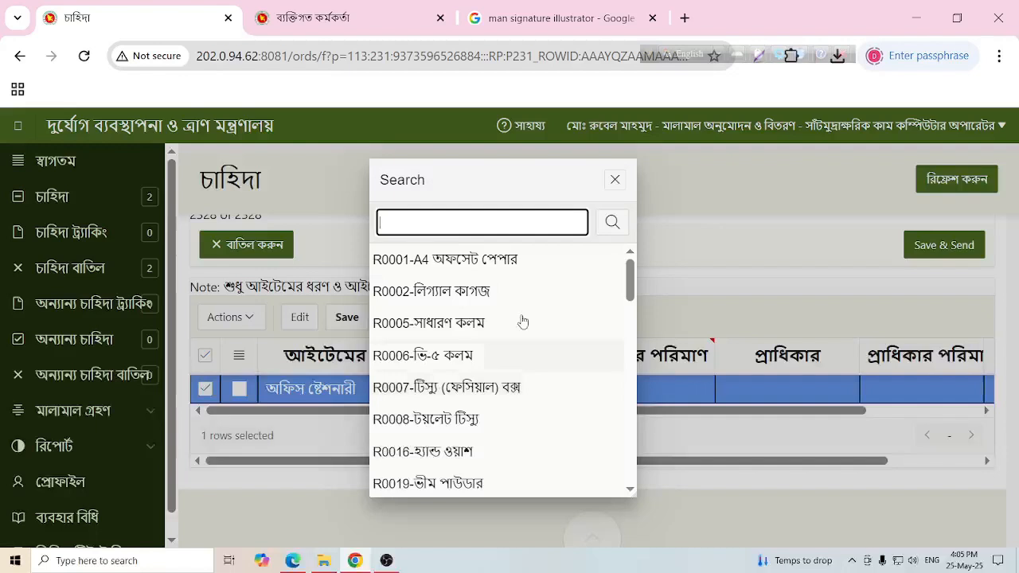
pyautogui.click(494, 257)
pyautogui.click(647, 387)
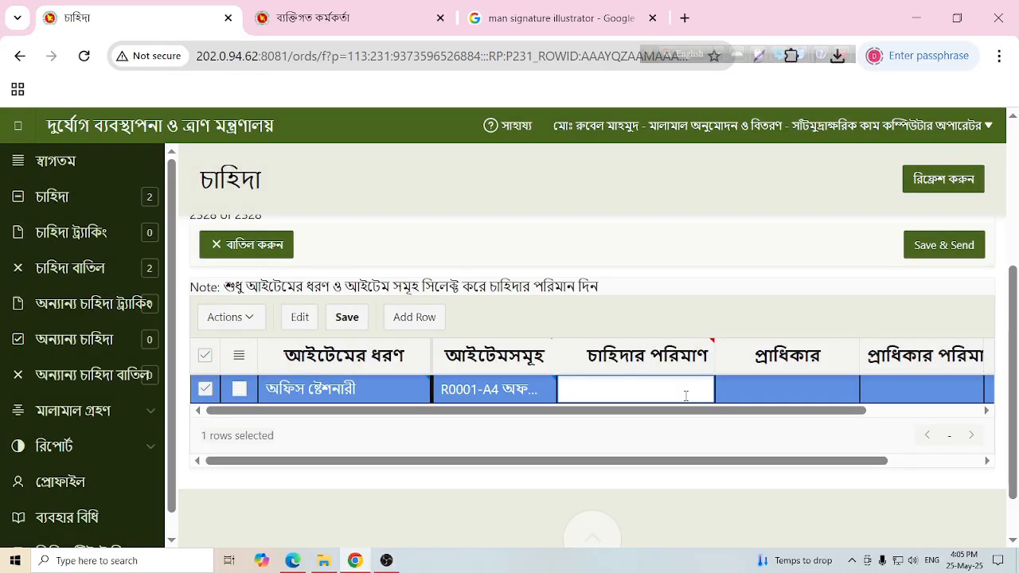
# - Add a second অফিস স্টেশনারী row for R0005-সাধারণ কলম with quantity 6
pyautogui.click(422, 323)
pyautogui.click(418, 420)
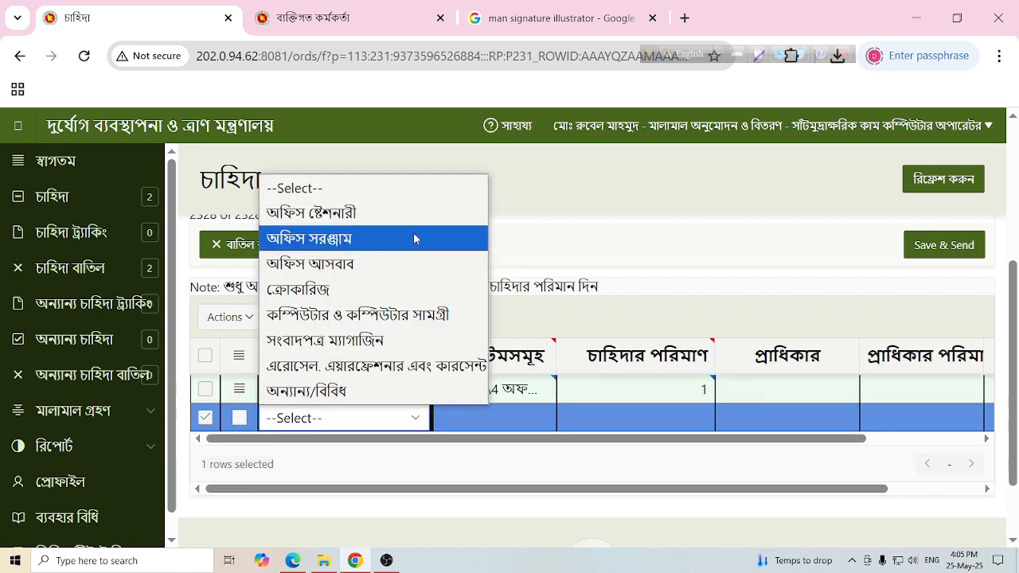
pyautogui.click(410, 212)
pyautogui.click(546, 416)
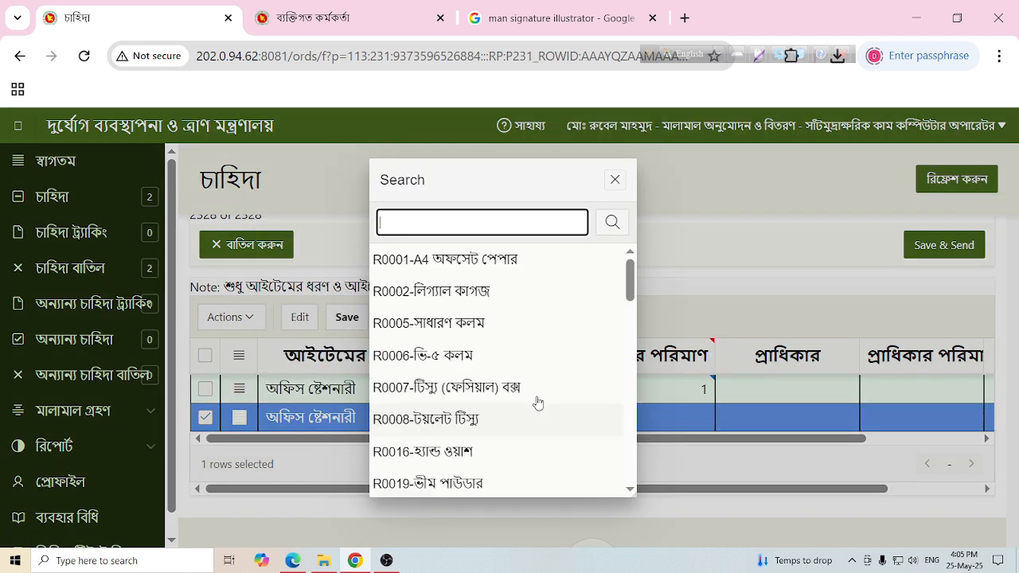
pyautogui.click(486, 324)
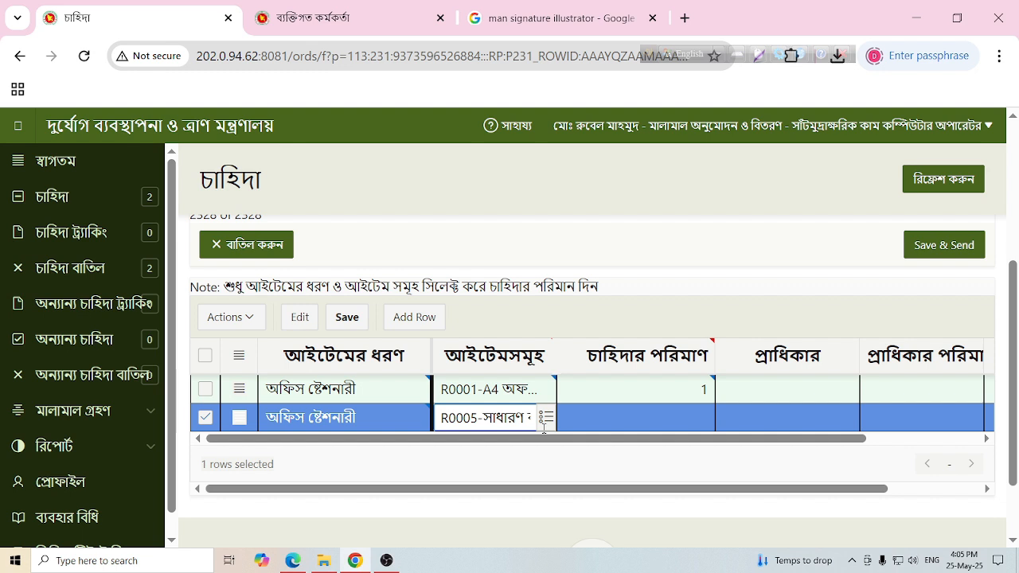
pyautogui.click(689, 418)
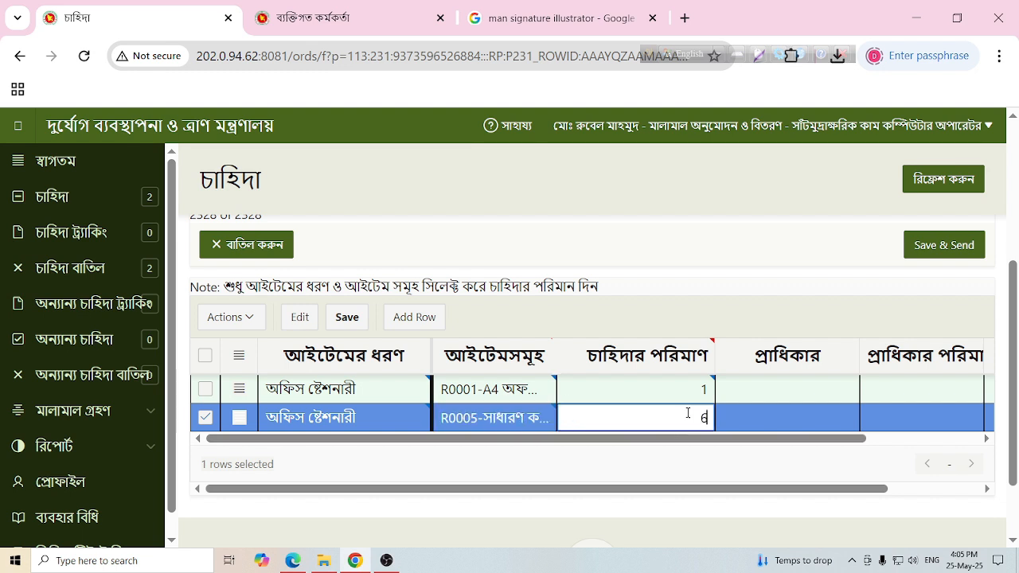
pyautogui.click(567, 317)
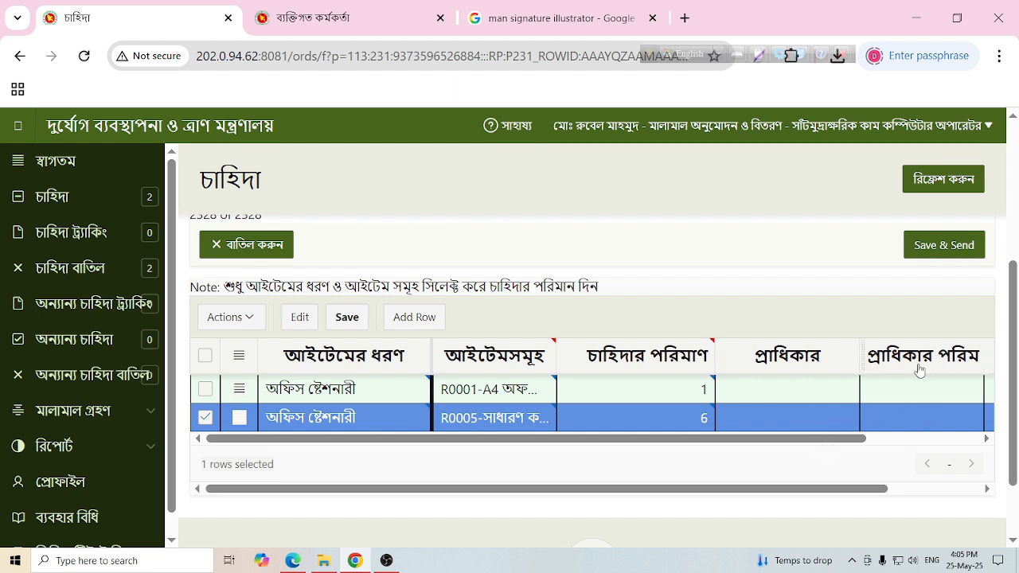
pyautogui.scroll(-1, 915, 364)
pyautogui.click(986, 350)
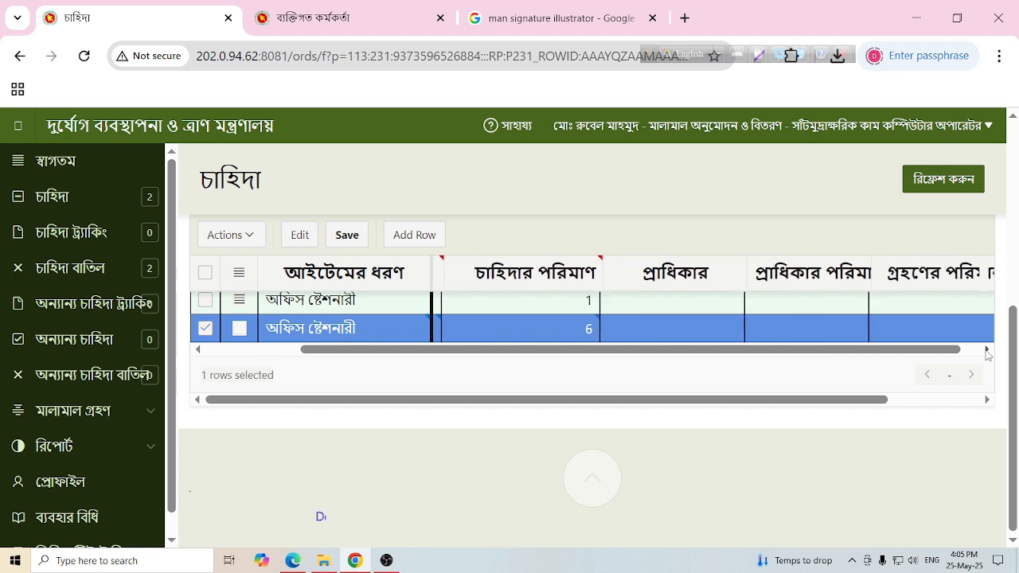
pyautogui.click(571, 328)
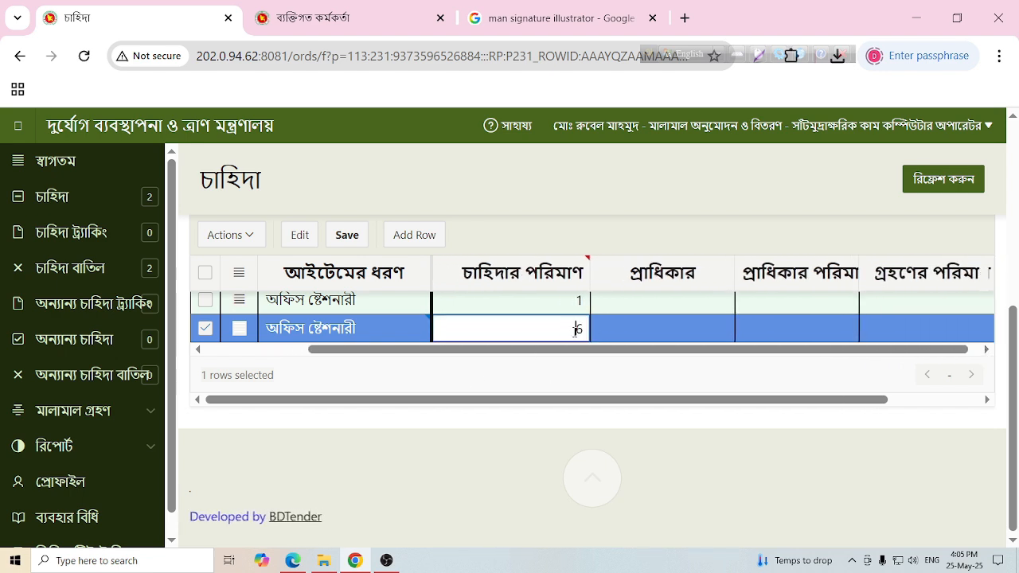
pyautogui.scroll(1, 580, 328)
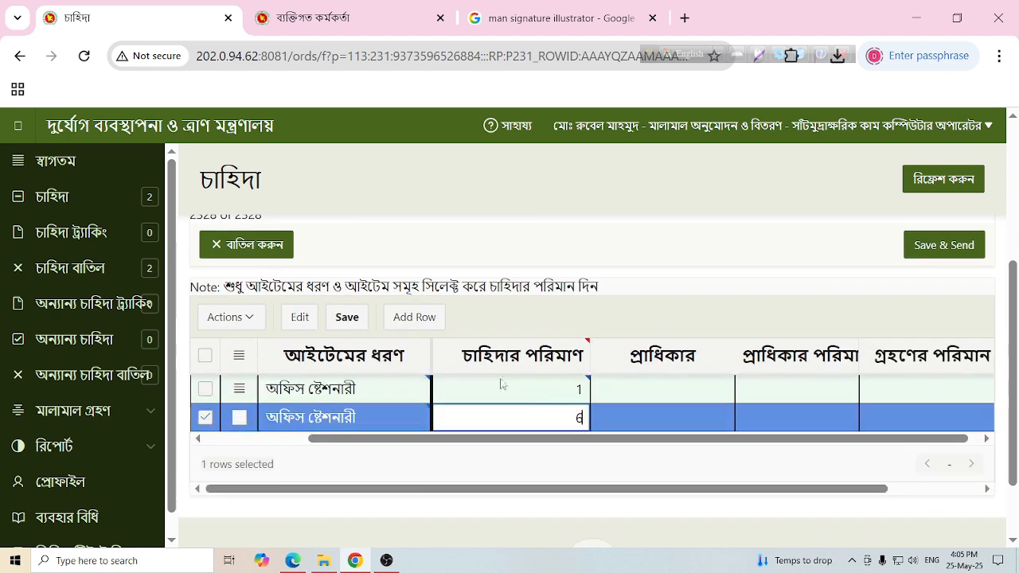
# - Add a third অফিস ষ্টেশনারী row and choose item R0007-টিস্যু (ফেসিয়াল) বক্স
pyautogui.click(426, 317)
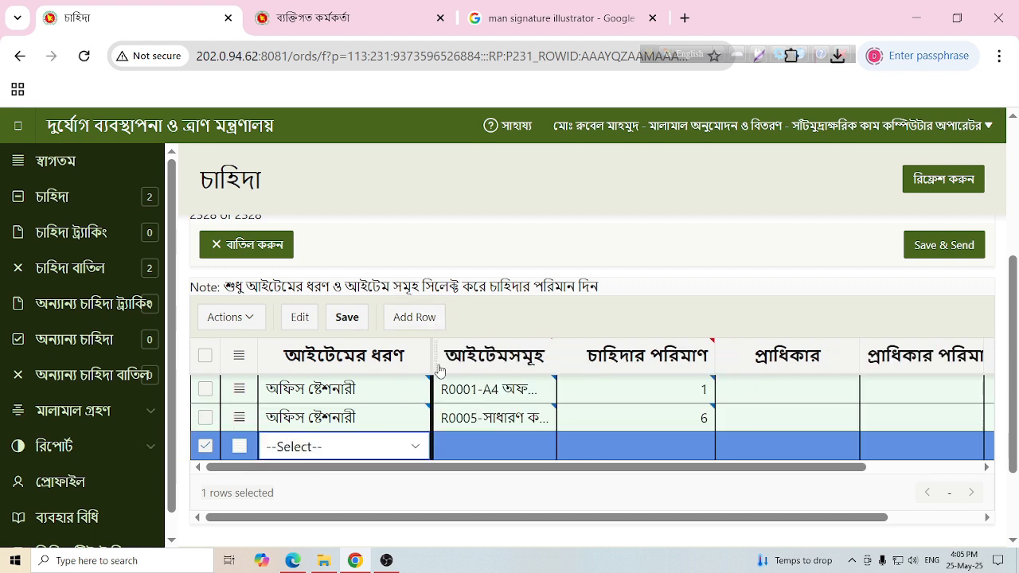
pyautogui.click(415, 446)
pyautogui.click(342, 240)
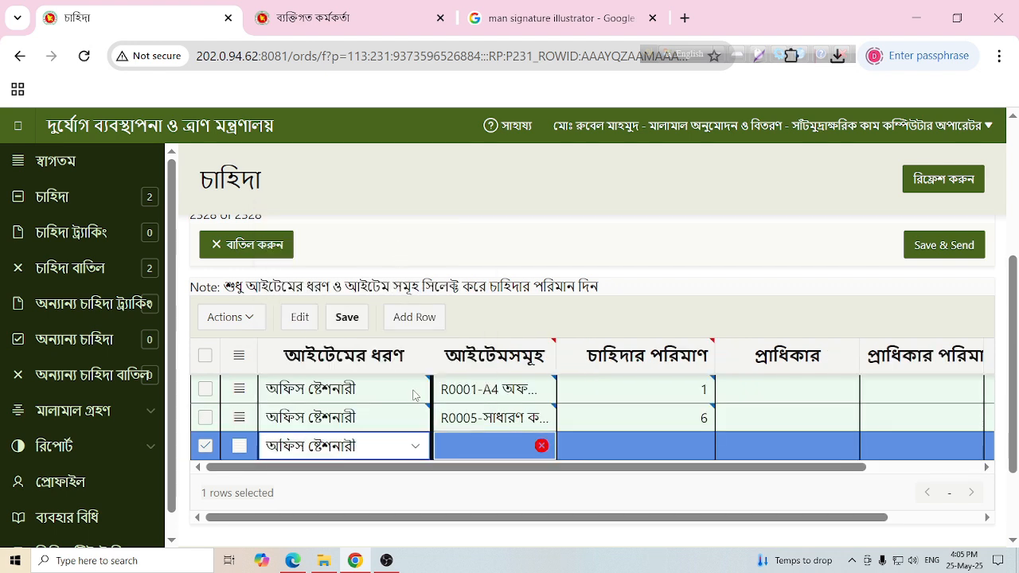
pyautogui.scroll(-1, 597, 396)
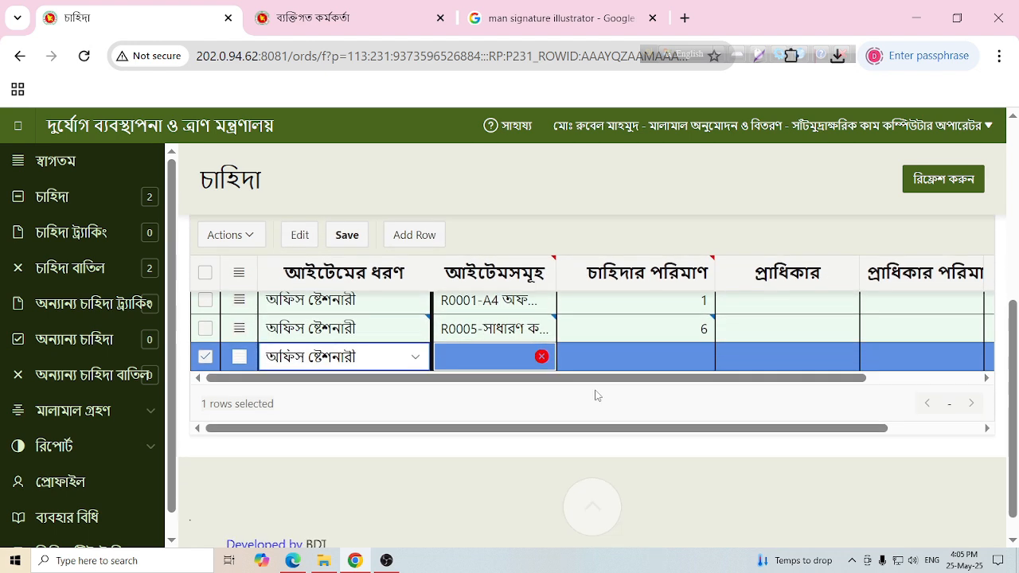
pyautogui.click(541, 356)
pyautogui.click(543, 356)
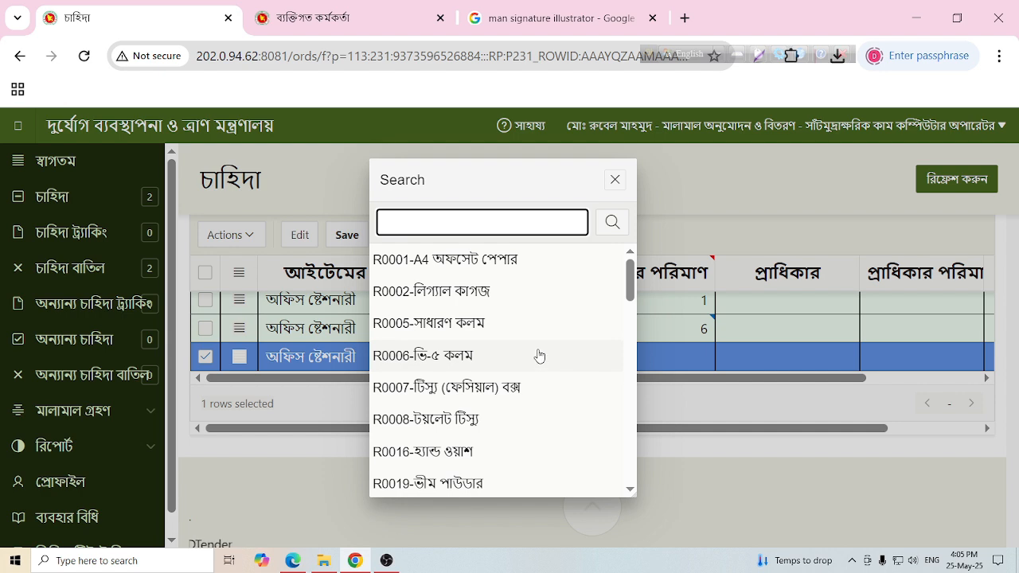
pyautogui.click(521, 388)
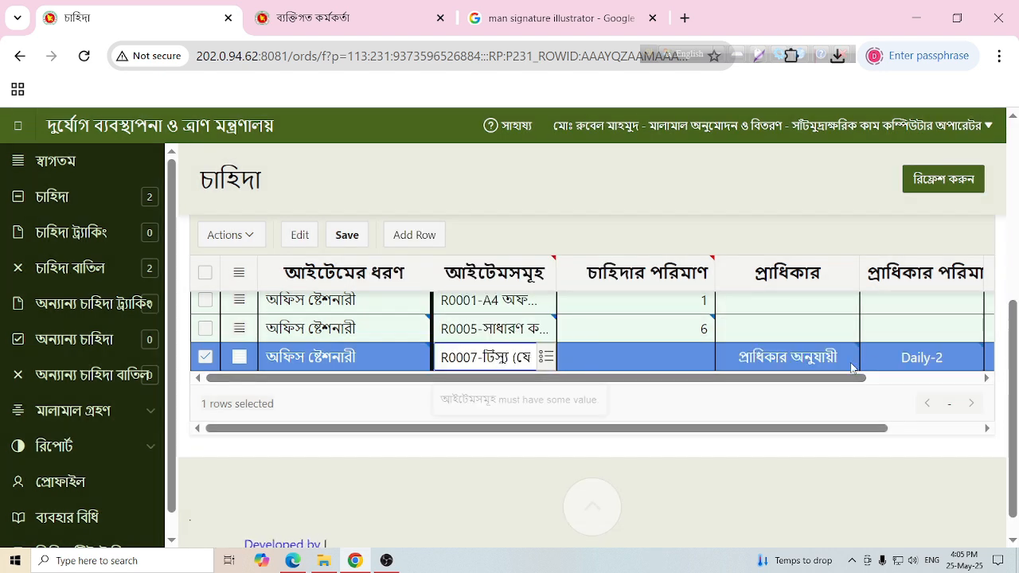
pyautogui.scroll(1, 454, 362)
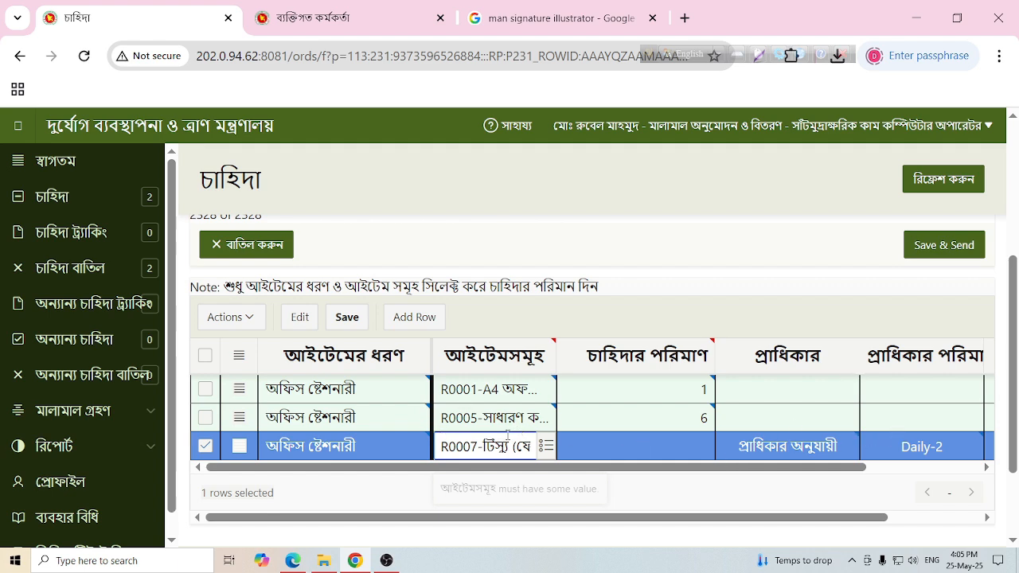
pyautogui.scroll(-1, 885, 422)
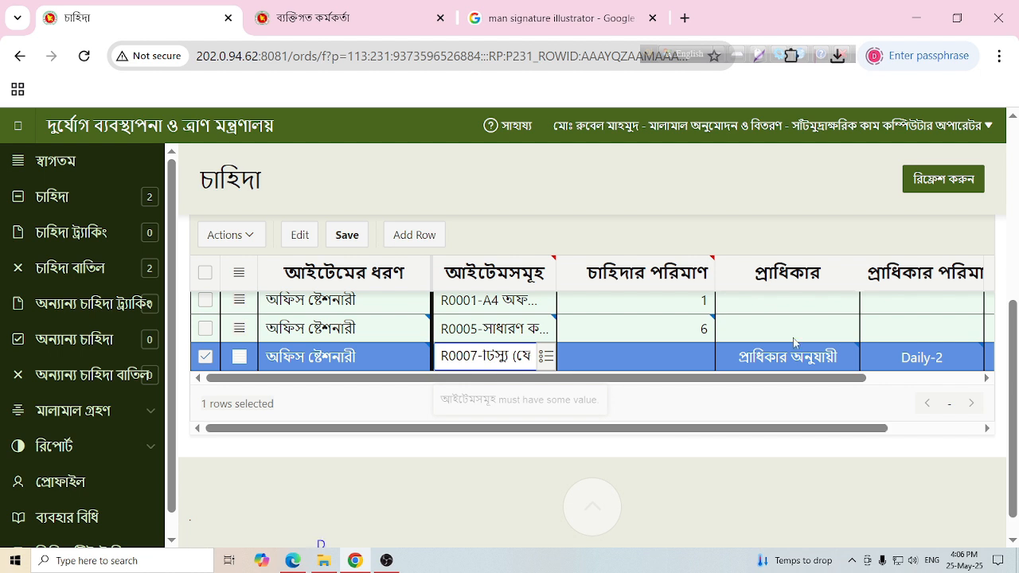
# - Keep the third row's Daily-2 and প্রাধিকার values and set its demand quantity to 2
pyautogui.click(900, 365)
pyautogui.click(971, 360)
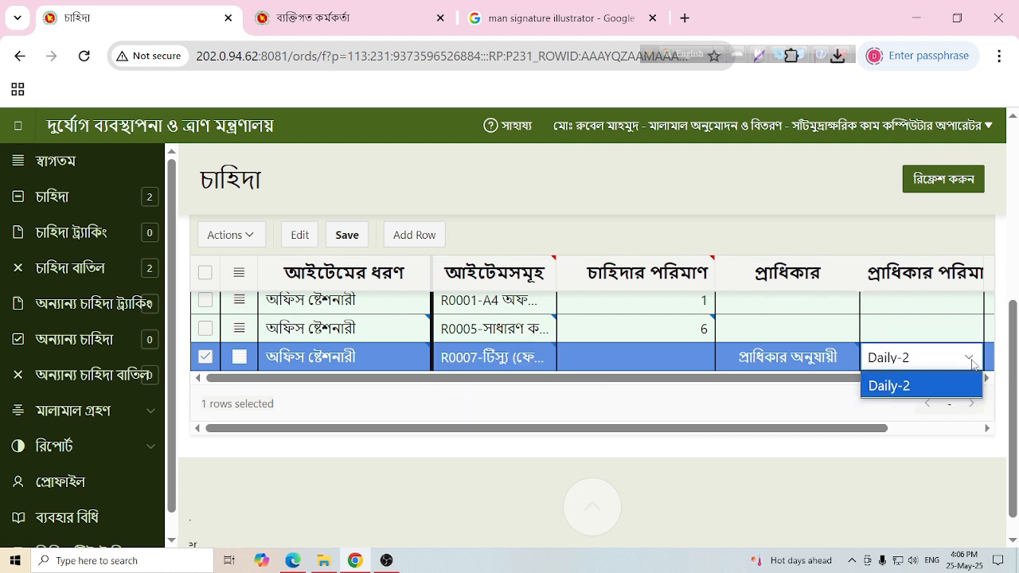
pyautogui.click(970, 360)
pyautogui.click(804, 358)
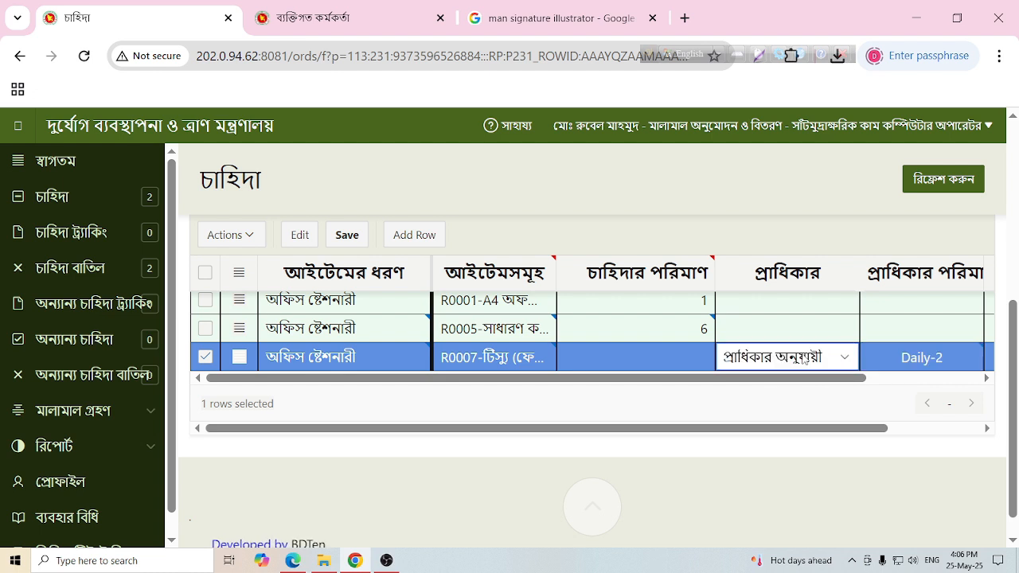
pyautogui.click(856, 362)
pyautogui.click(845, 358)
pyautogui.click(691, 358)
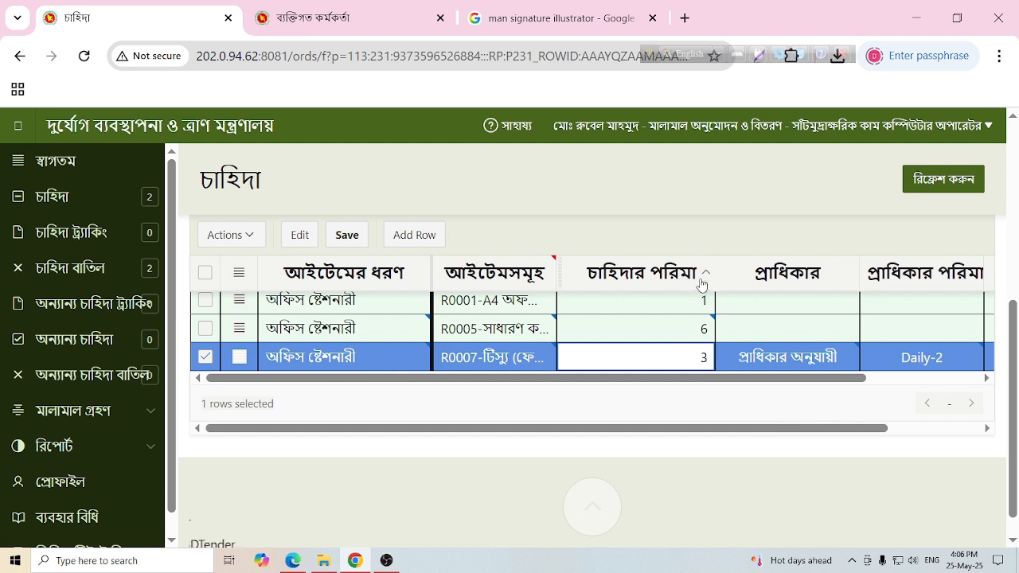
pyautogui.click(702, 237)
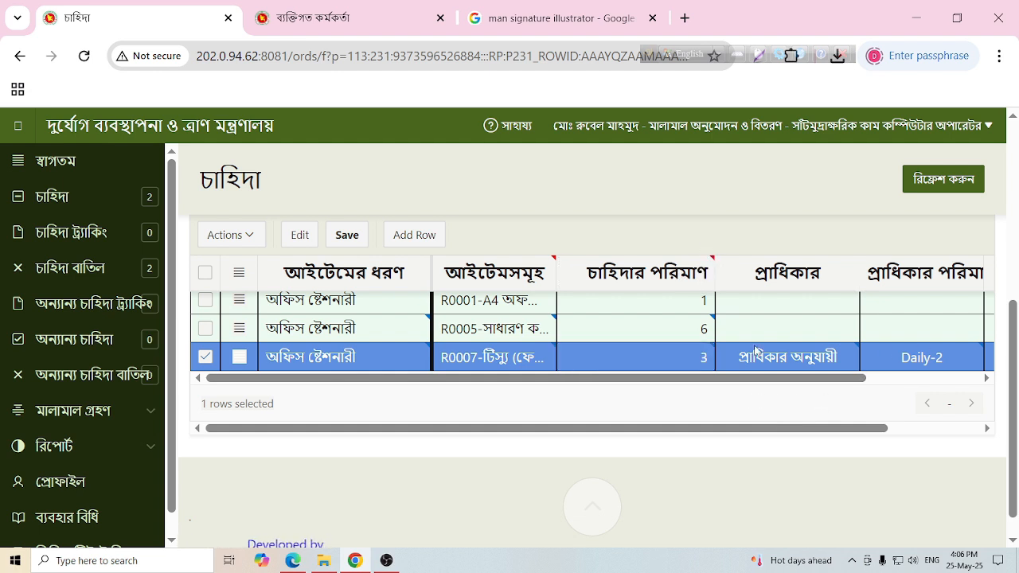
pyautogui.click(705, 359)
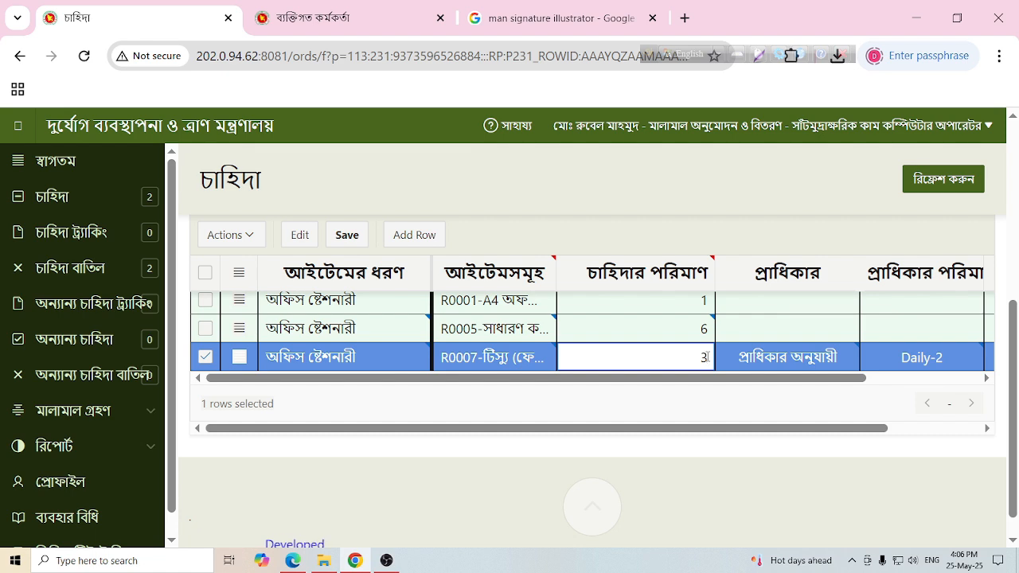
pyautogui.press('BackSpace')
pyautogui.write('2')
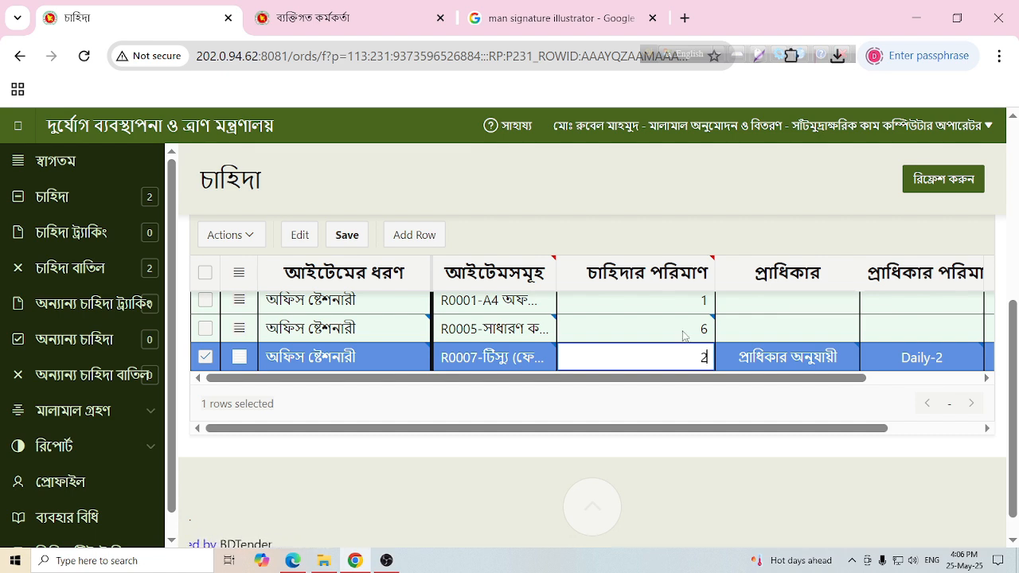
pyautogui.click(663, 399)
pyautogui.scroll(5, 665, 398)
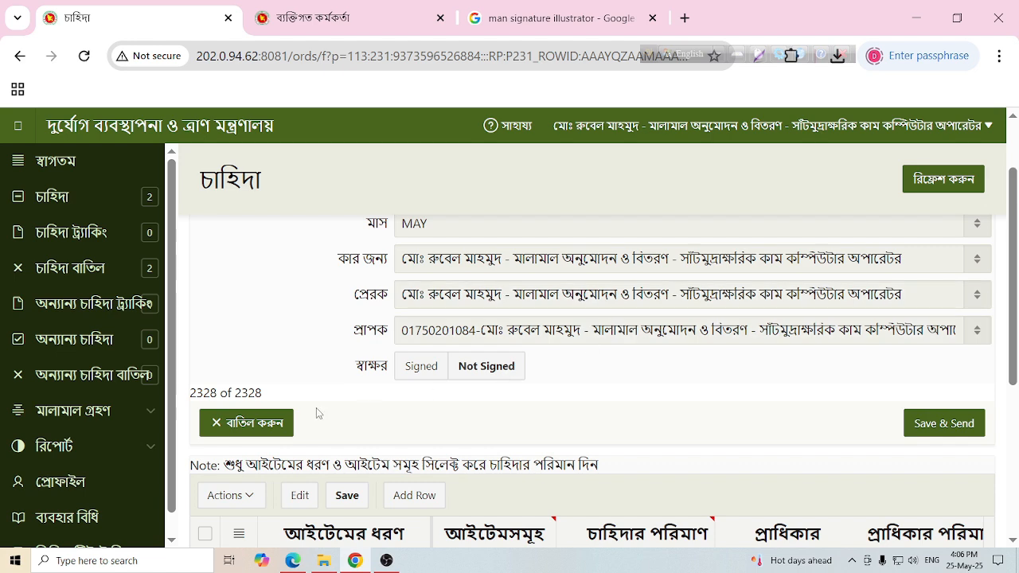
# - Mark the requisition as Signed, keep the recipient unchanged, and Save & Send it
pyautogui.scroll(-1, 675, 363)
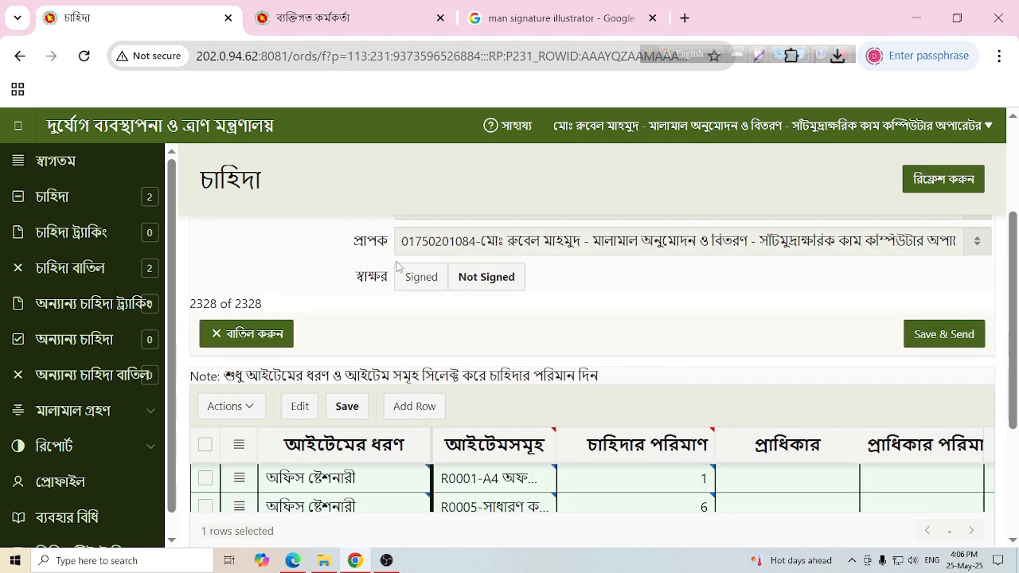
pyautogui.click(410, 277)
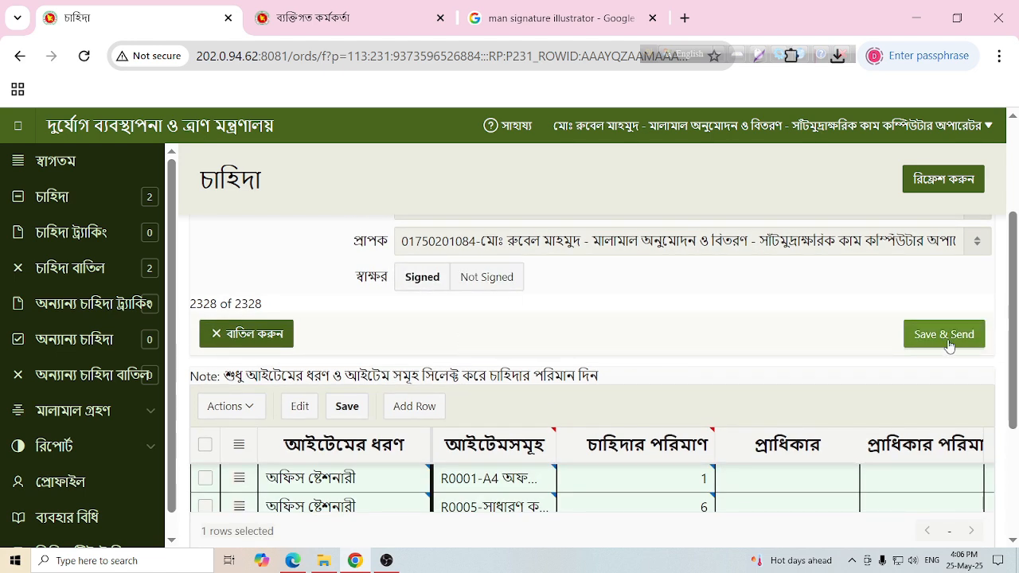
pyautogui.scroll(1, 585, 350)
pyautogui.click(533, 334)
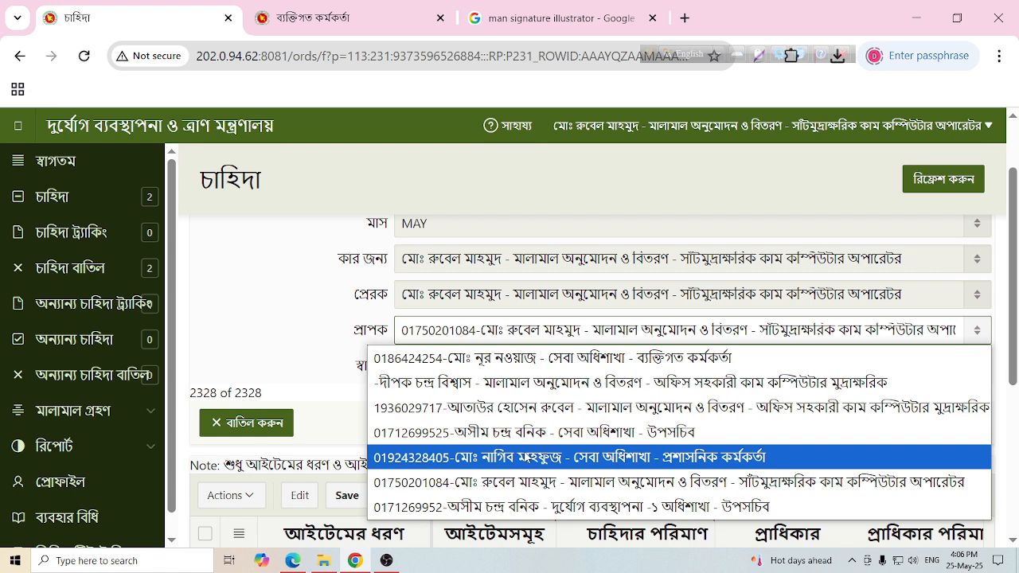
pyautogui.click(329, 327)
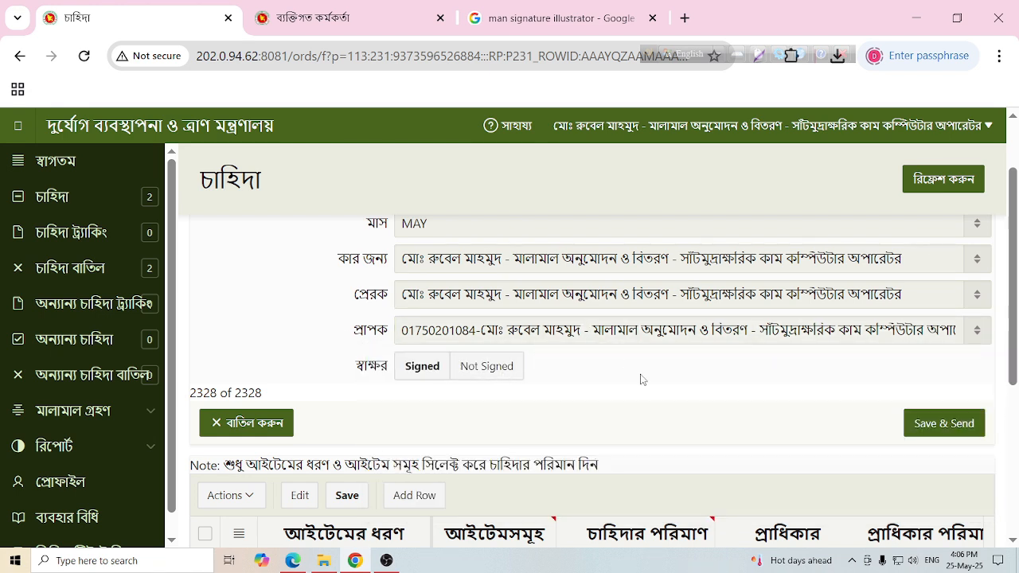
pyautogui.scroll(-1, 931, 398)
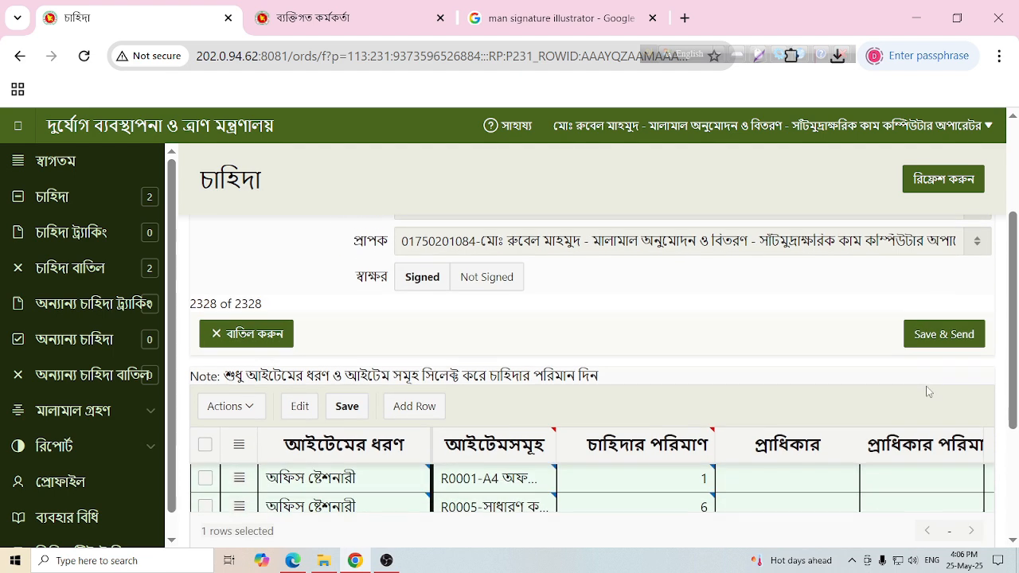
pyautogui.scroll(1, 726, 356)
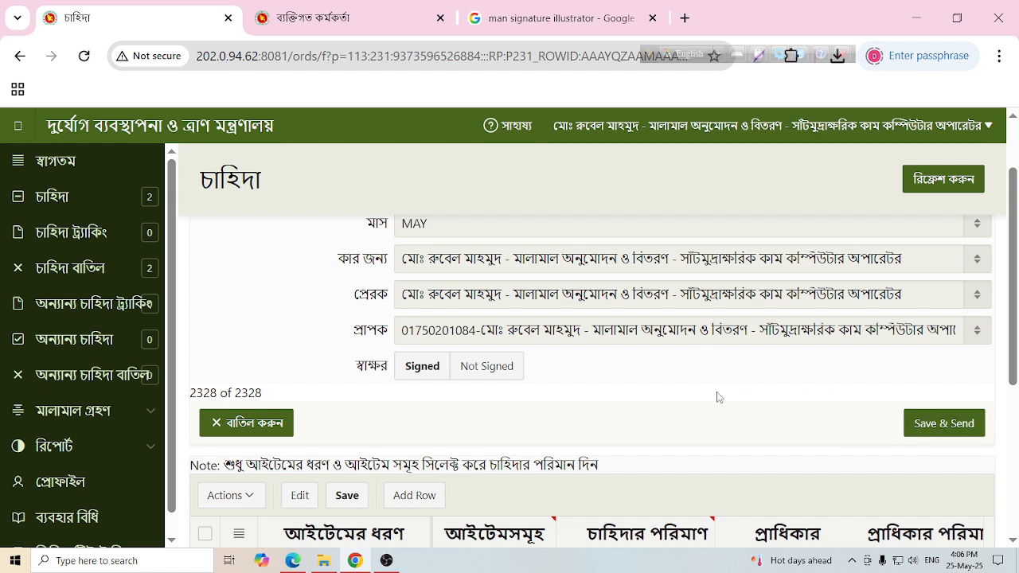
pyautogui.click(941, 425)
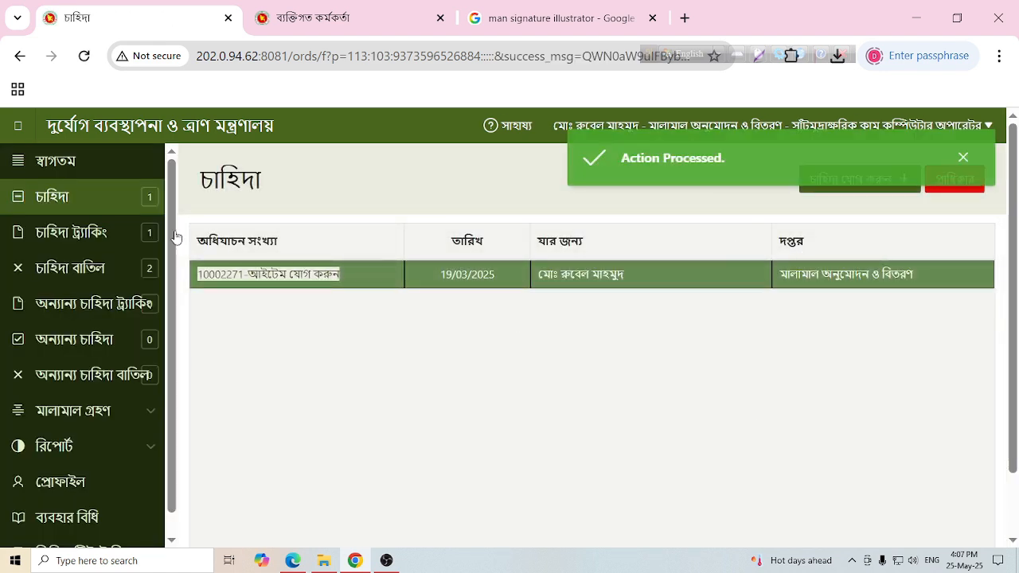
# - From চাহিদা ট্র্যাকিং, open the new requisition's status page and open the downloaded চাহিদার_অবস্থা.rtf
pyautogui.click(80, 202)
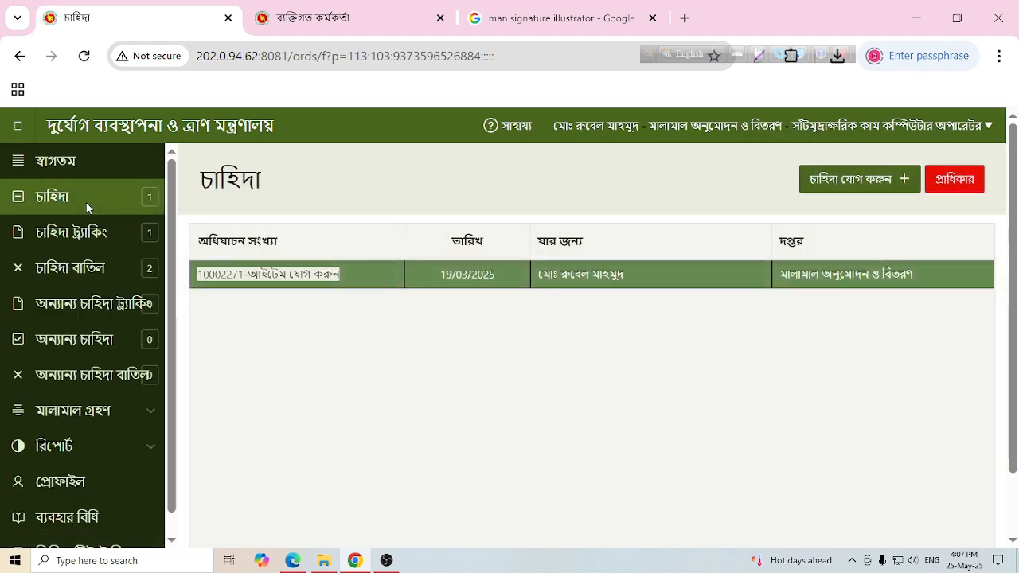
pyautogui.click(56, 237)
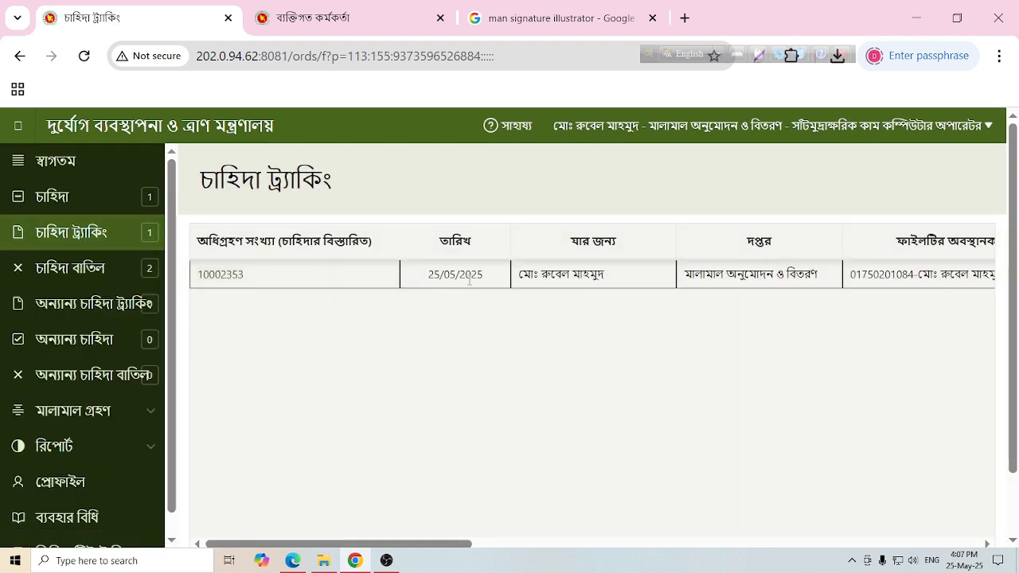
pyautogui.click(224, 275)
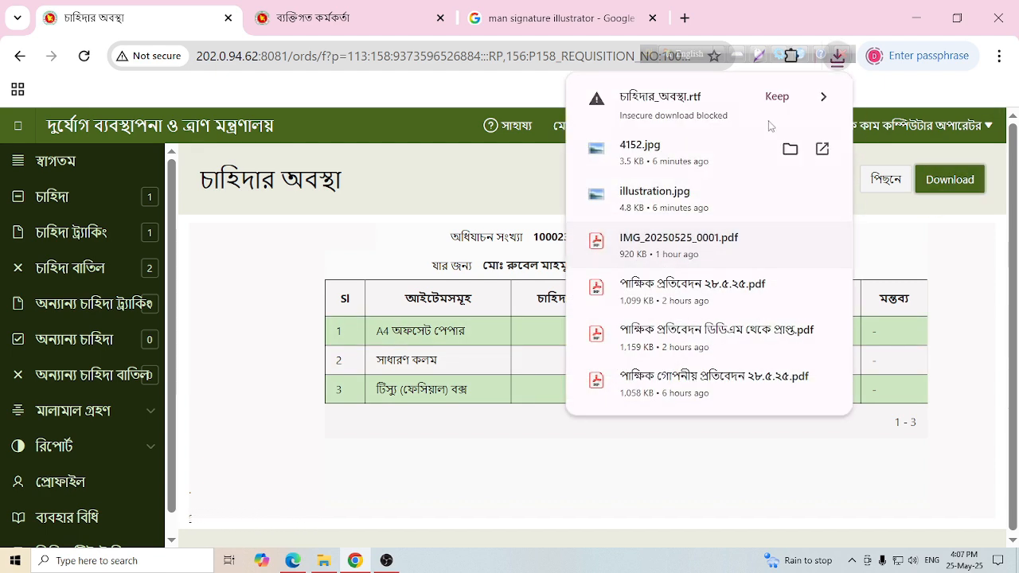
pyautogui.click(667, 108)
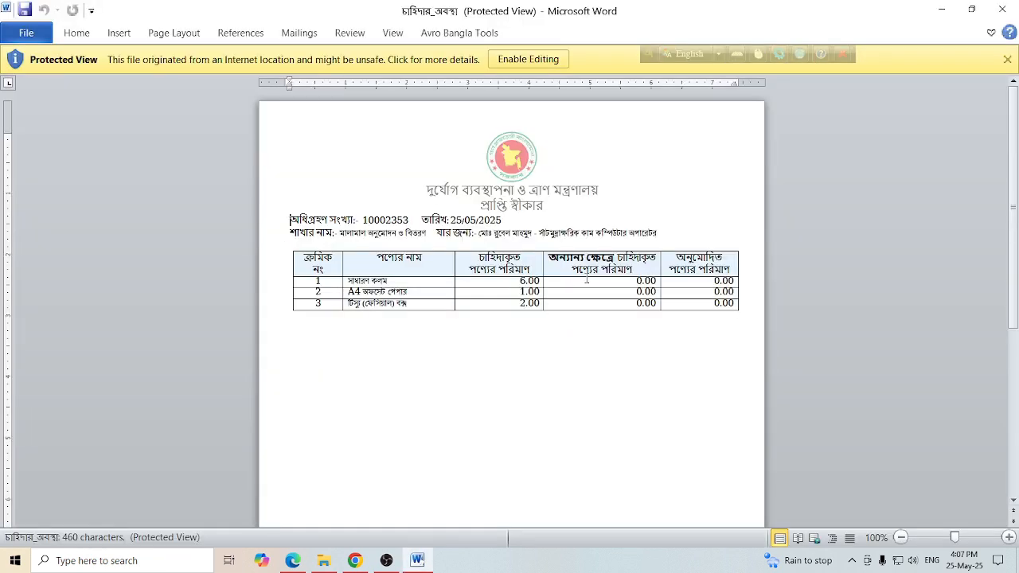
# - Enable editing on the status report in Word, review it, then close Word
pyautogui.click(549, 59)
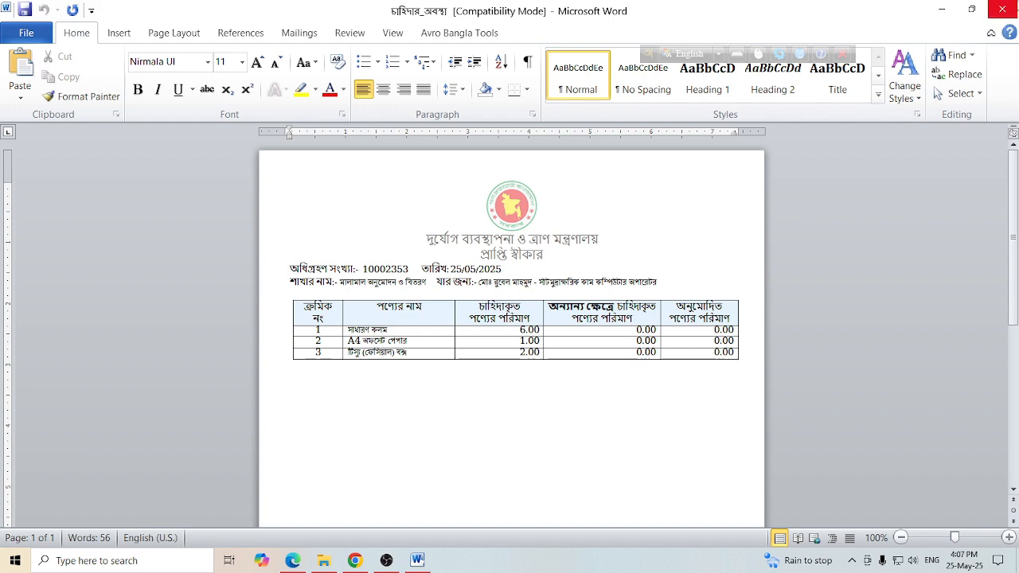
pyautogui.click(1011, 6)
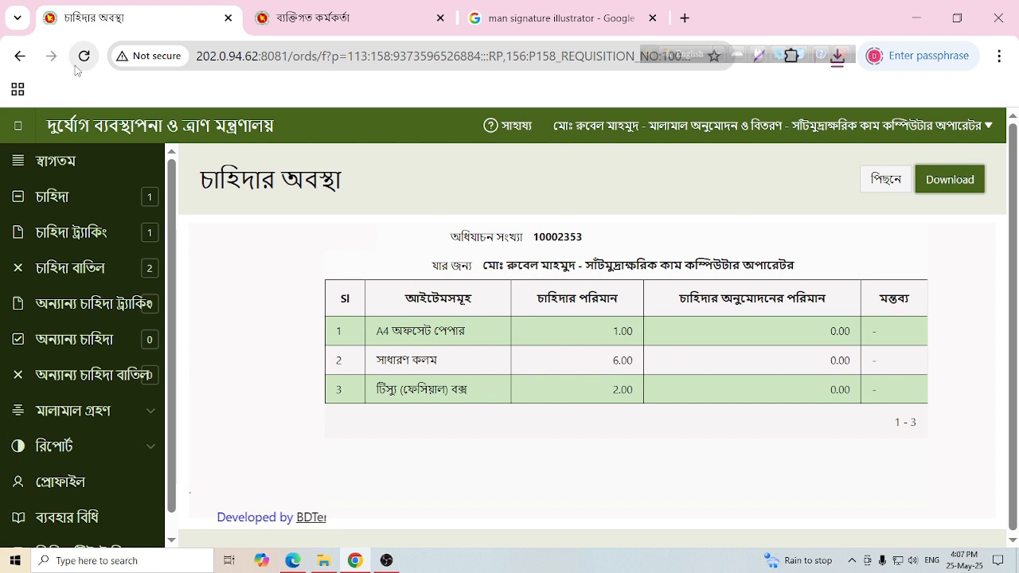
# - Go back through the tracking and চাহিদা lists, then switch to OBS Studio
pyautogui.click(20, 56)
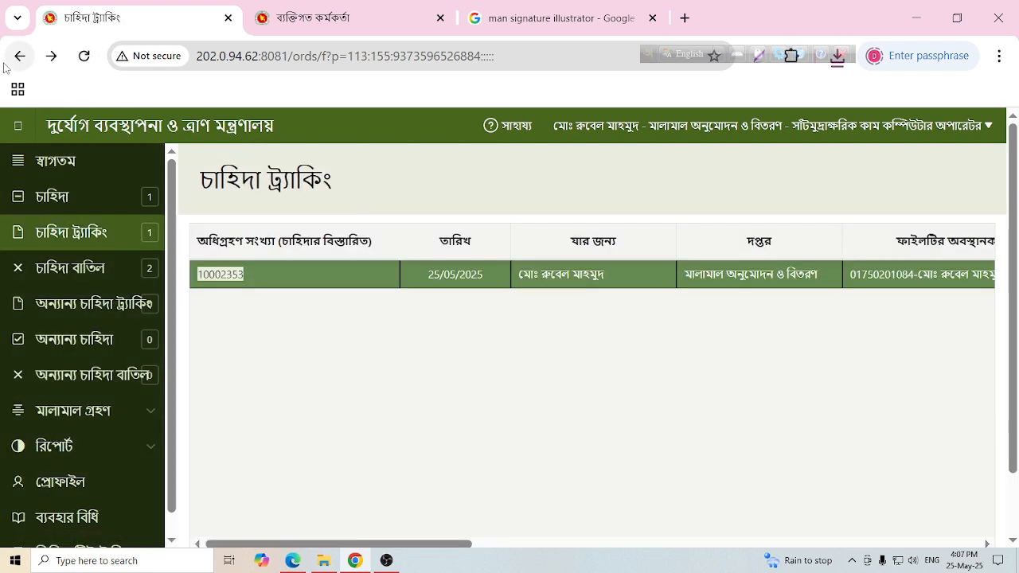
pyautogui.click(20, 56)
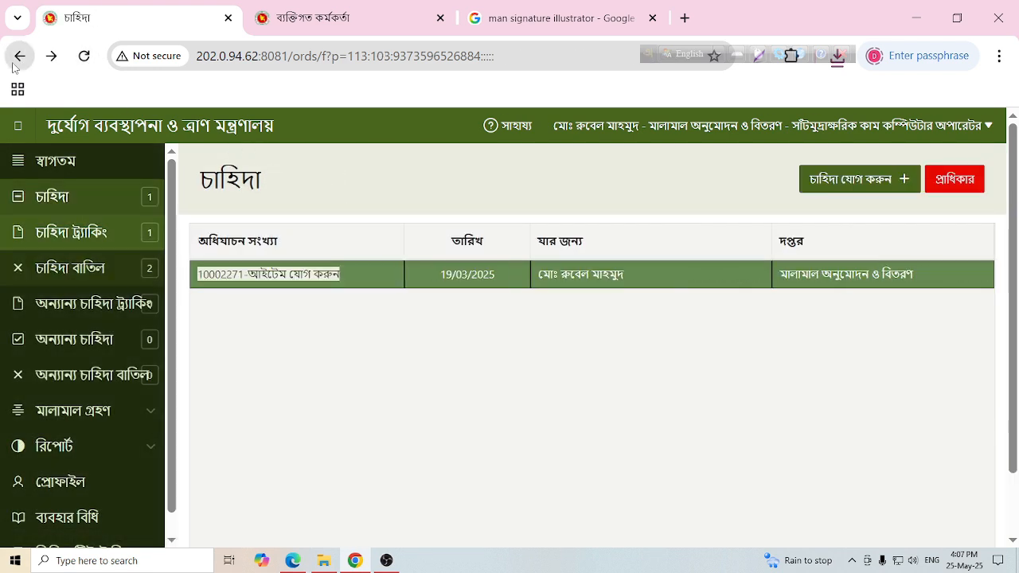
pyautogui.click(386, 560)
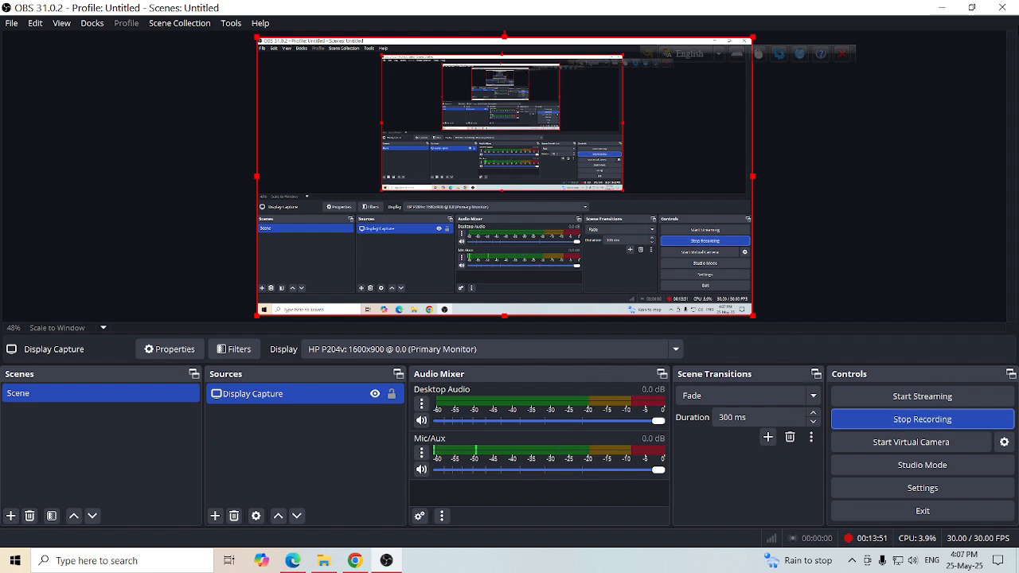
# - Minimize OBS Studio and reload the চাহিদা list in e-Requisition
pyautogui.click(941, 7)
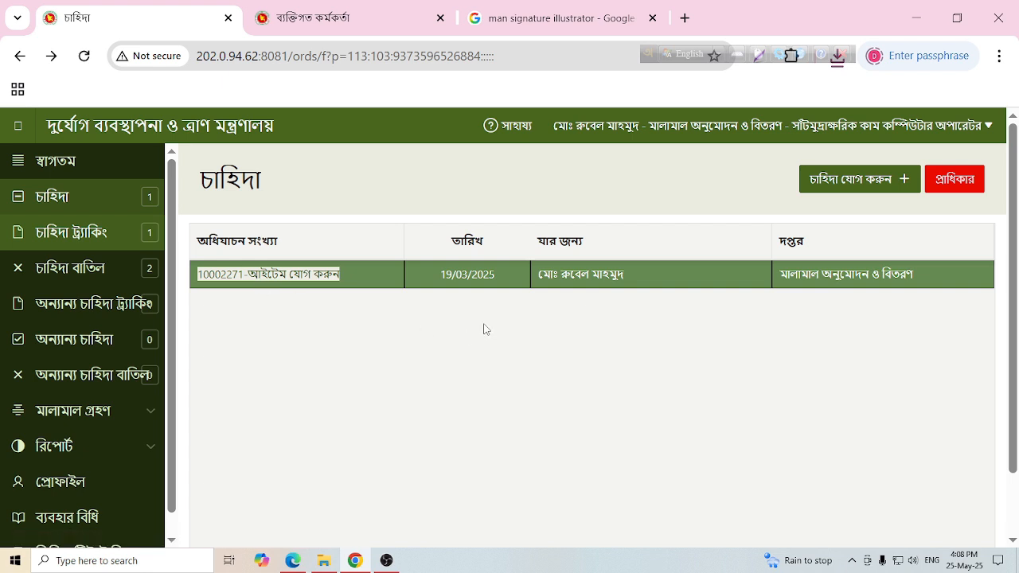
pyautogui.click(96, 197)
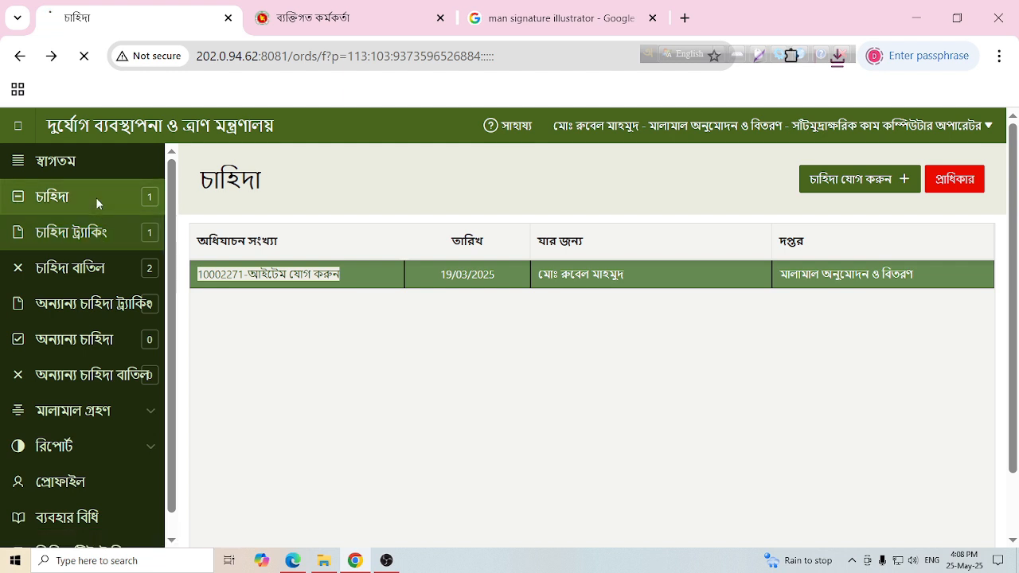